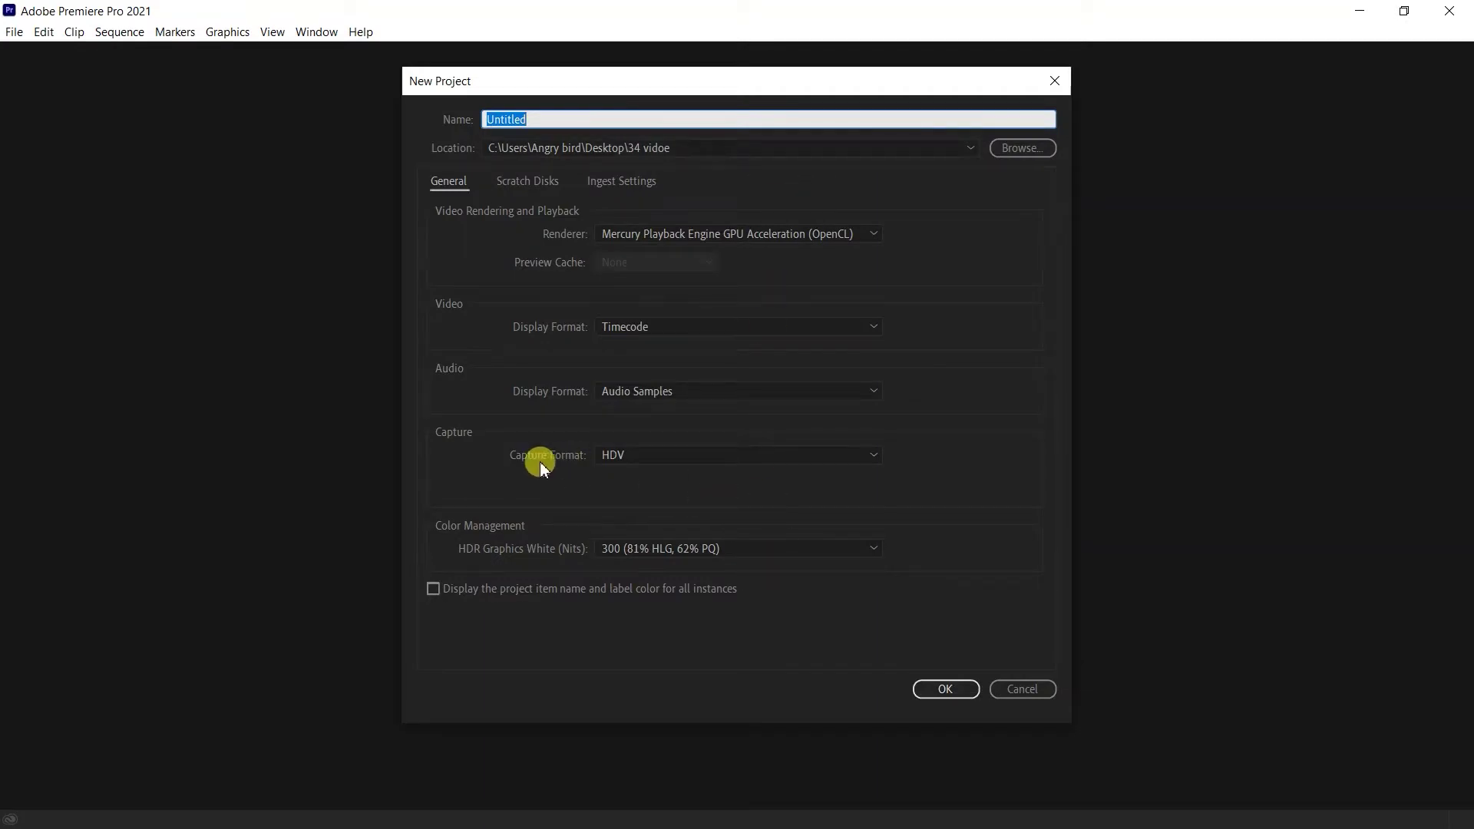
Step: Create the Untitled project with HDV capture format and switch to the Editing workspace
left_click(697, 465)
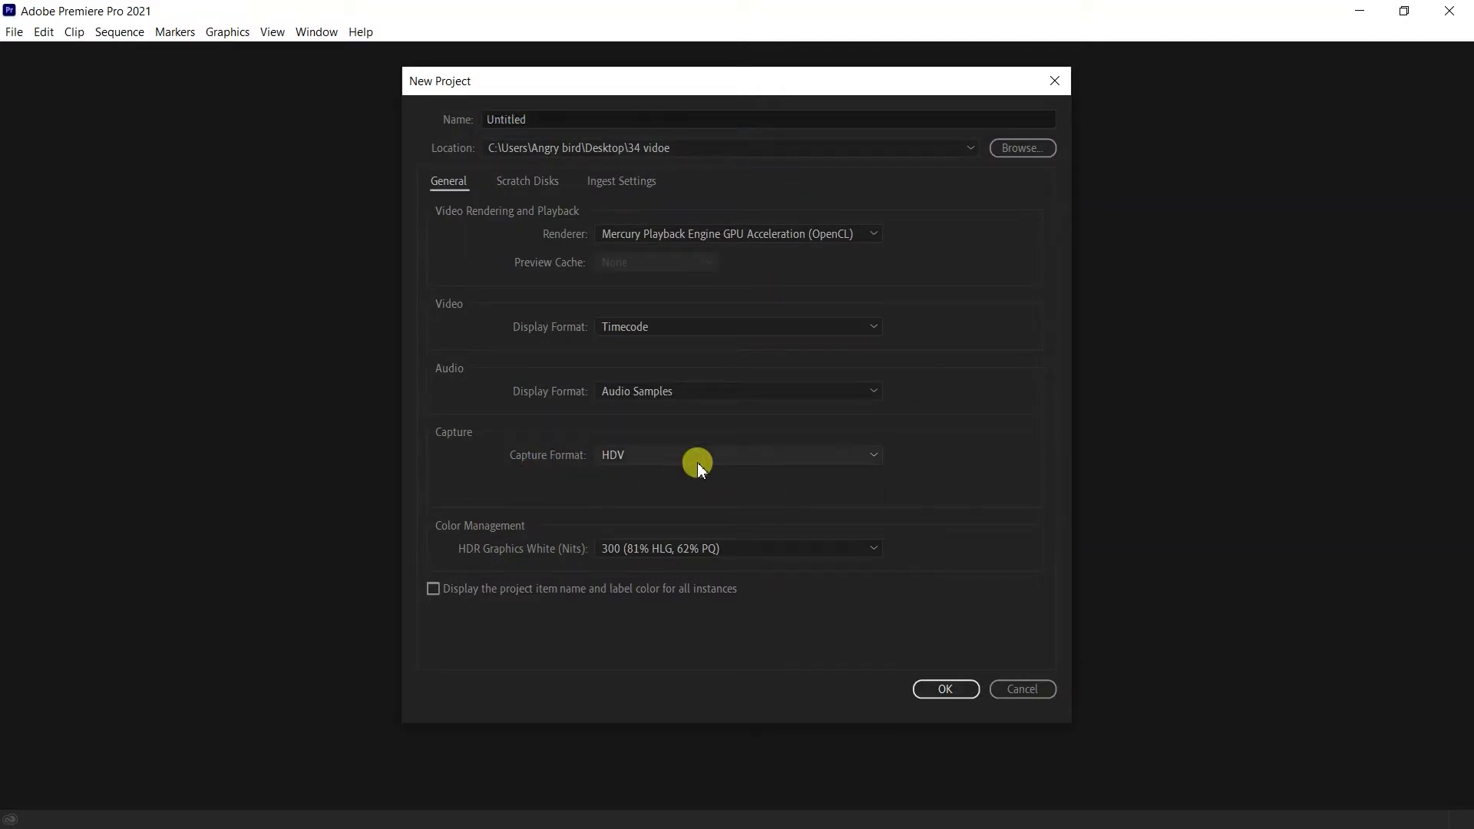
left_click(950, 499)
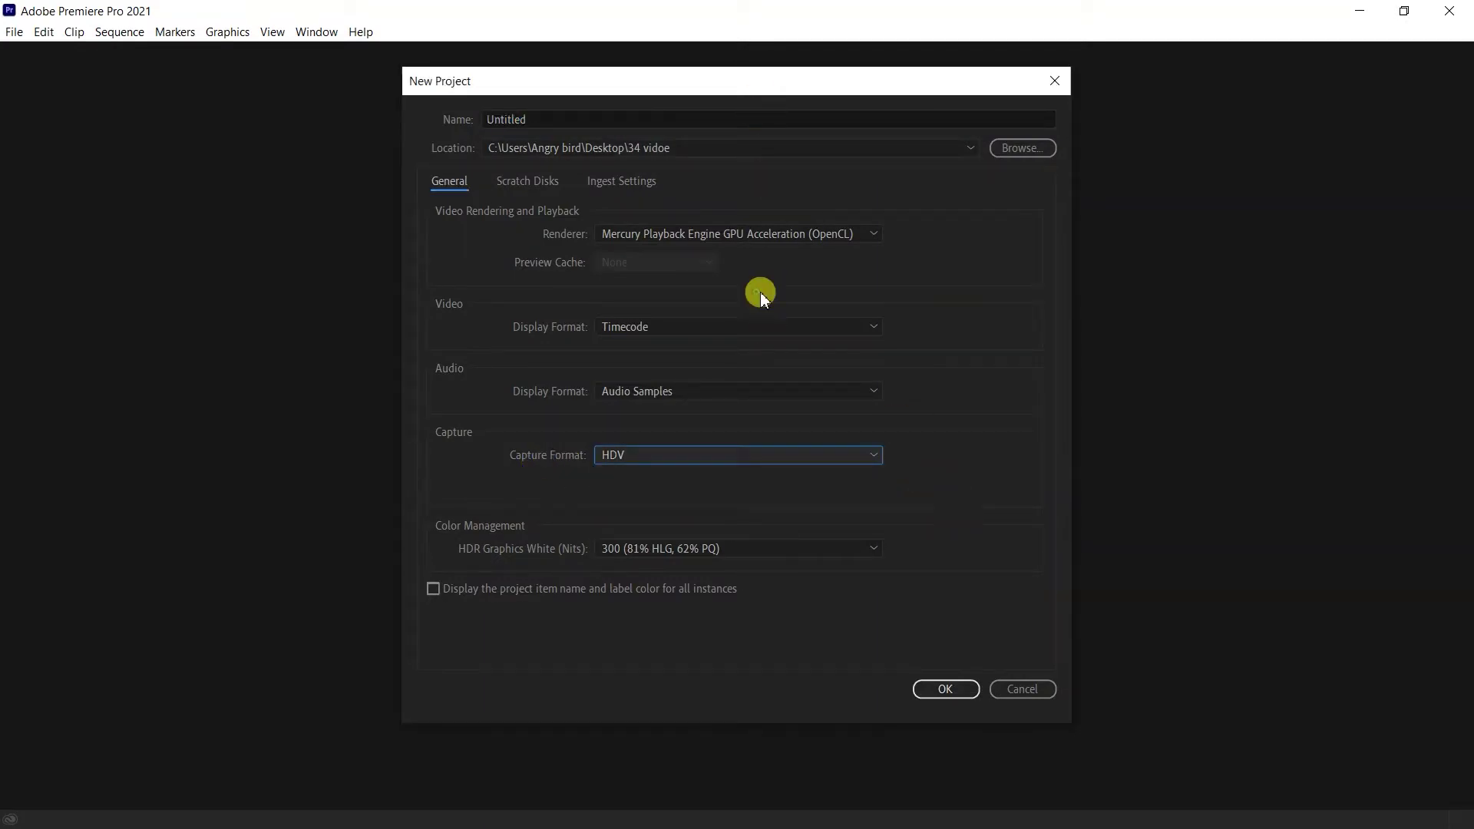
left_click(952, 689)
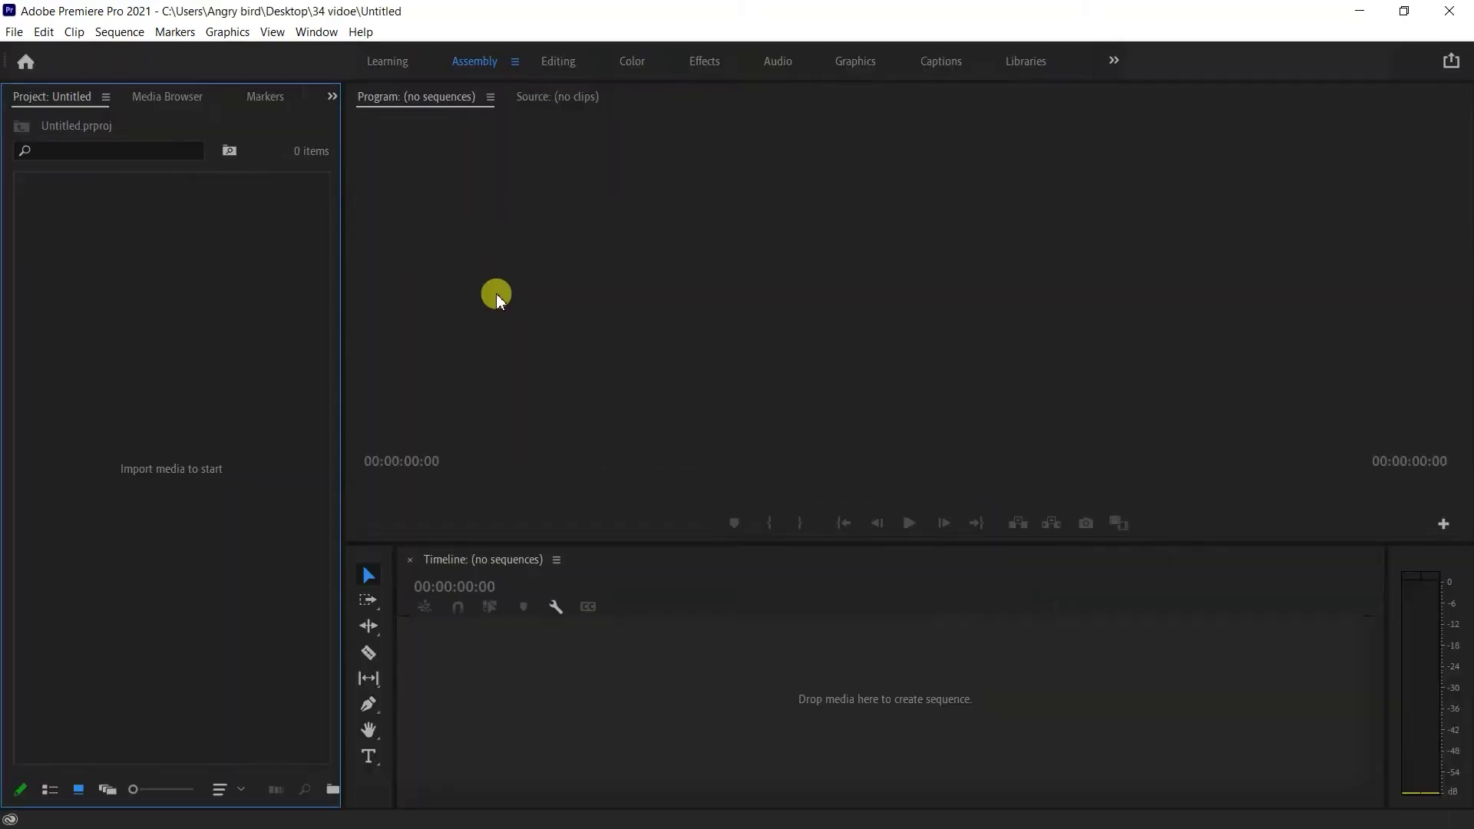
left_click(559, 63)
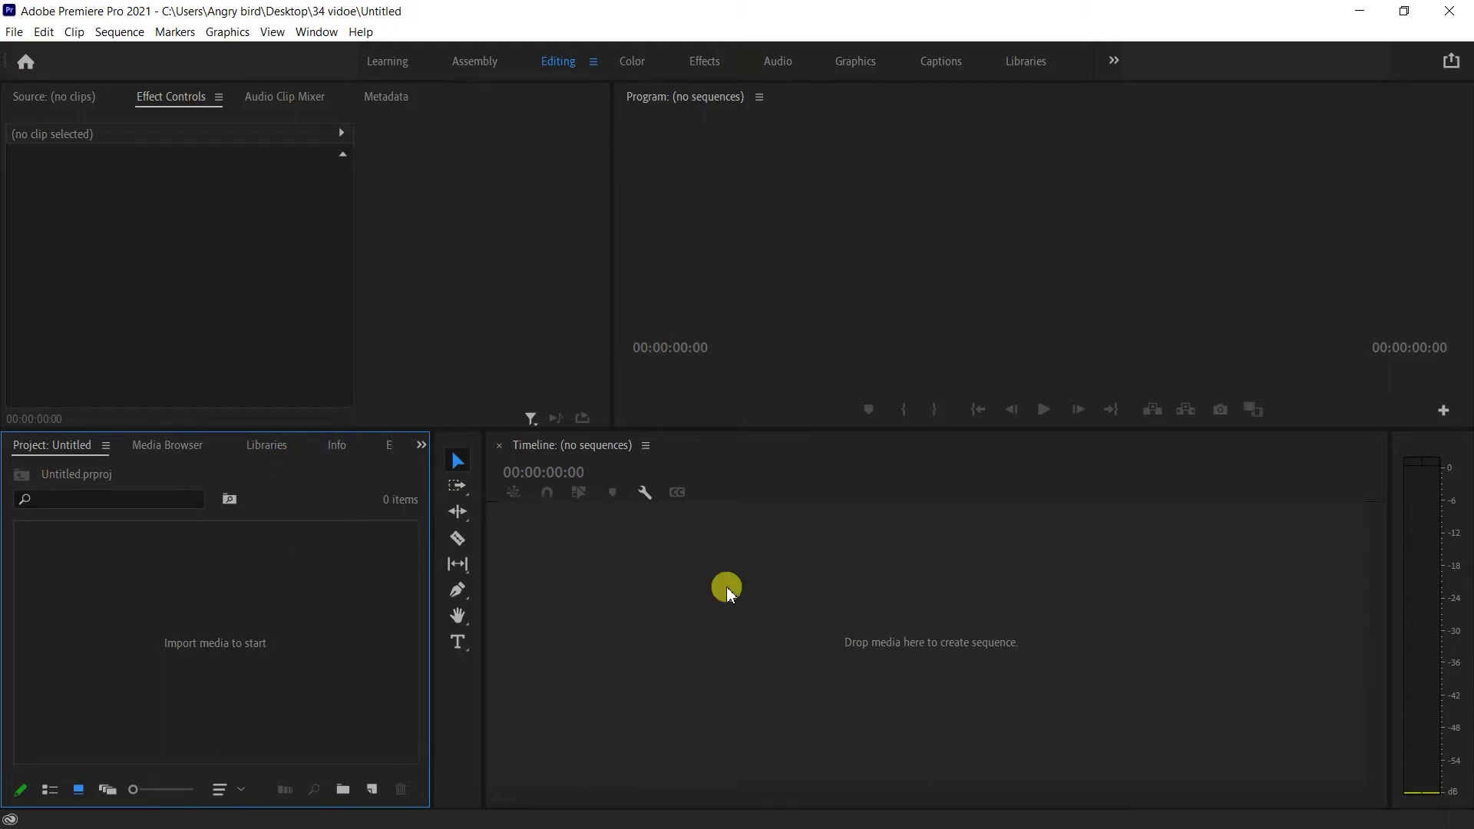
left_click(671, 616)
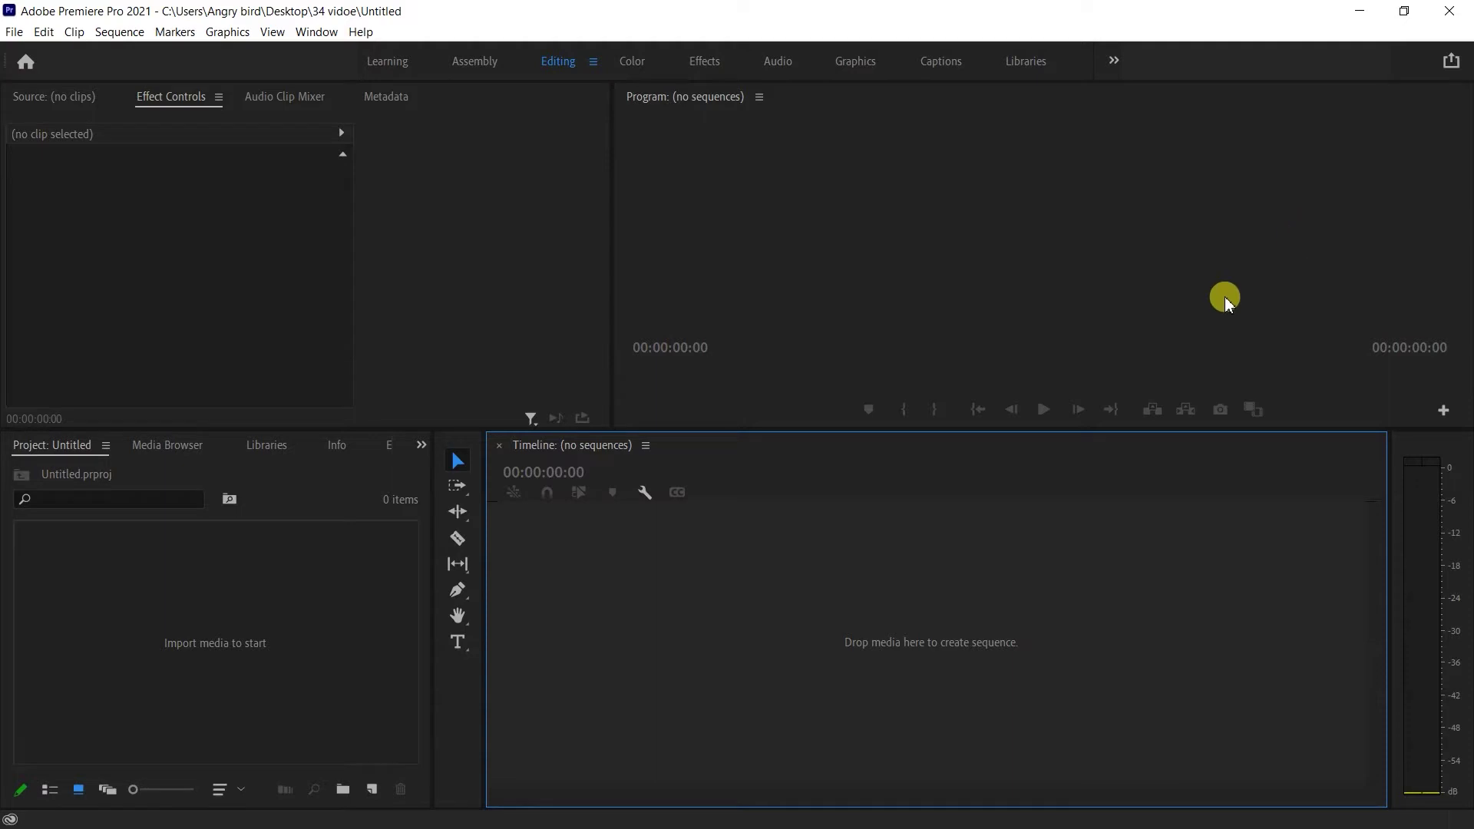
Step: Import video.mp4 from Downloads\Video and build a sequence from it on the Timeline
double_click(273, 587)
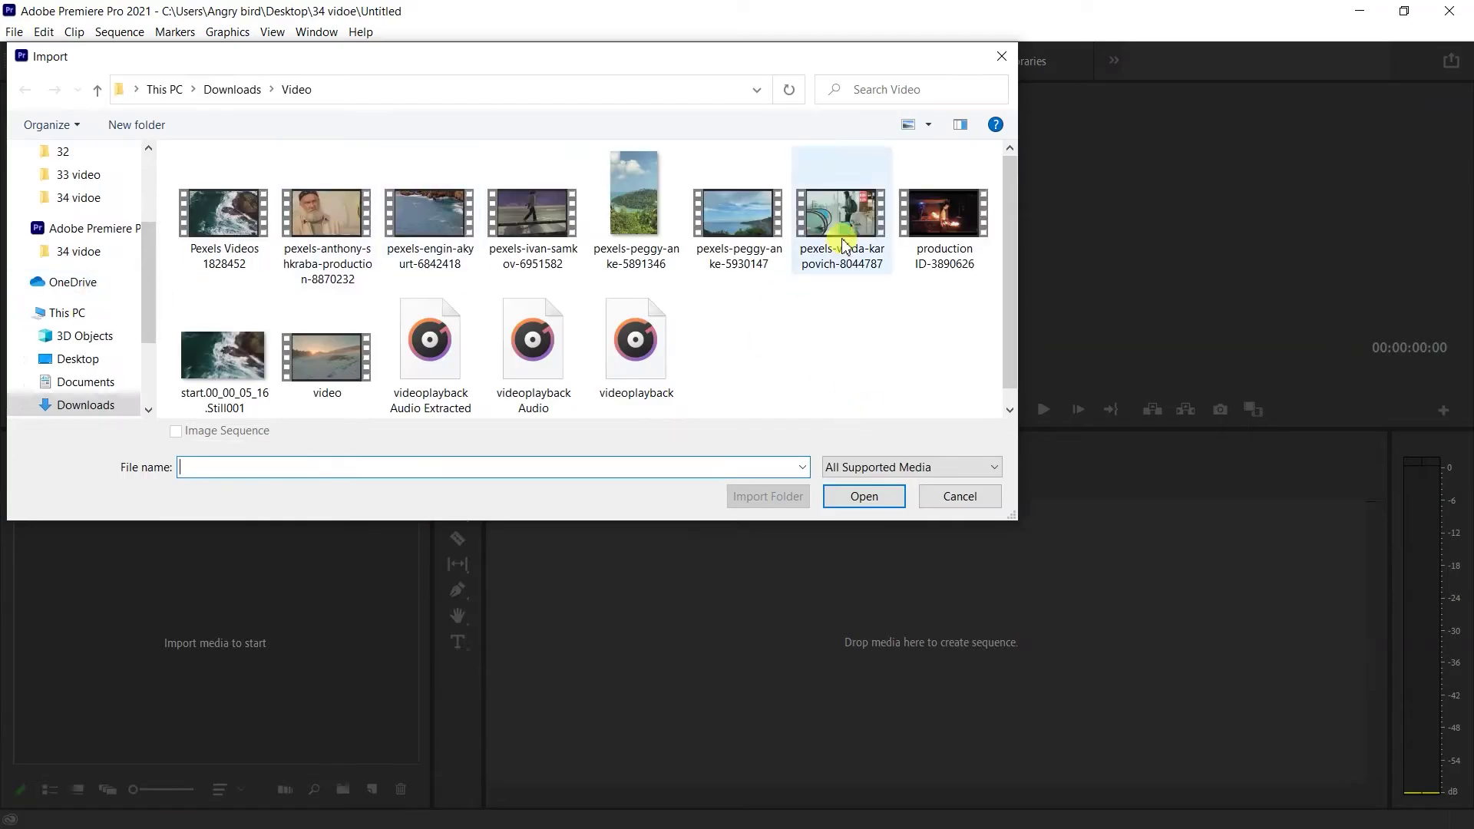
left_click(843, 230)
left_click(327, 354)
left_click(864, 496)
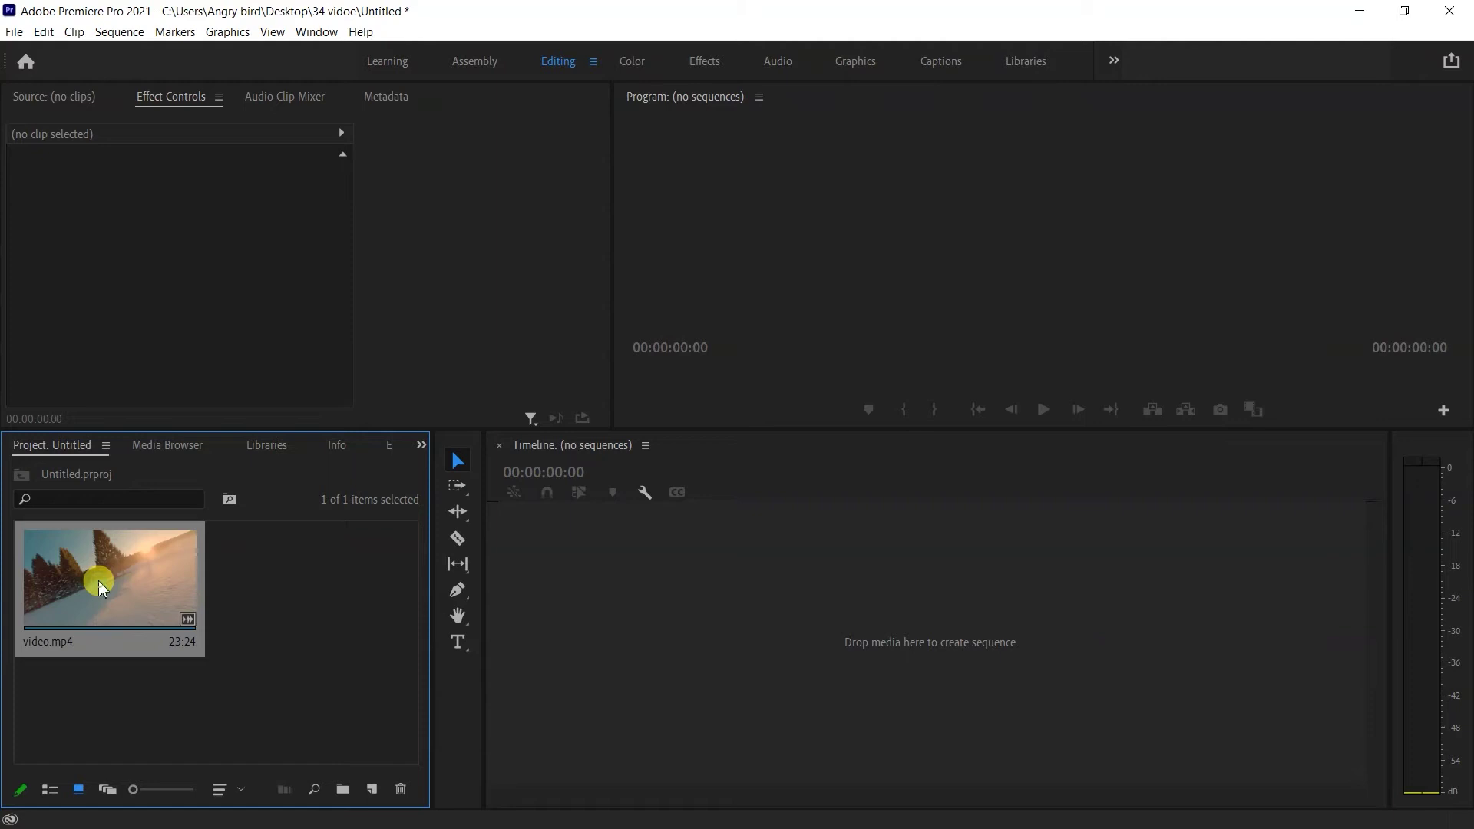
left_click_drag(100, 588, 757, 615)
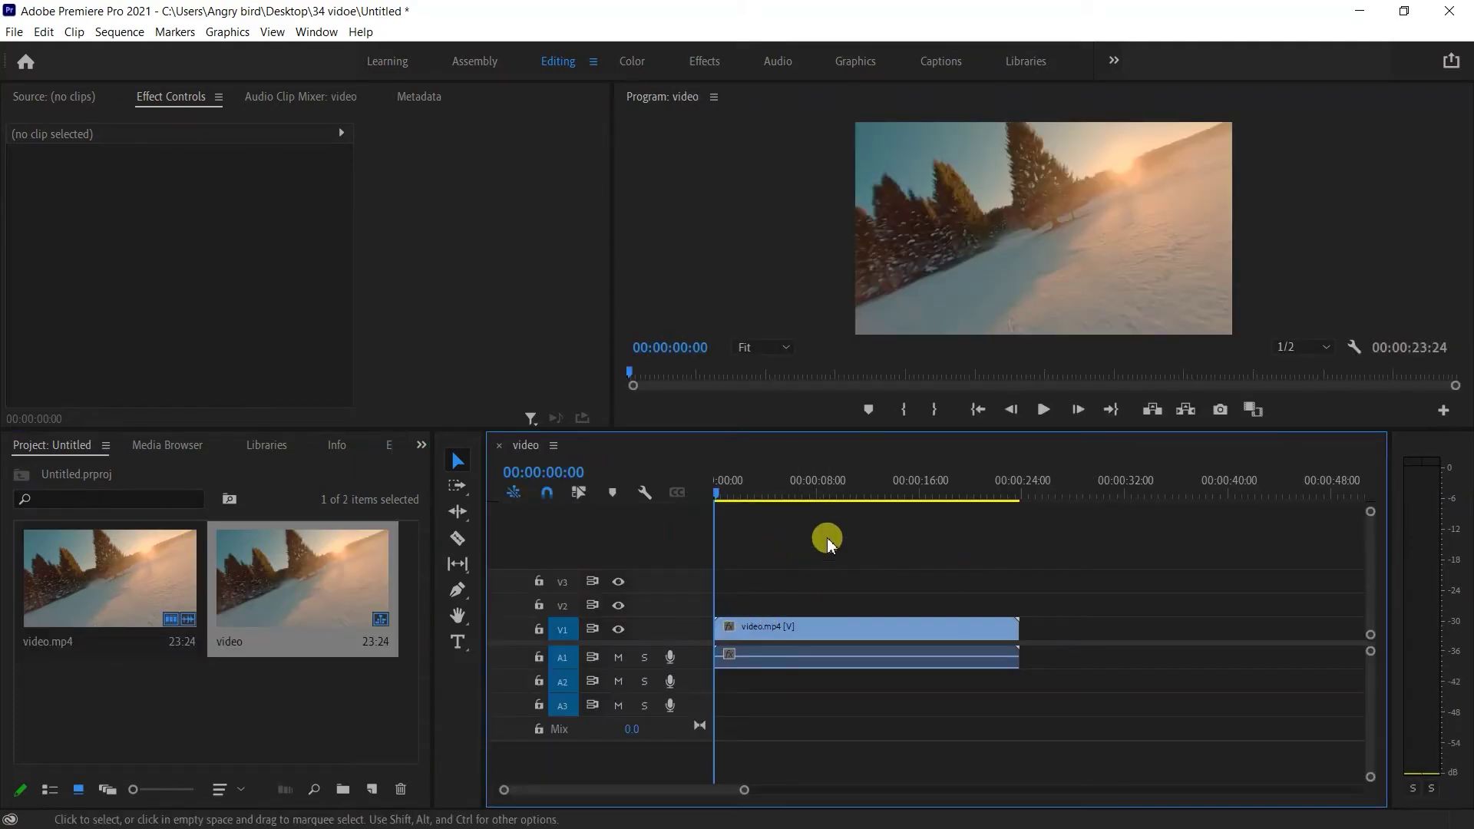
Step: Add a 'Tittle' text graphic over the footage and enlarge it across the frame
left_click(458, 642)
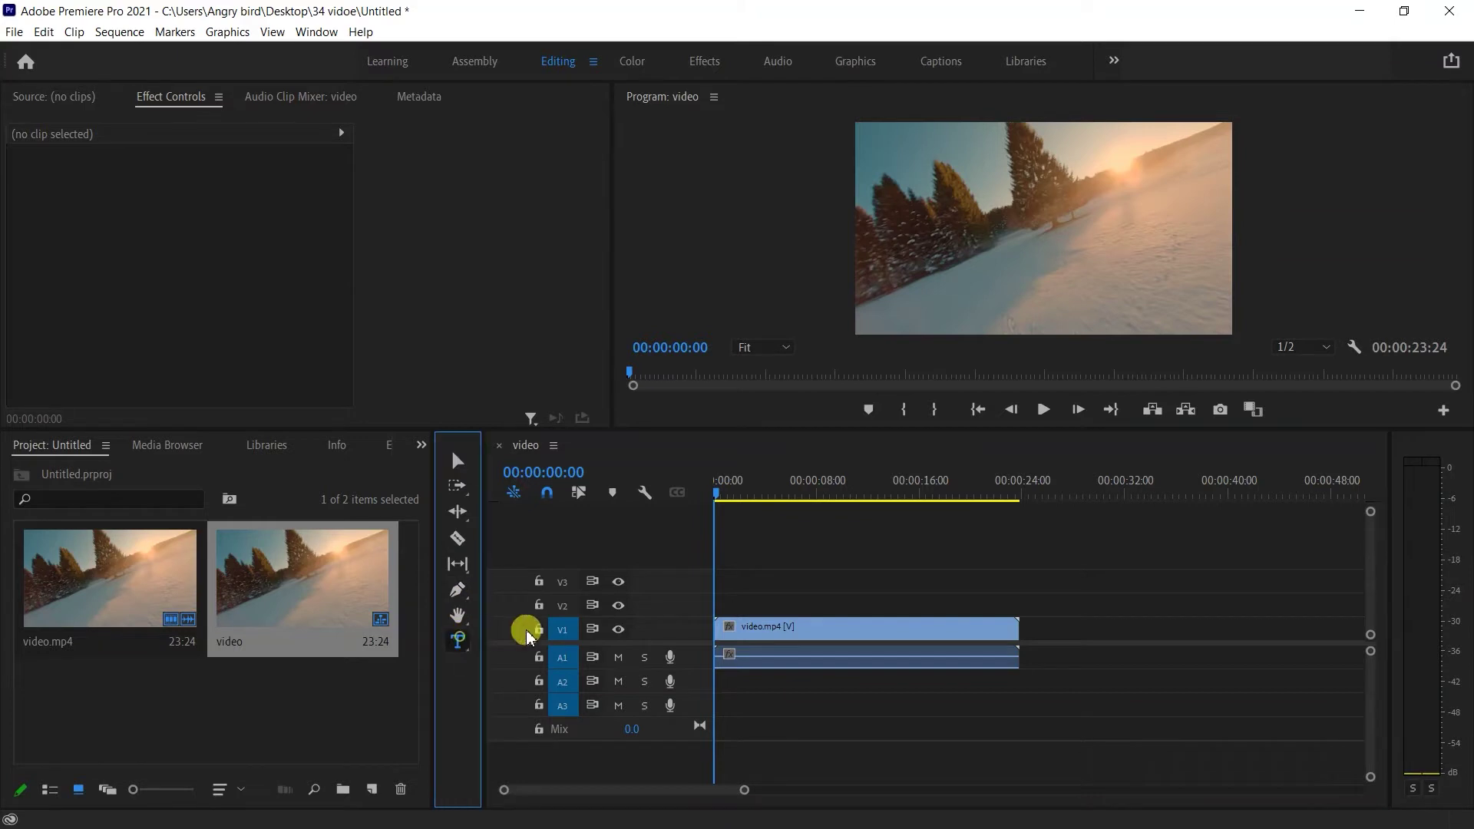
left_click(902, 227)
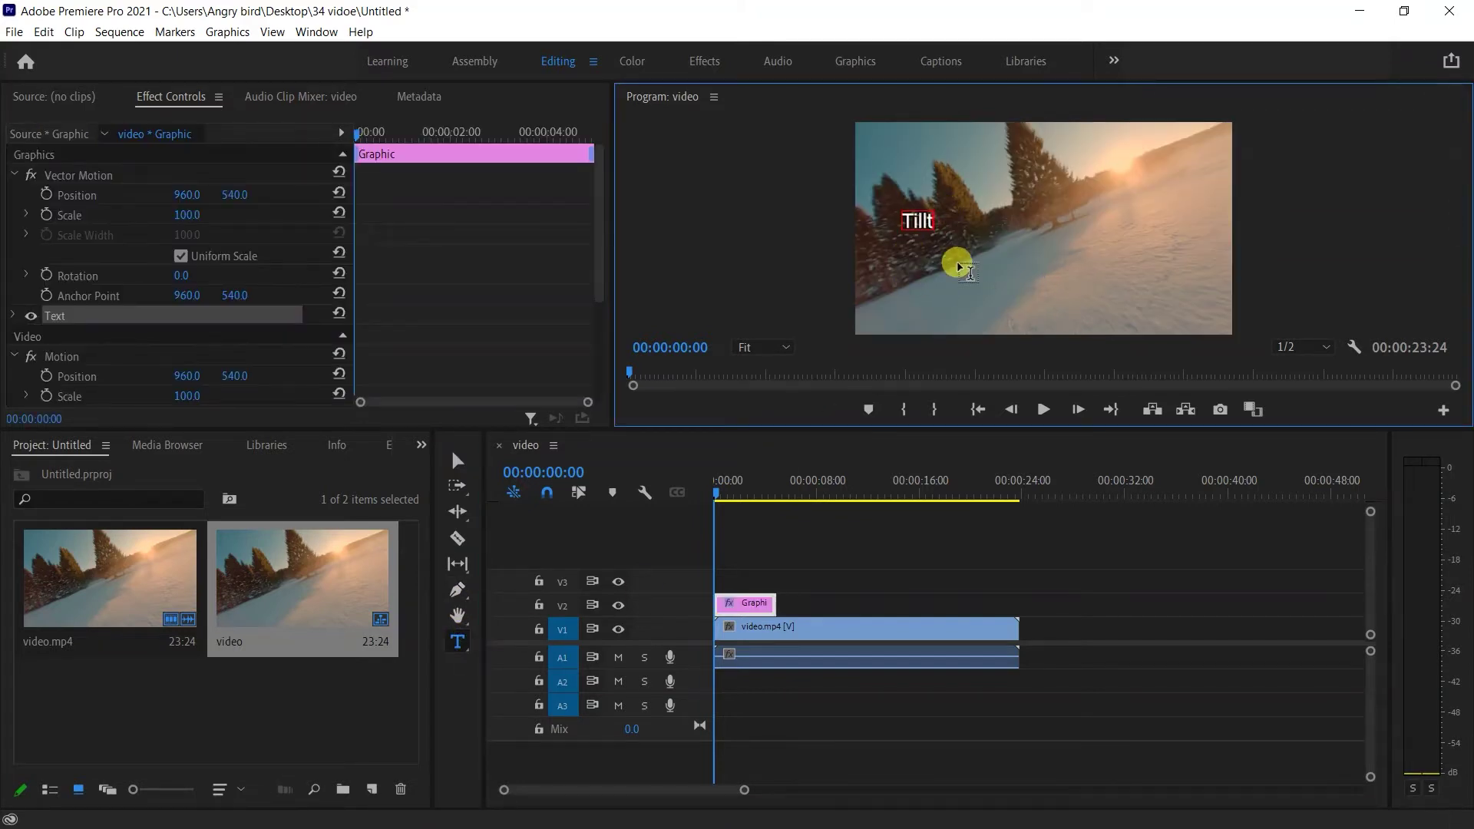
type("Tittle")
key("Escape")
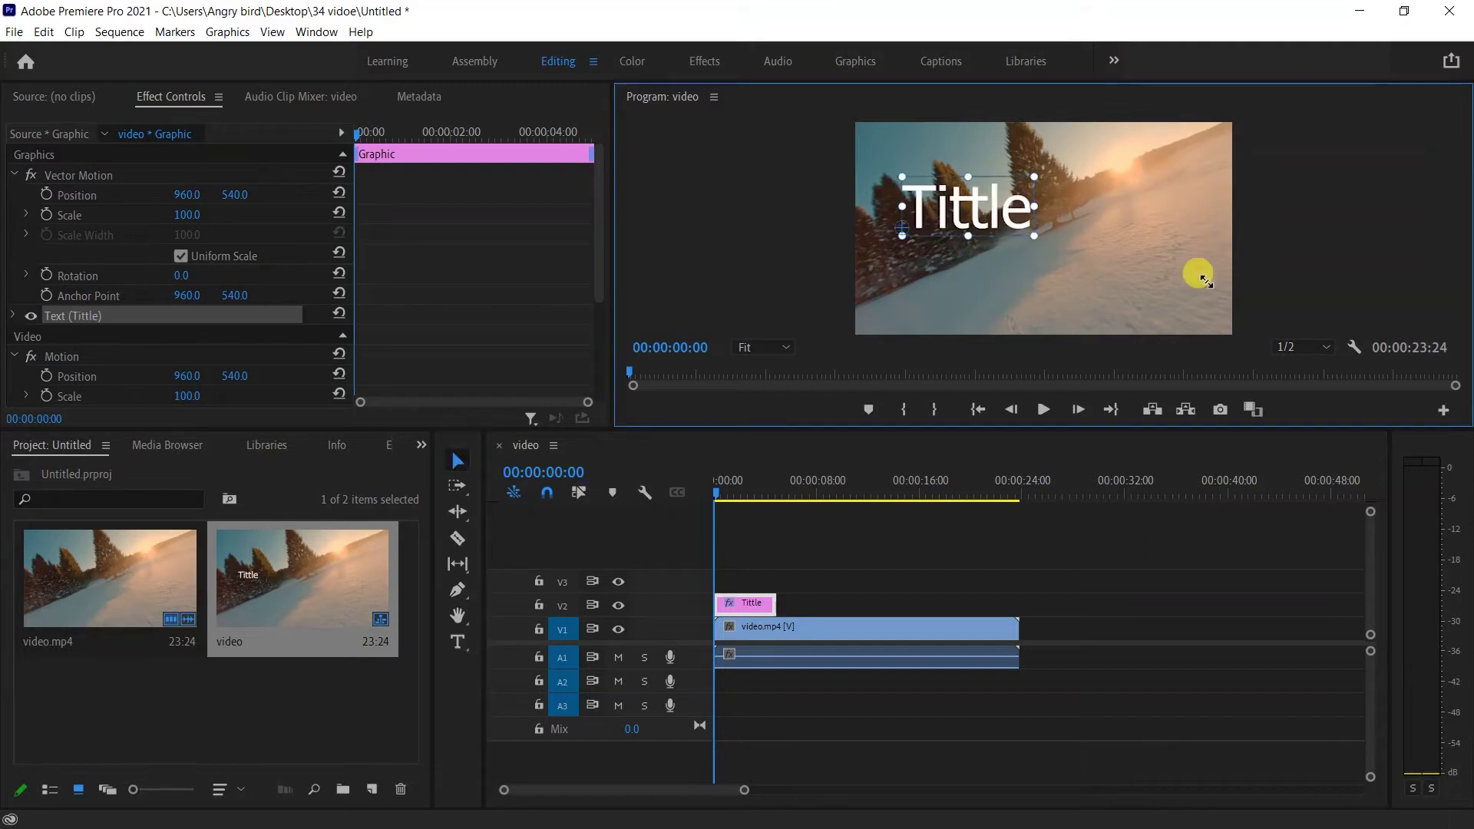
left_click_drag(1085, 242, 1201, 289)
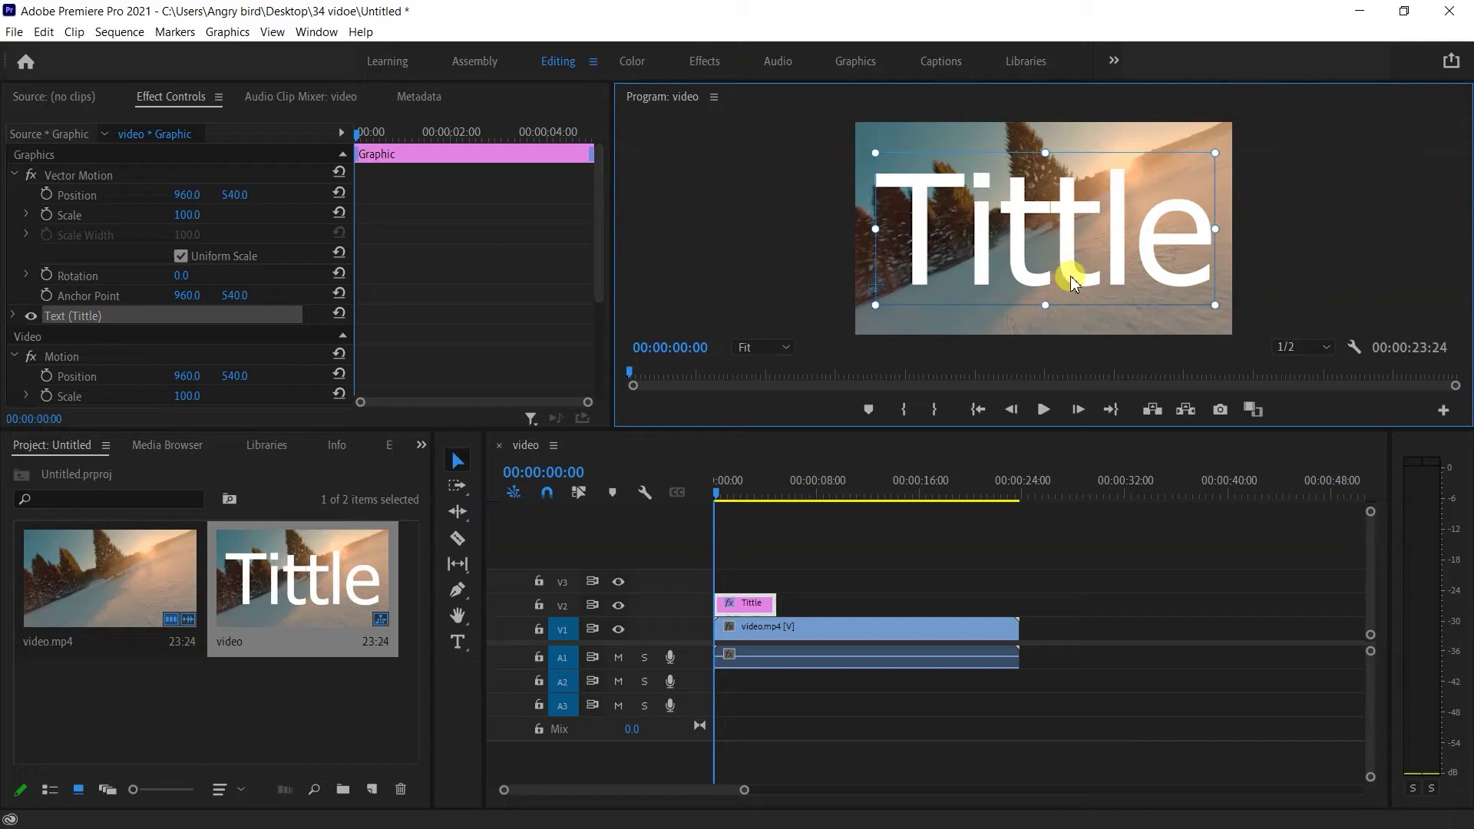
Step: Make the Tittle text Tahoma Bold and shrink it to fit inside the frame
double_click(1066, 270)
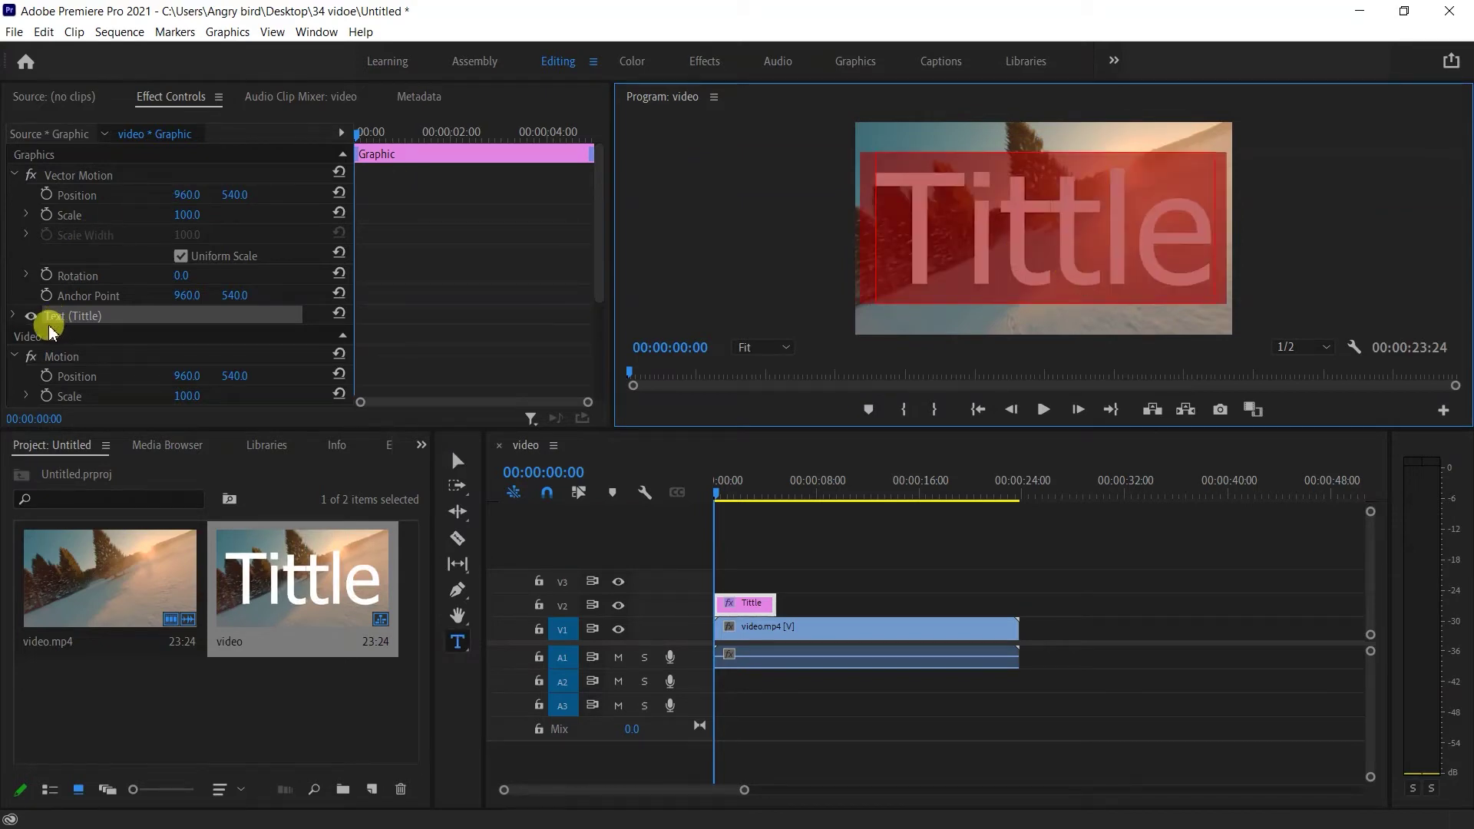
left_click(14, 317)
scroll(115, 315, "down", 3)
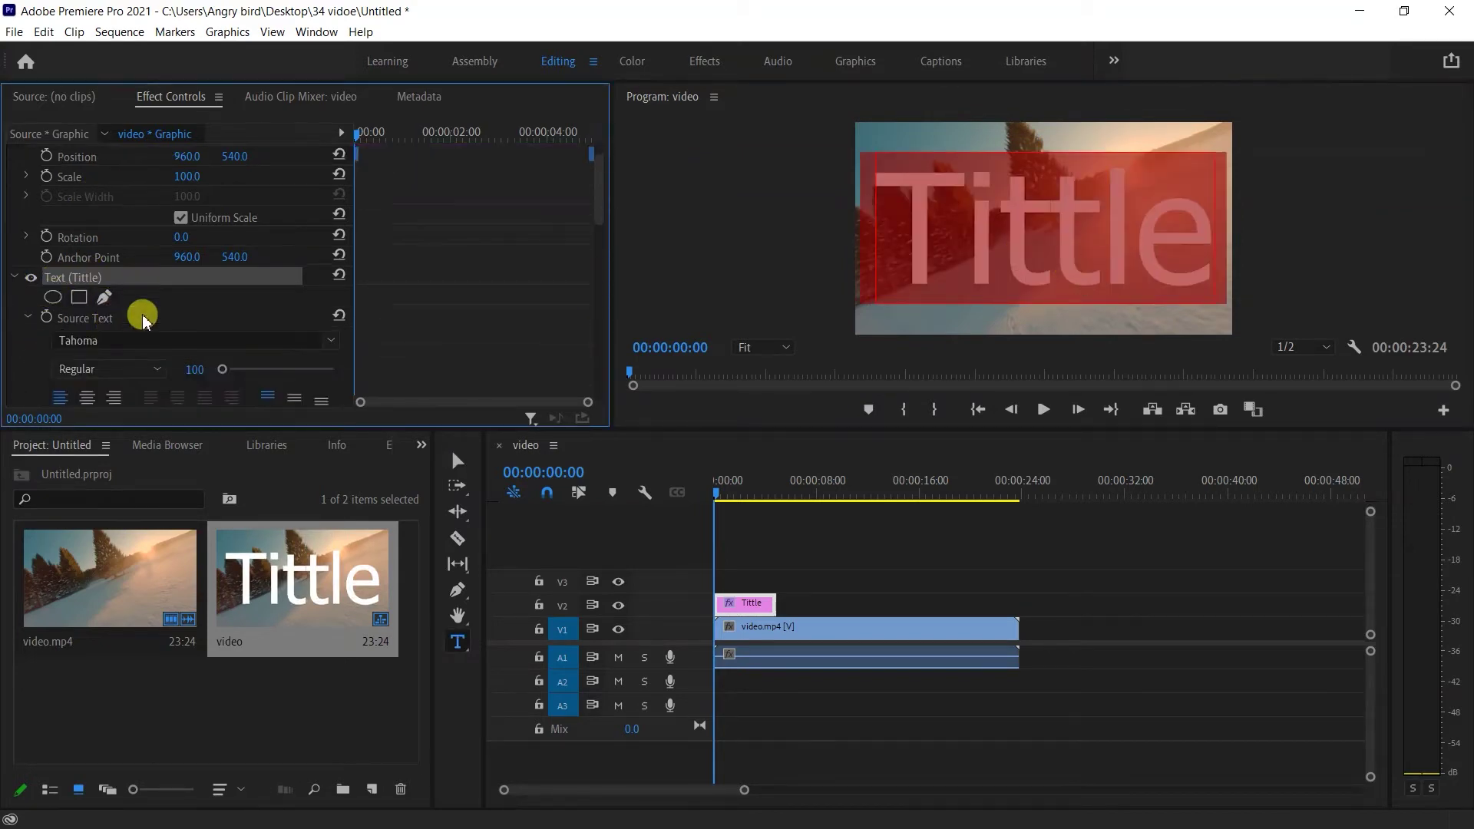
left_click(126, 353)
left_click(119, 390)
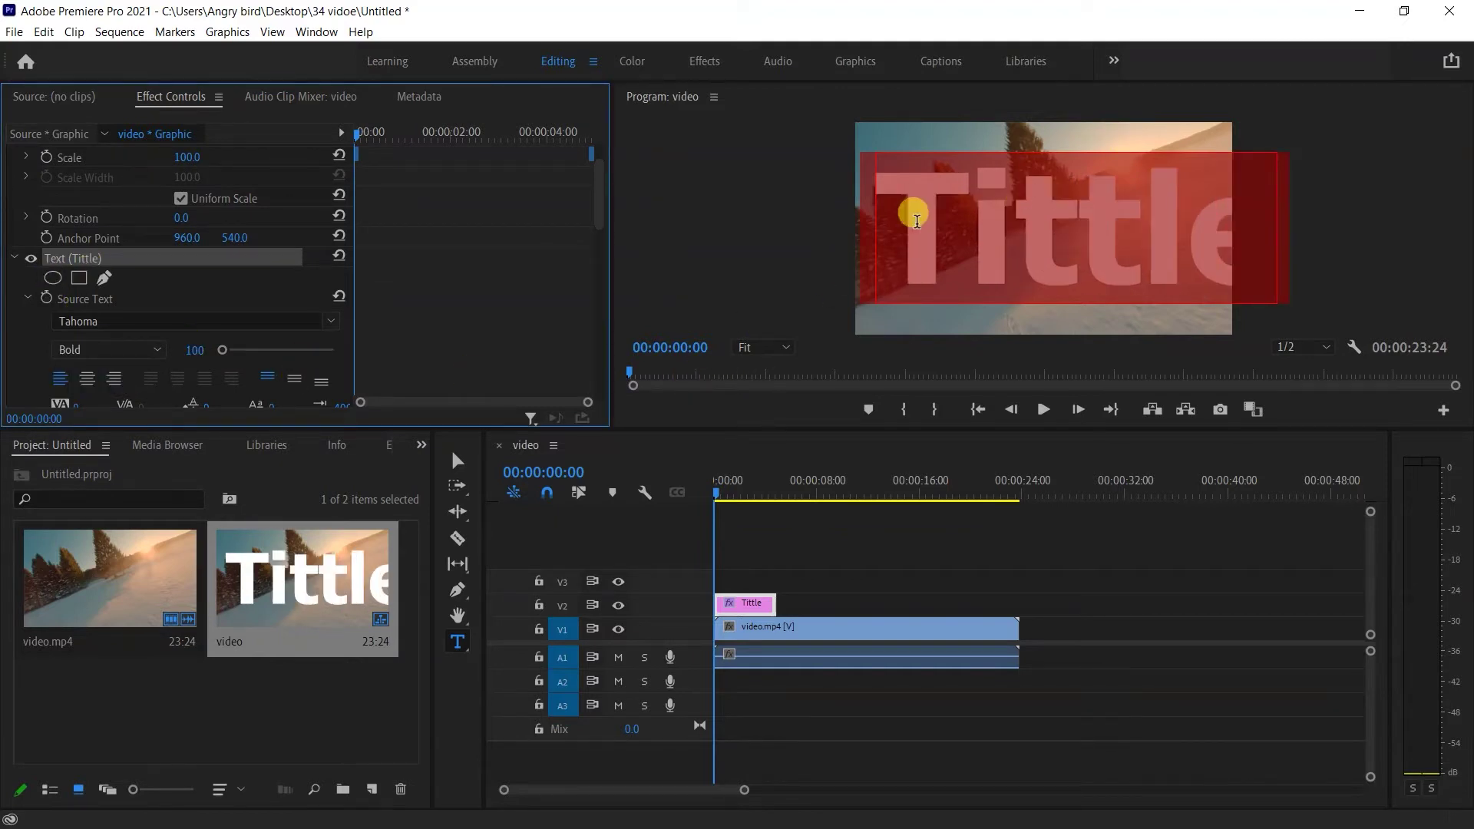
left_click(457, 468)
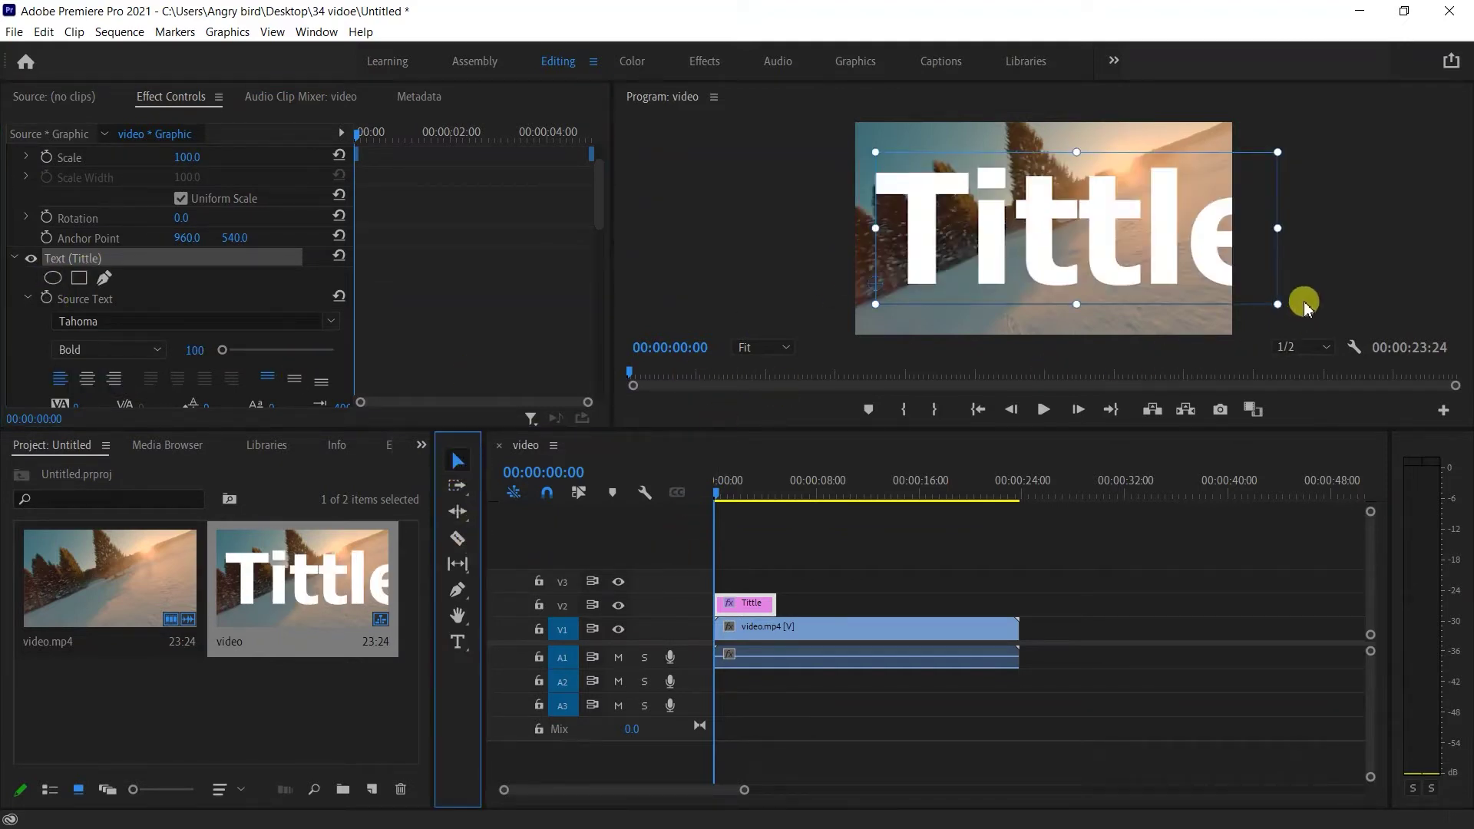
left_click_drag(1272, 295, 1186, 281)
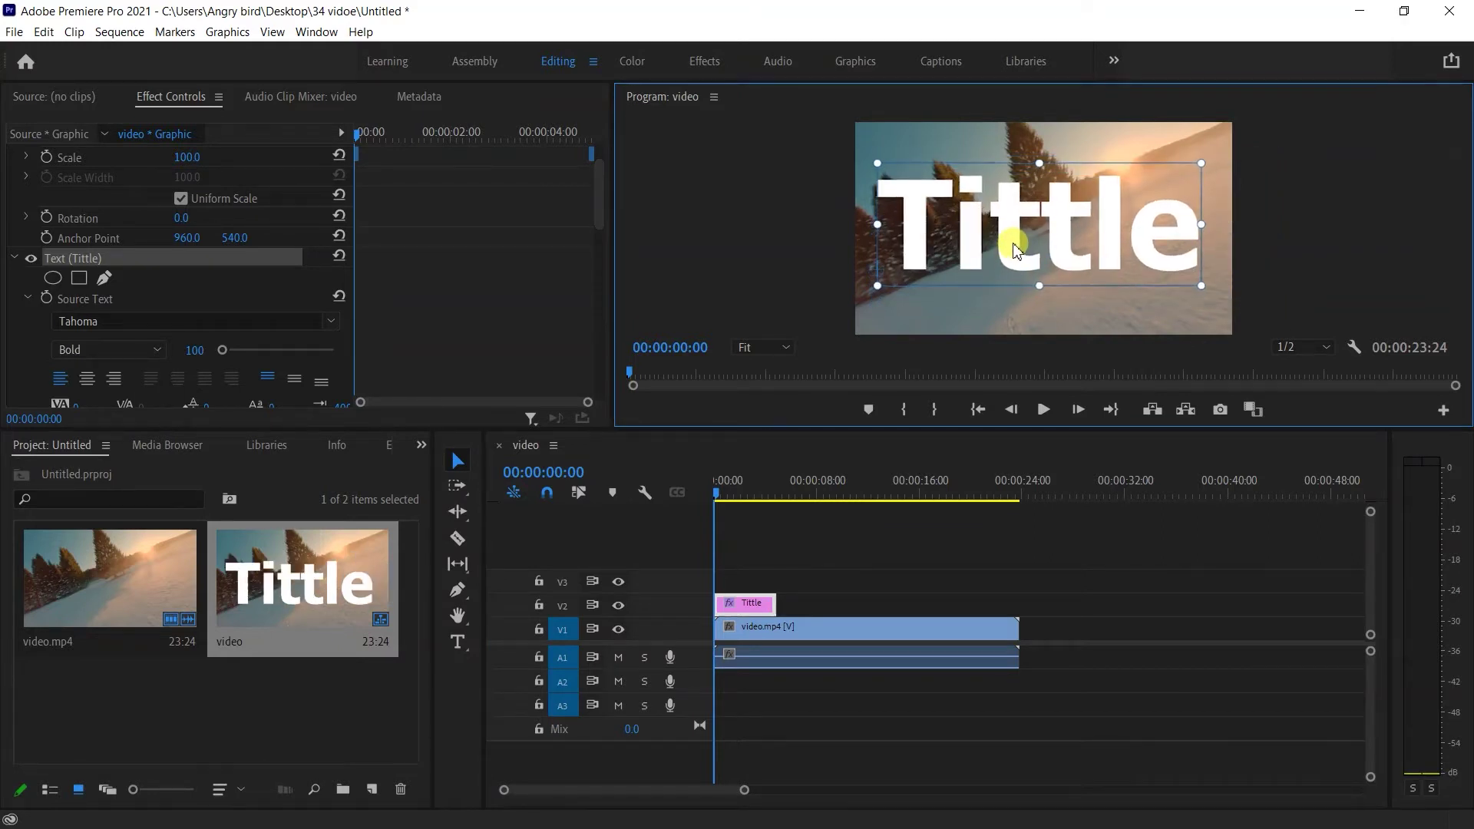
left_click(893, 569)
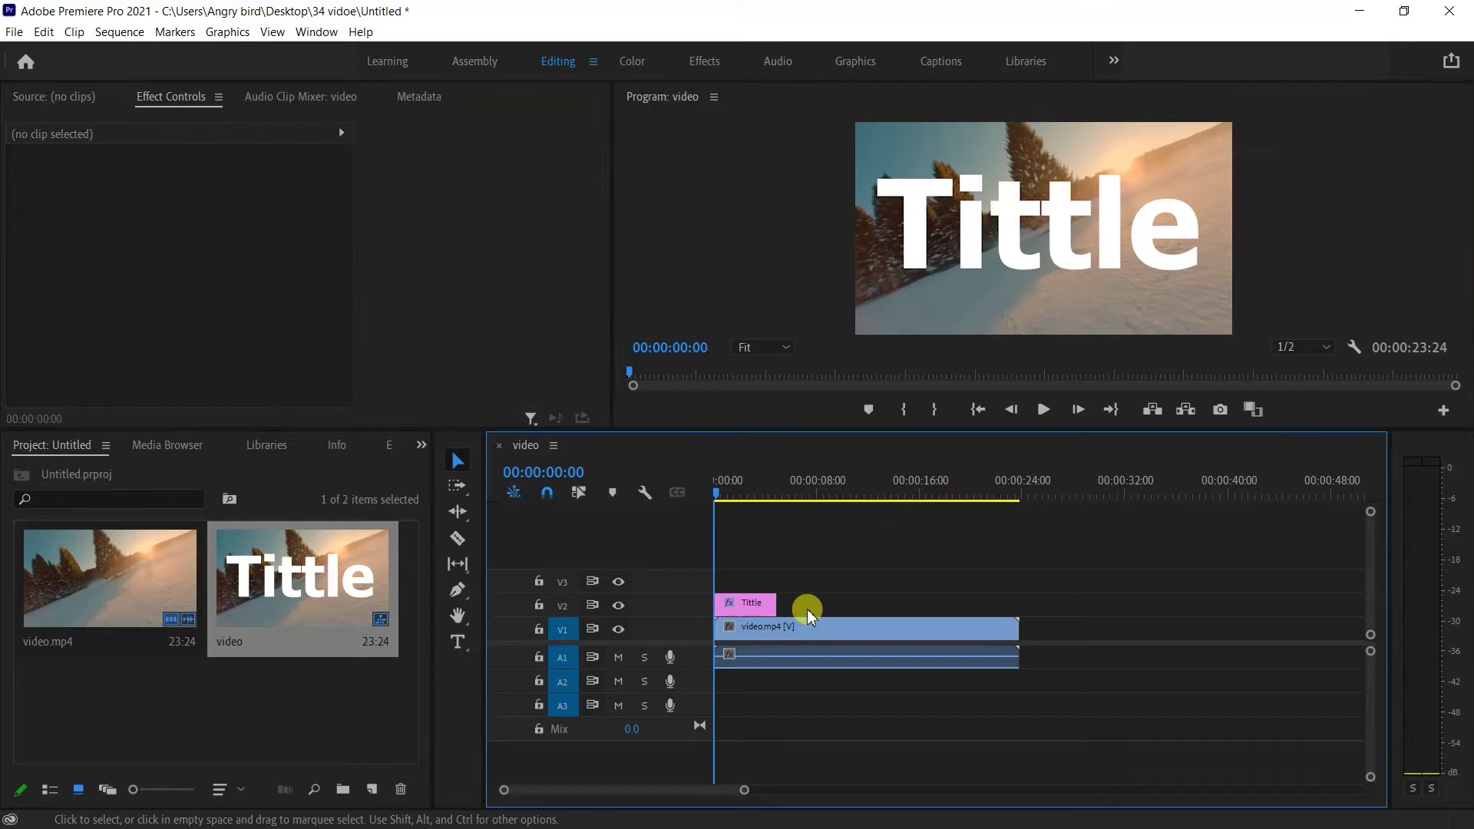
Step: Create a cyan 1920×1080 color matte named blue in the Project panel
left_click(261, 707)
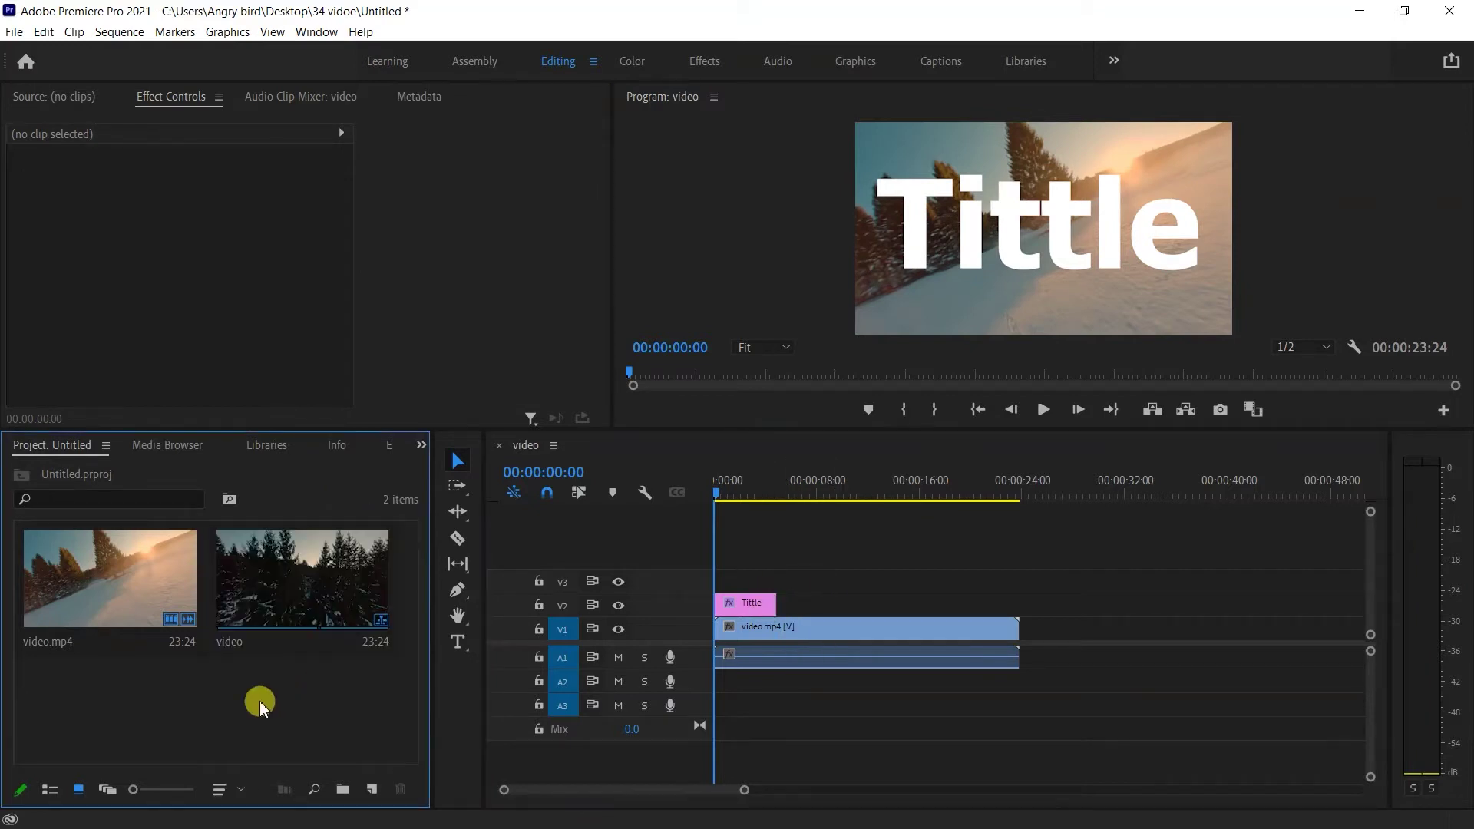
right_click(325, 696)
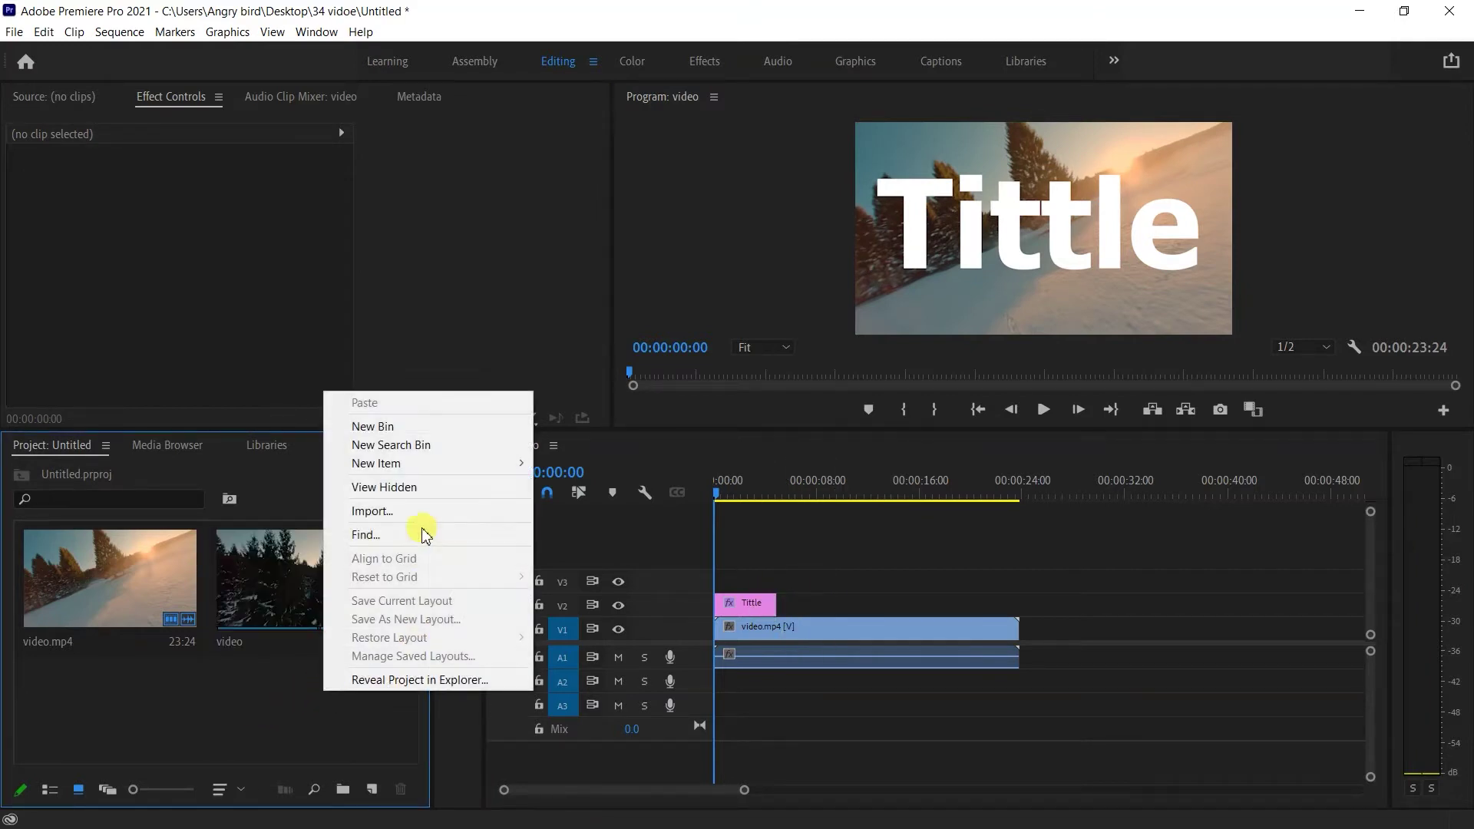
mouse_move(510, 464)
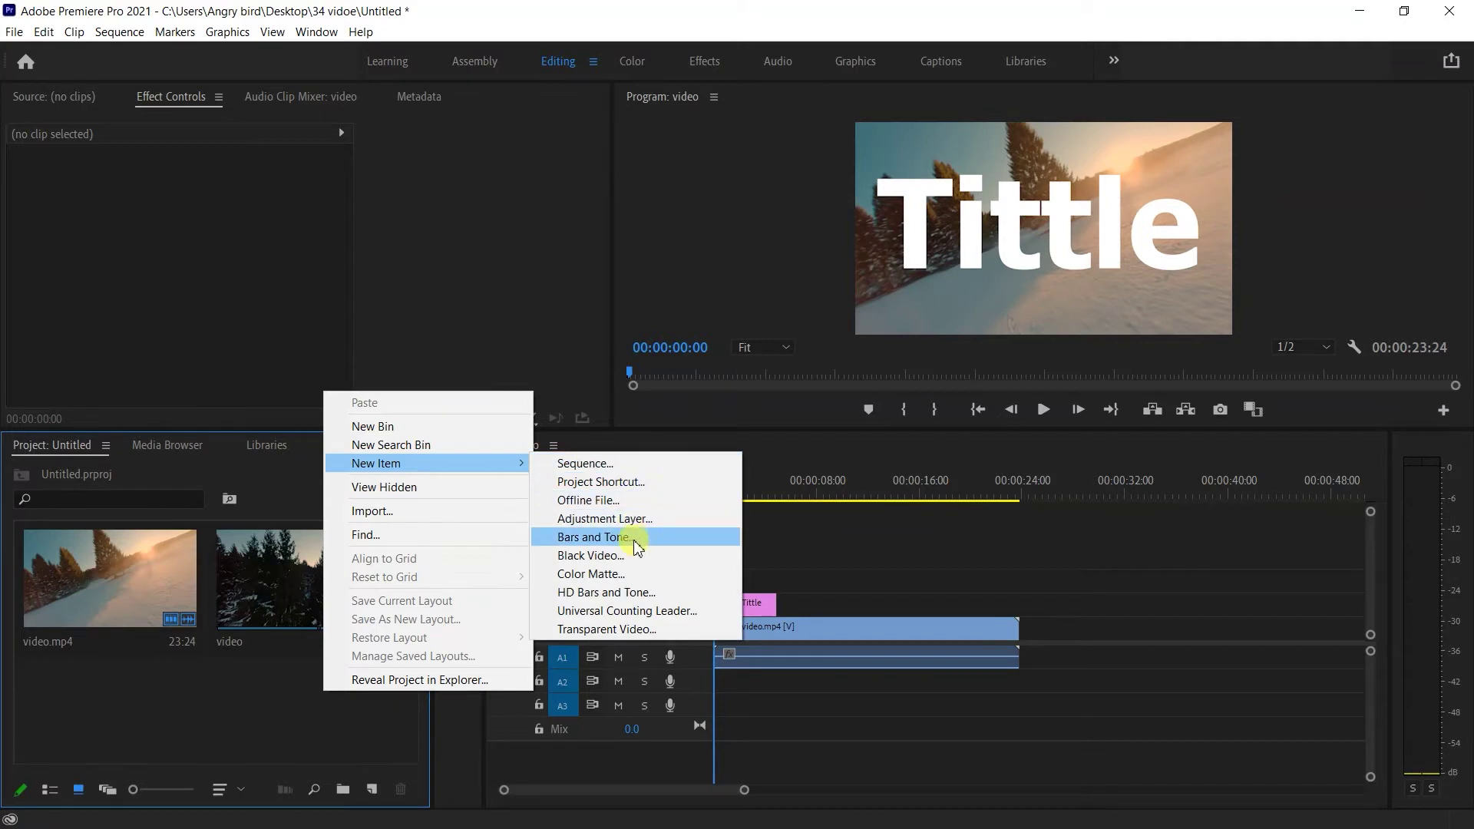
left_click(634, 575)
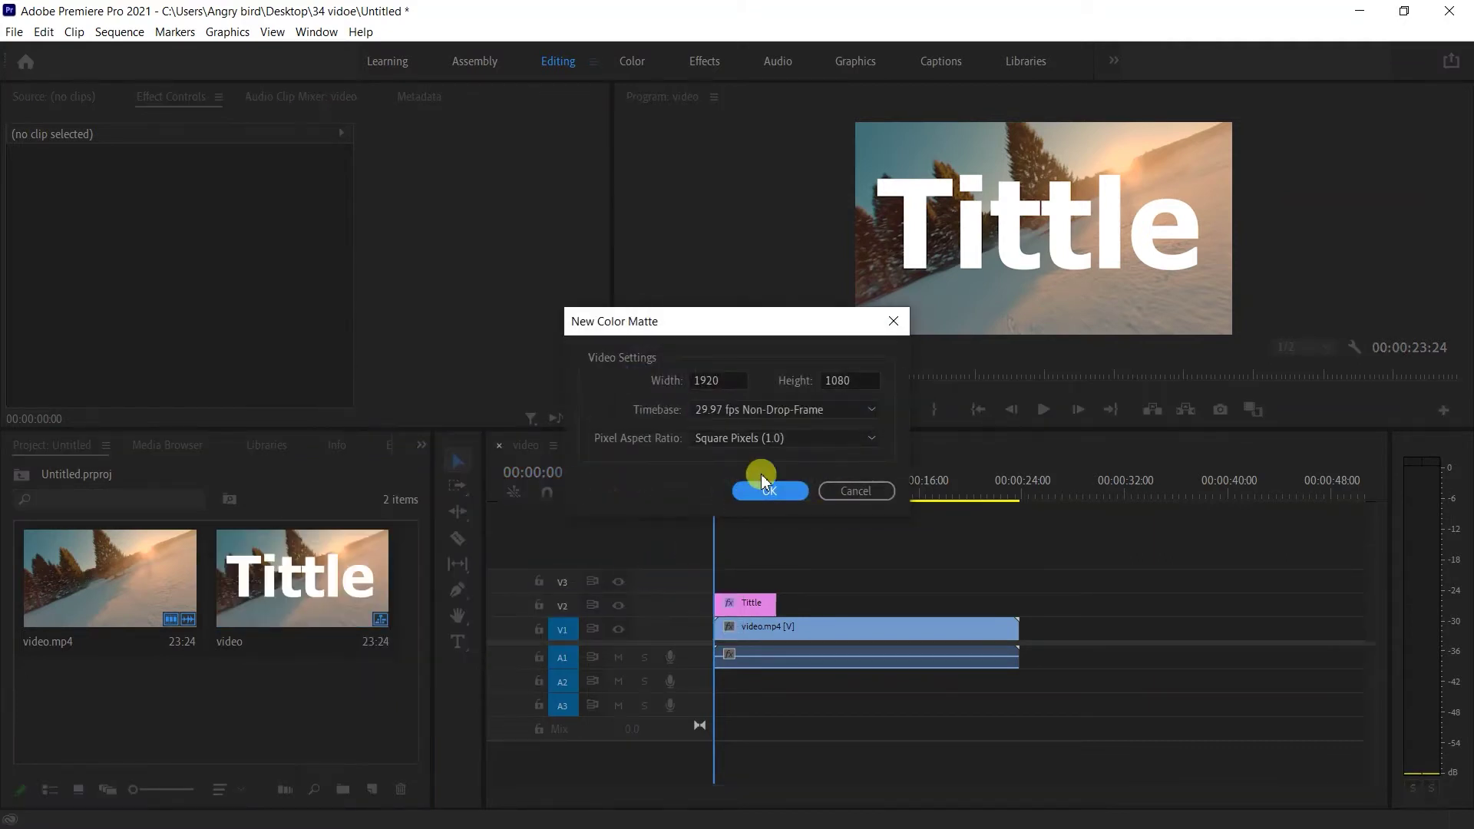
left_click(771, 497)
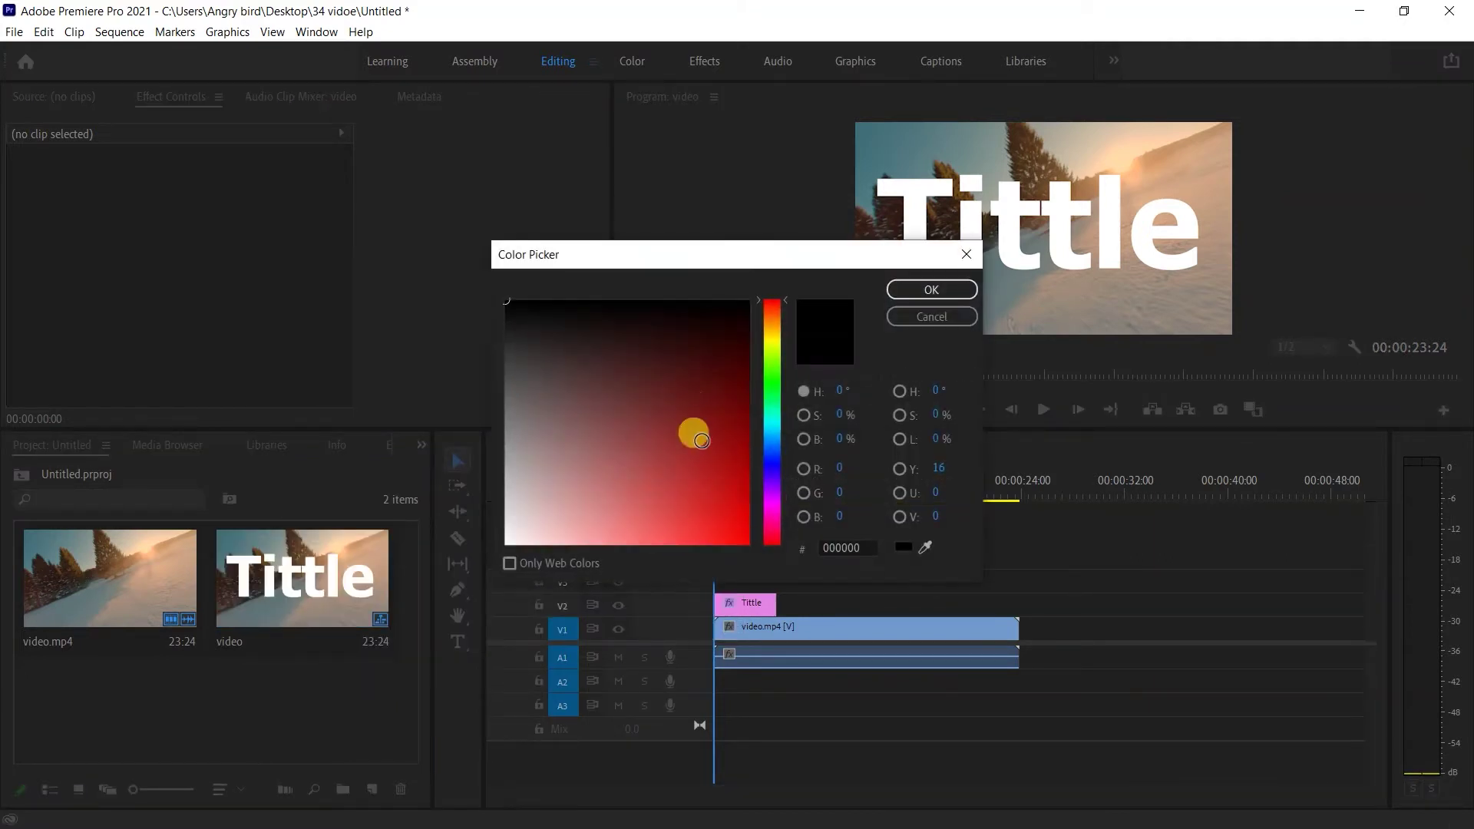
mouse_move(718, 481)
left_mouse_down()
mouse_move(770, 512)
mouse_move(775, 536)
mouse_move(780, 422)
mouse_move(757, 485)
left_mouse_up()
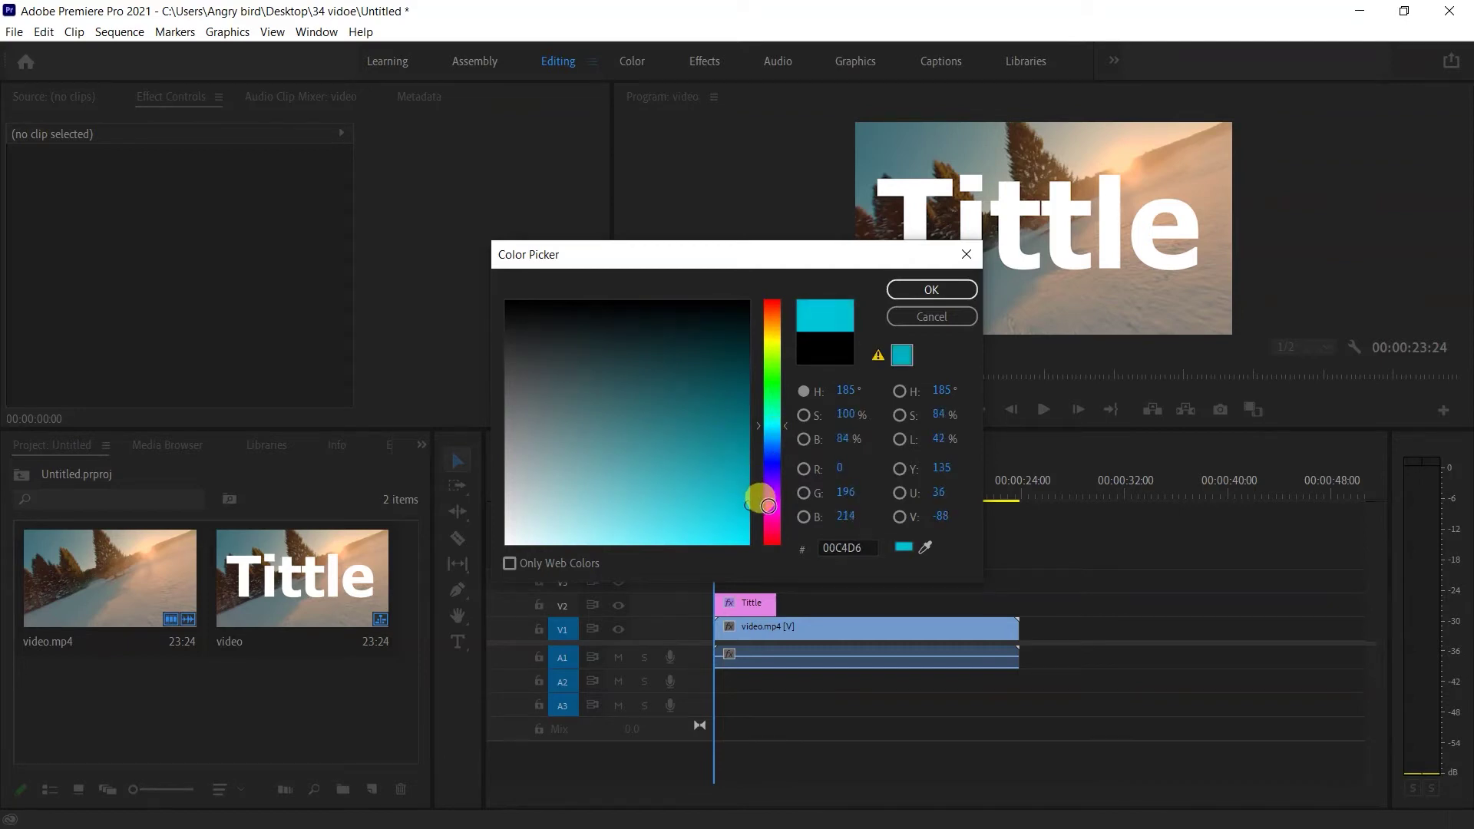
left_click(932, 290)
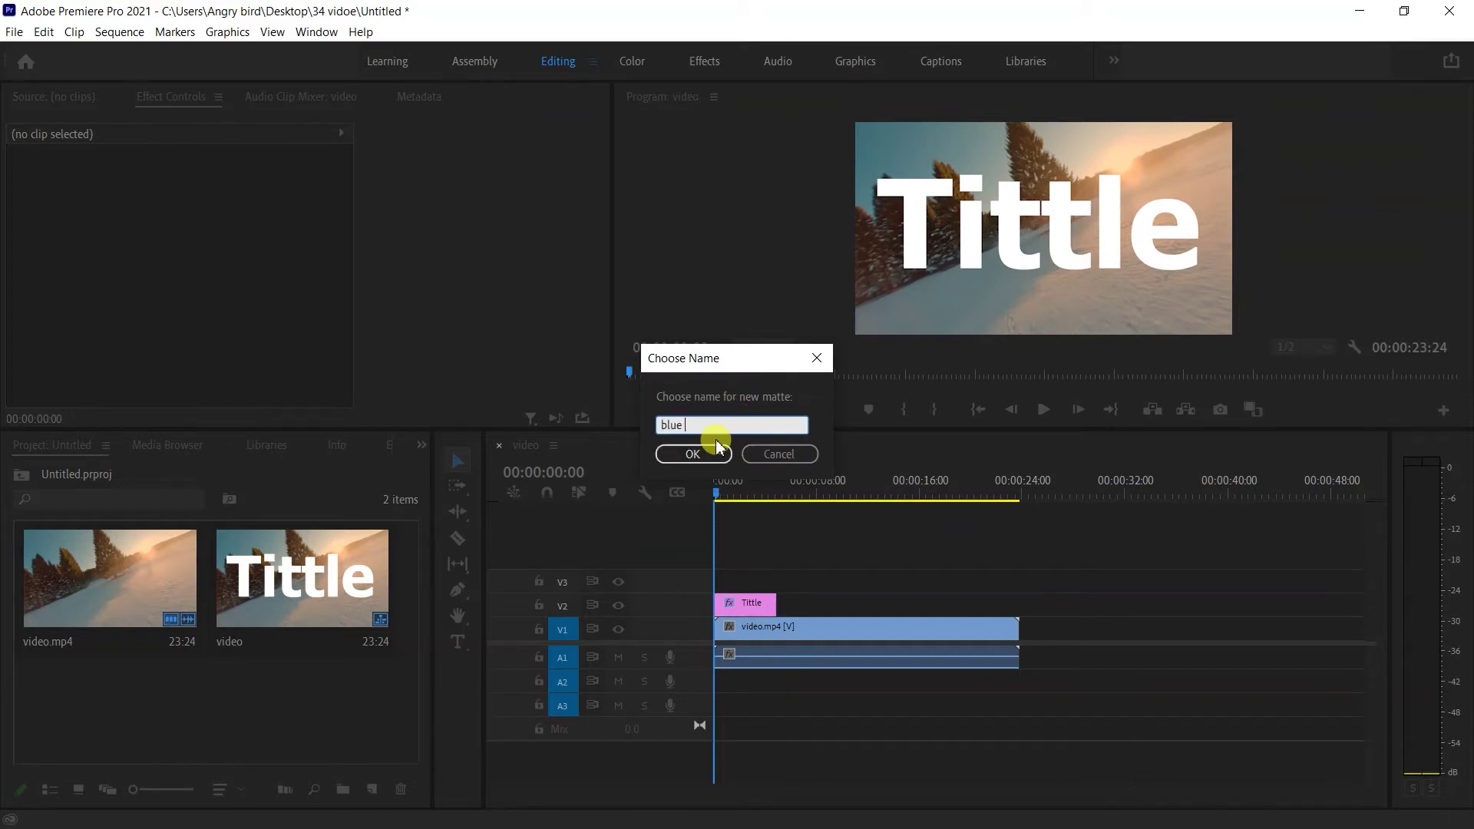
left_click(693, 454)
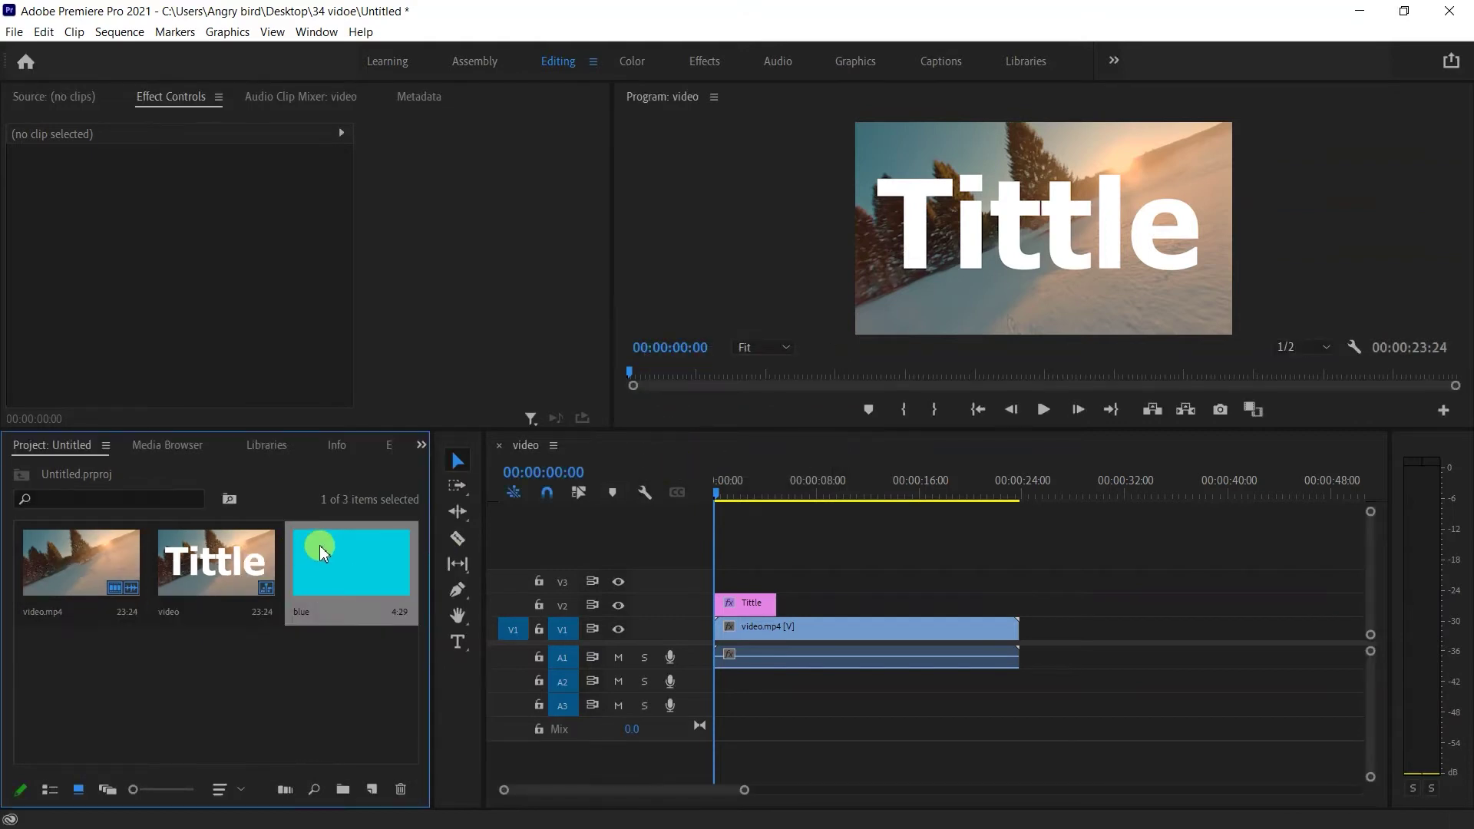
Step: Move the Tittle title up to V3 and place the blue matte on V2 beneath it
left_click(750, 606)
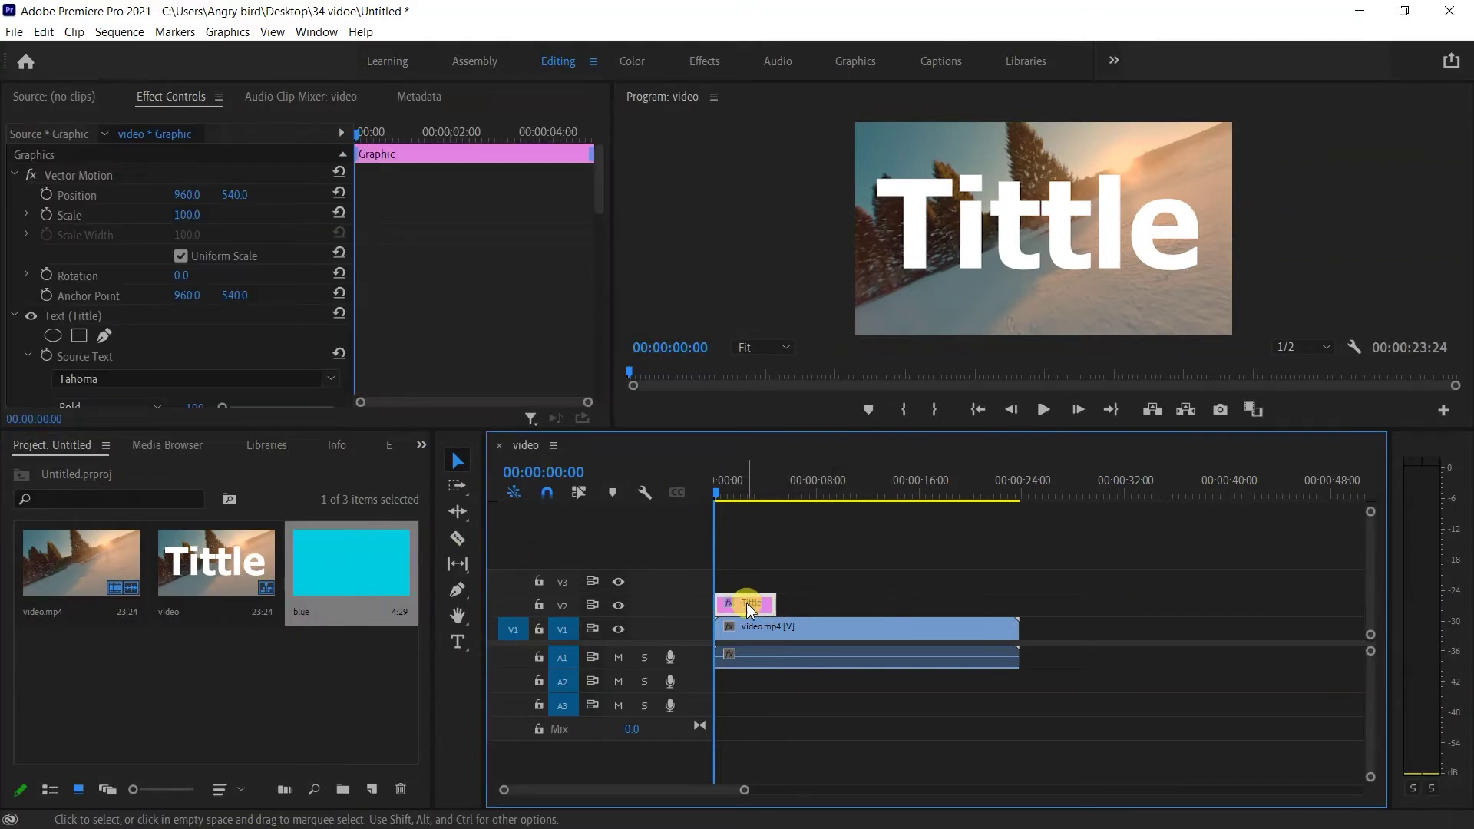
left_click_drag(749, 607, 749, 581)
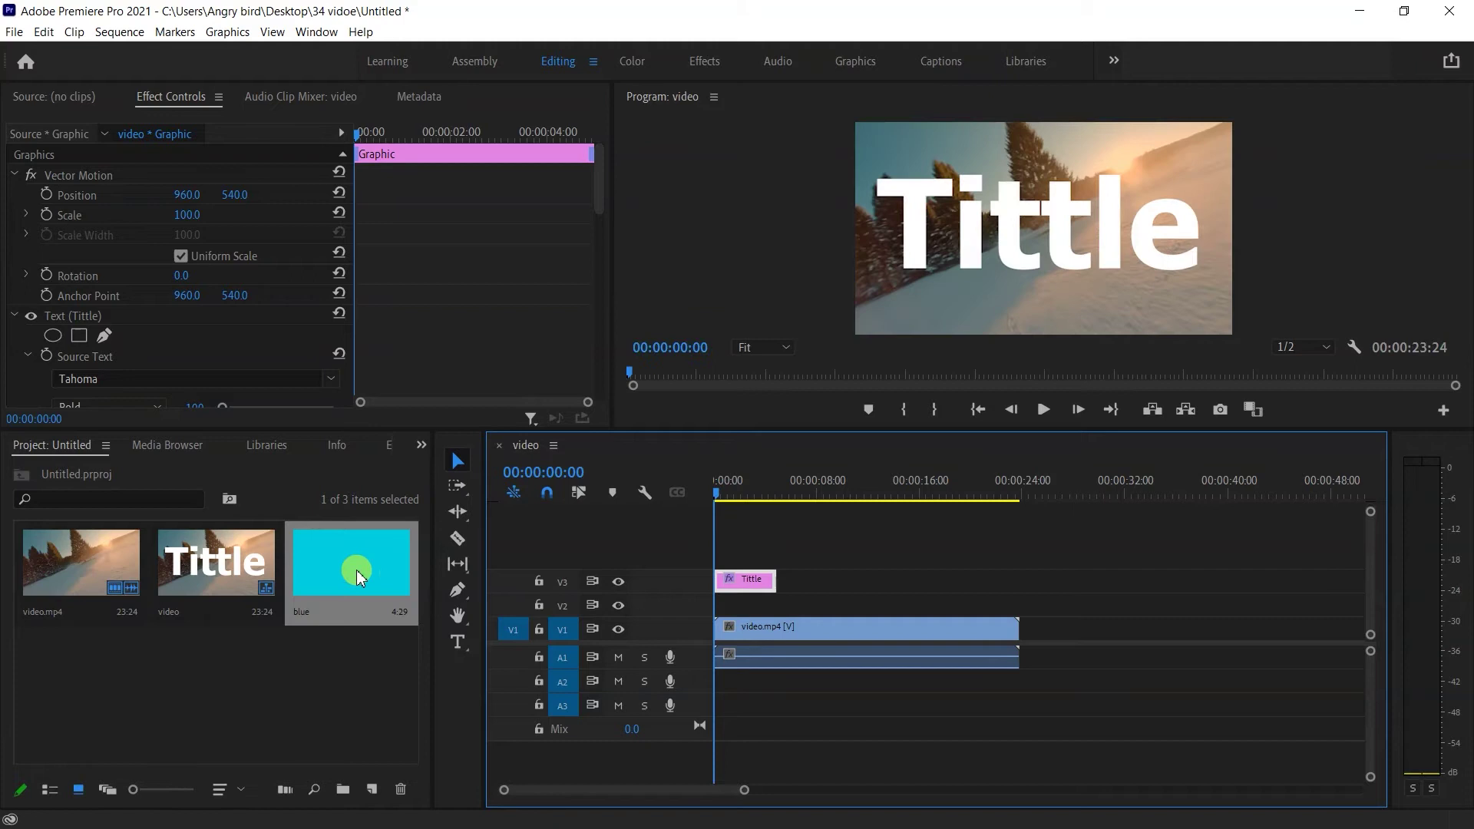
left_click(358, 574)
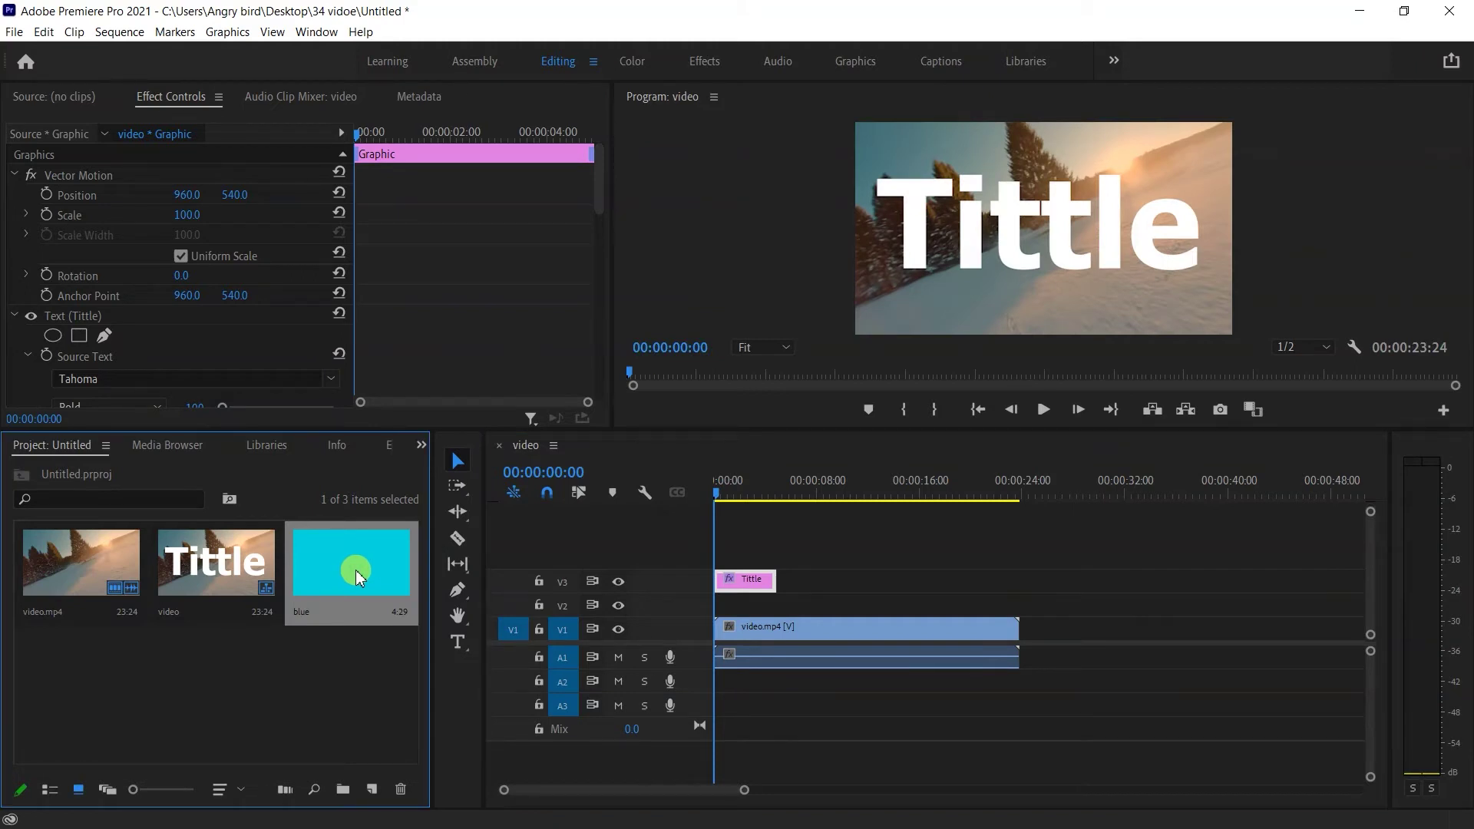
left_click_drag(358, 574, 717, 602)
left_click_drag(717, 500, 745, 512)
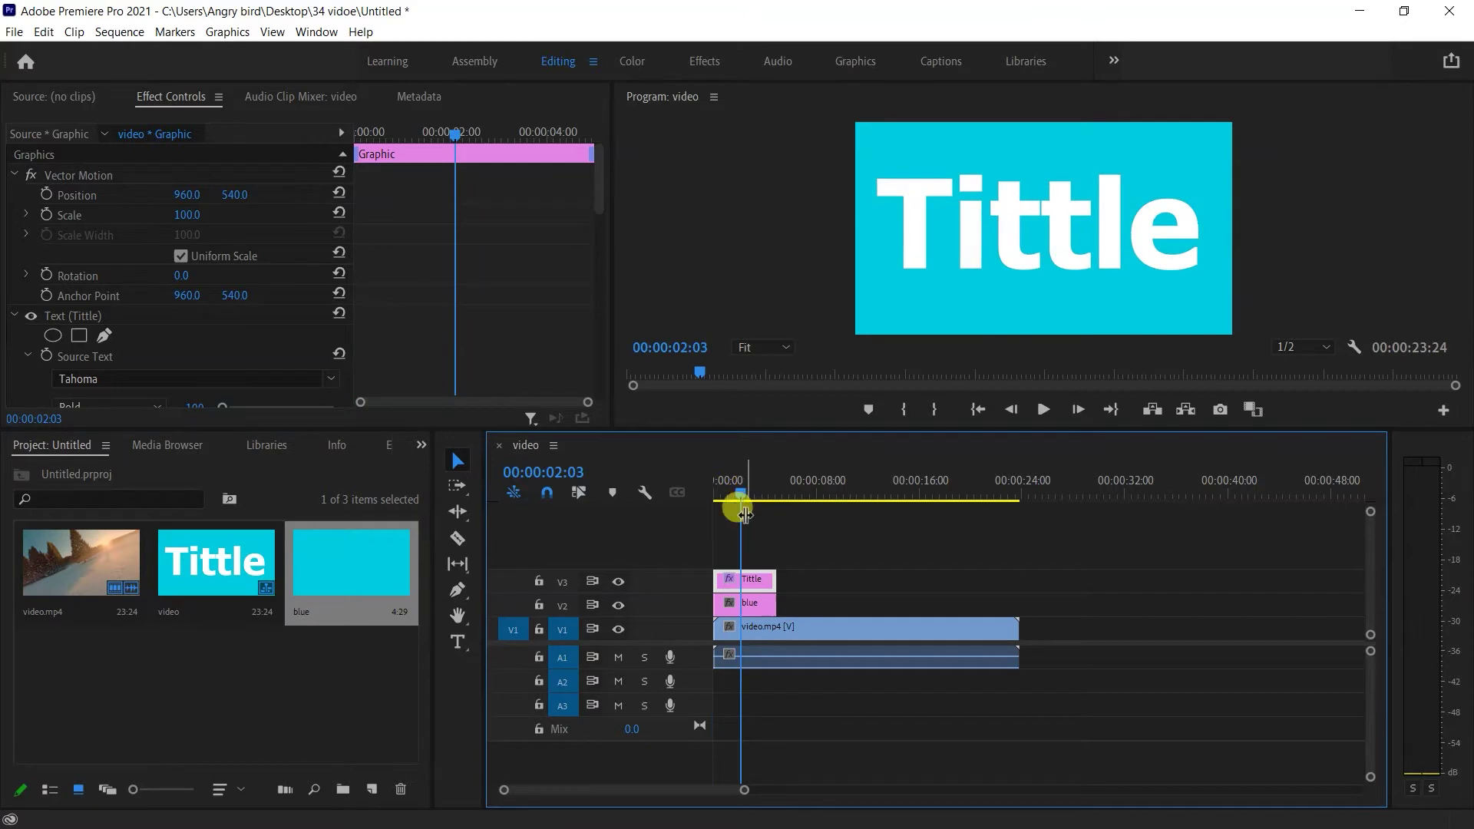
left_click(749, 604)
left_click(422, 444)
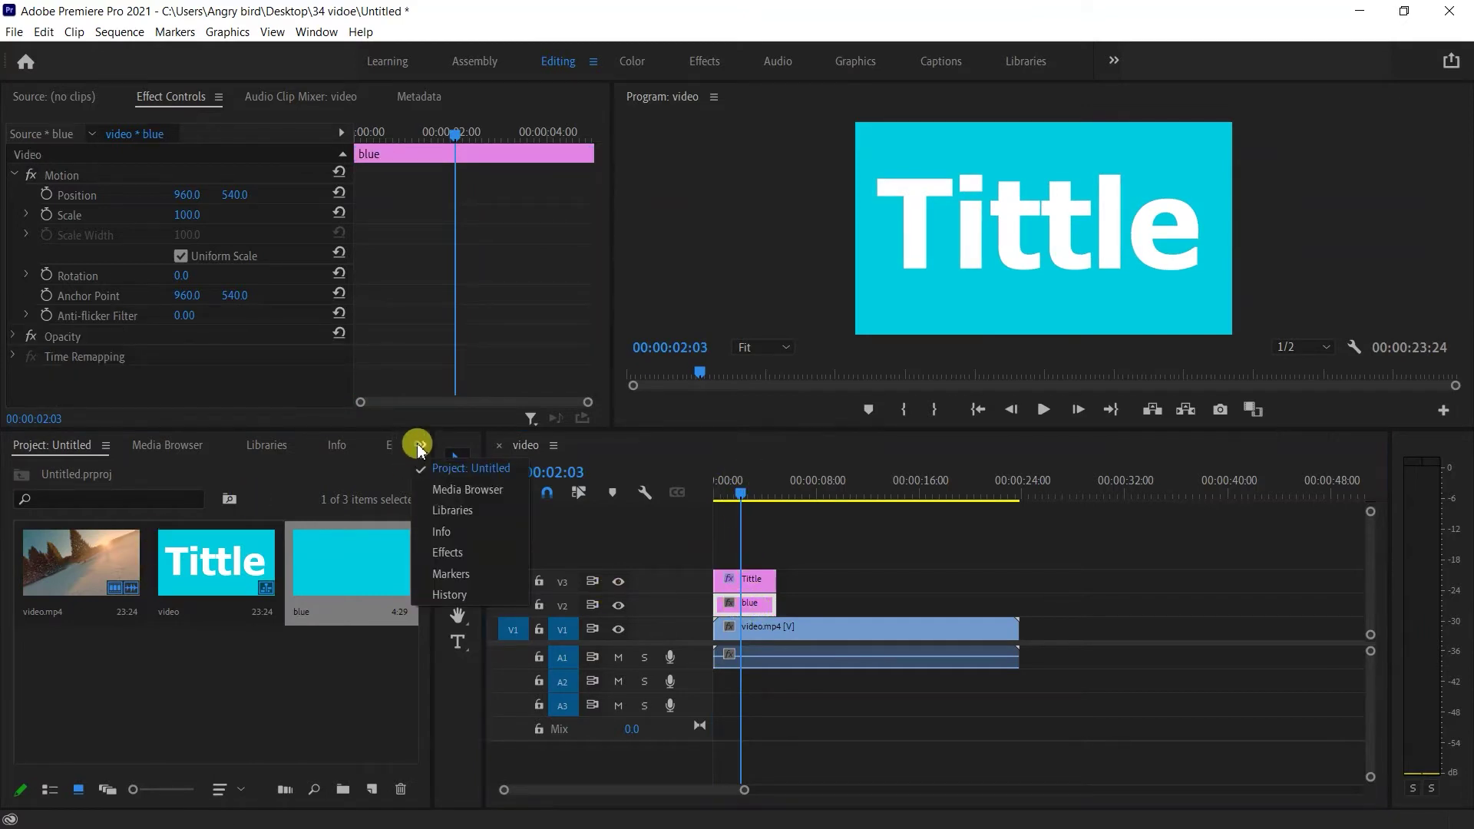
Step: Apply the Track Matte Key effect to the blue matte clip
left_click(489, 565)
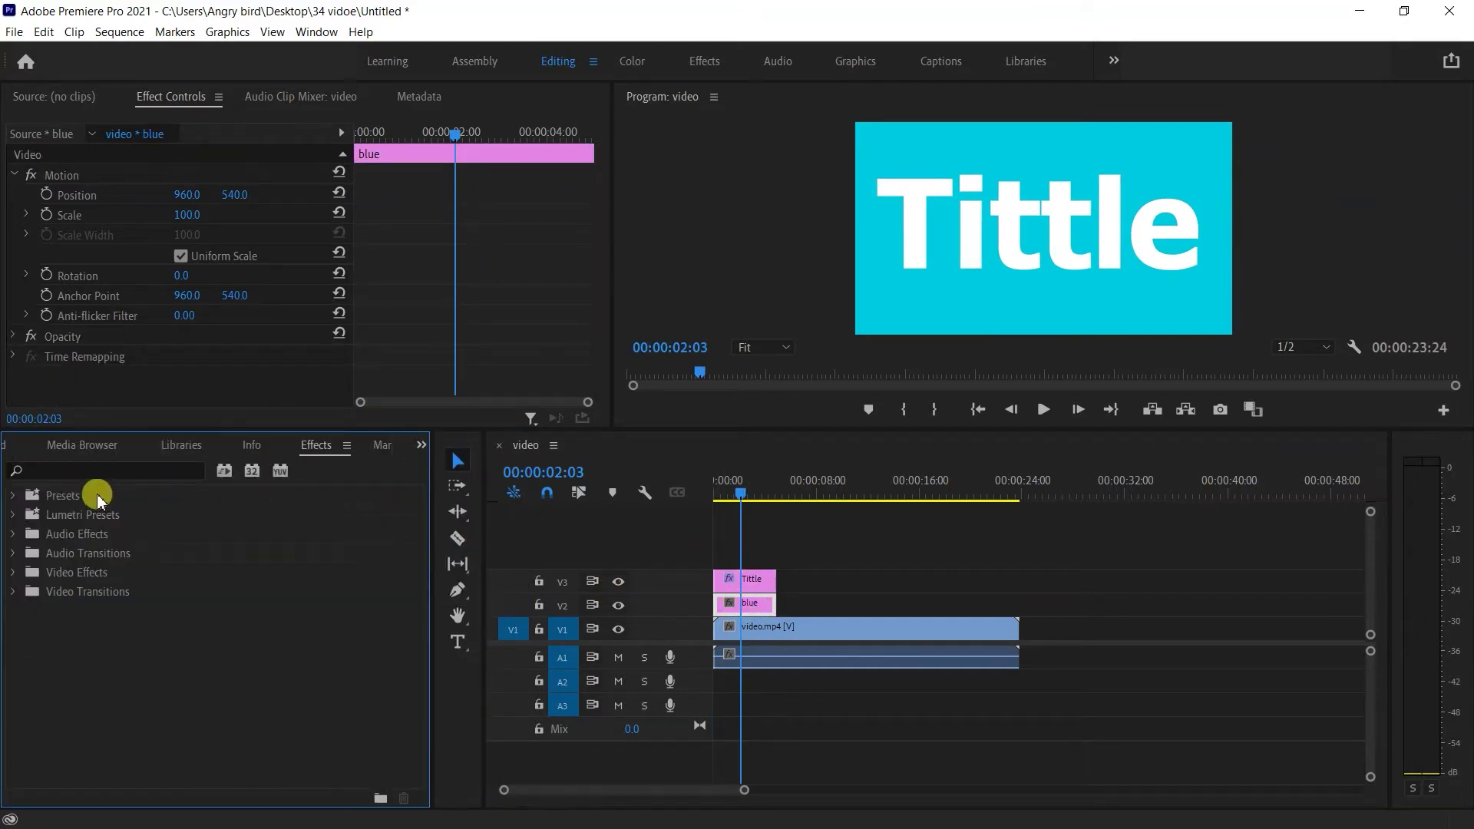
left_click(97, 469)
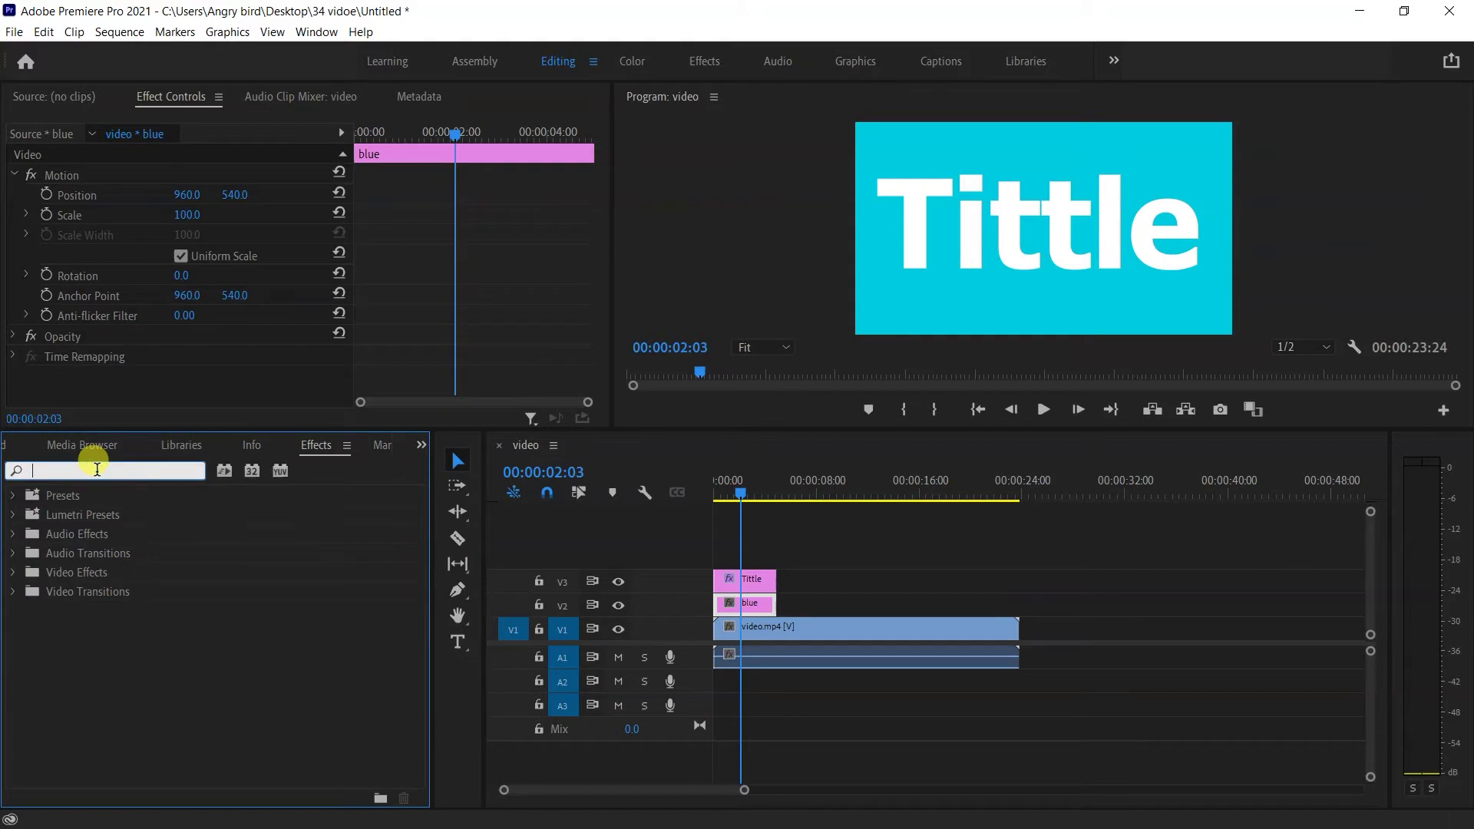
type("trac")
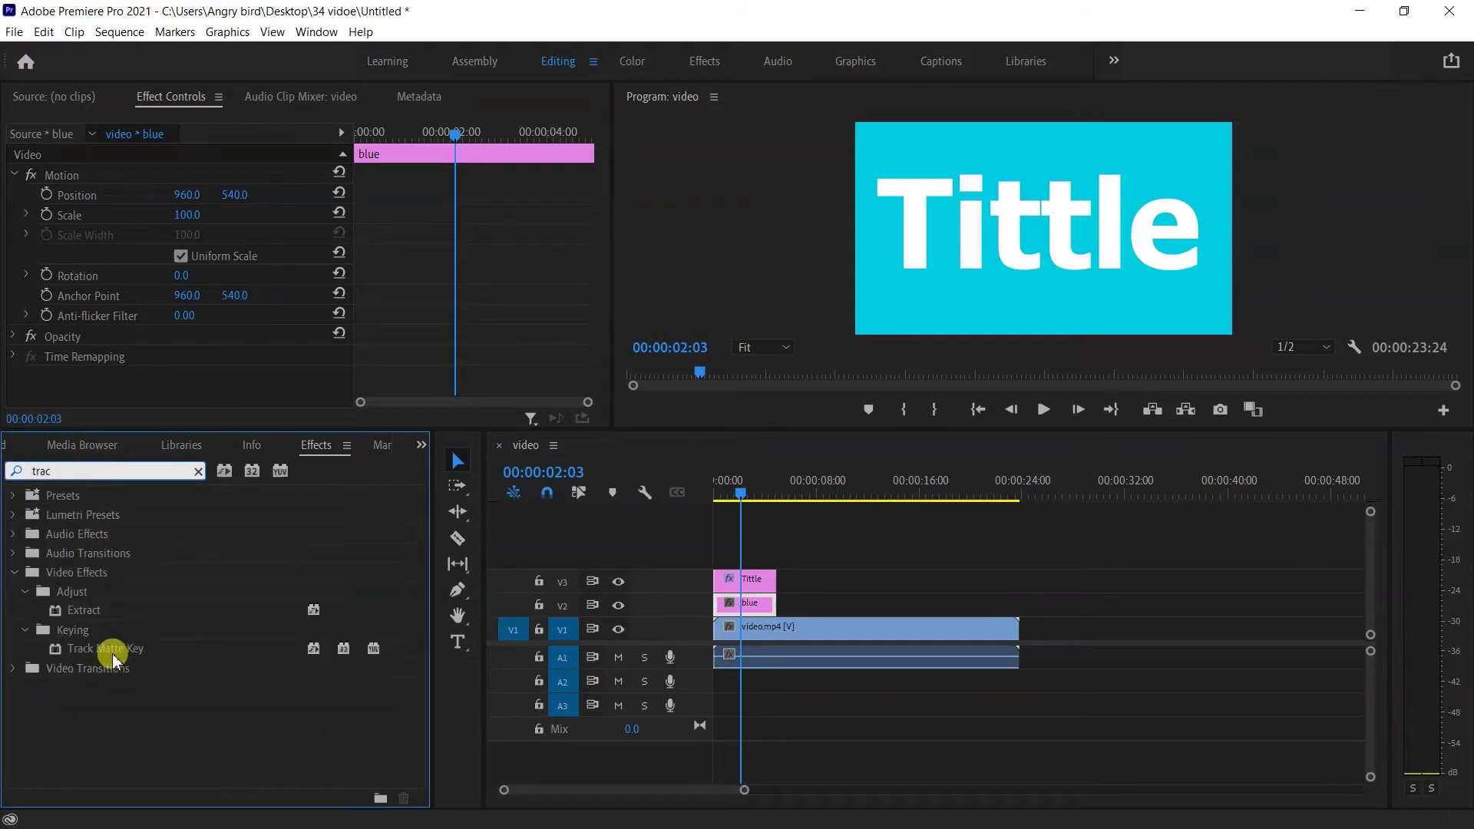
double_click(113, 656)
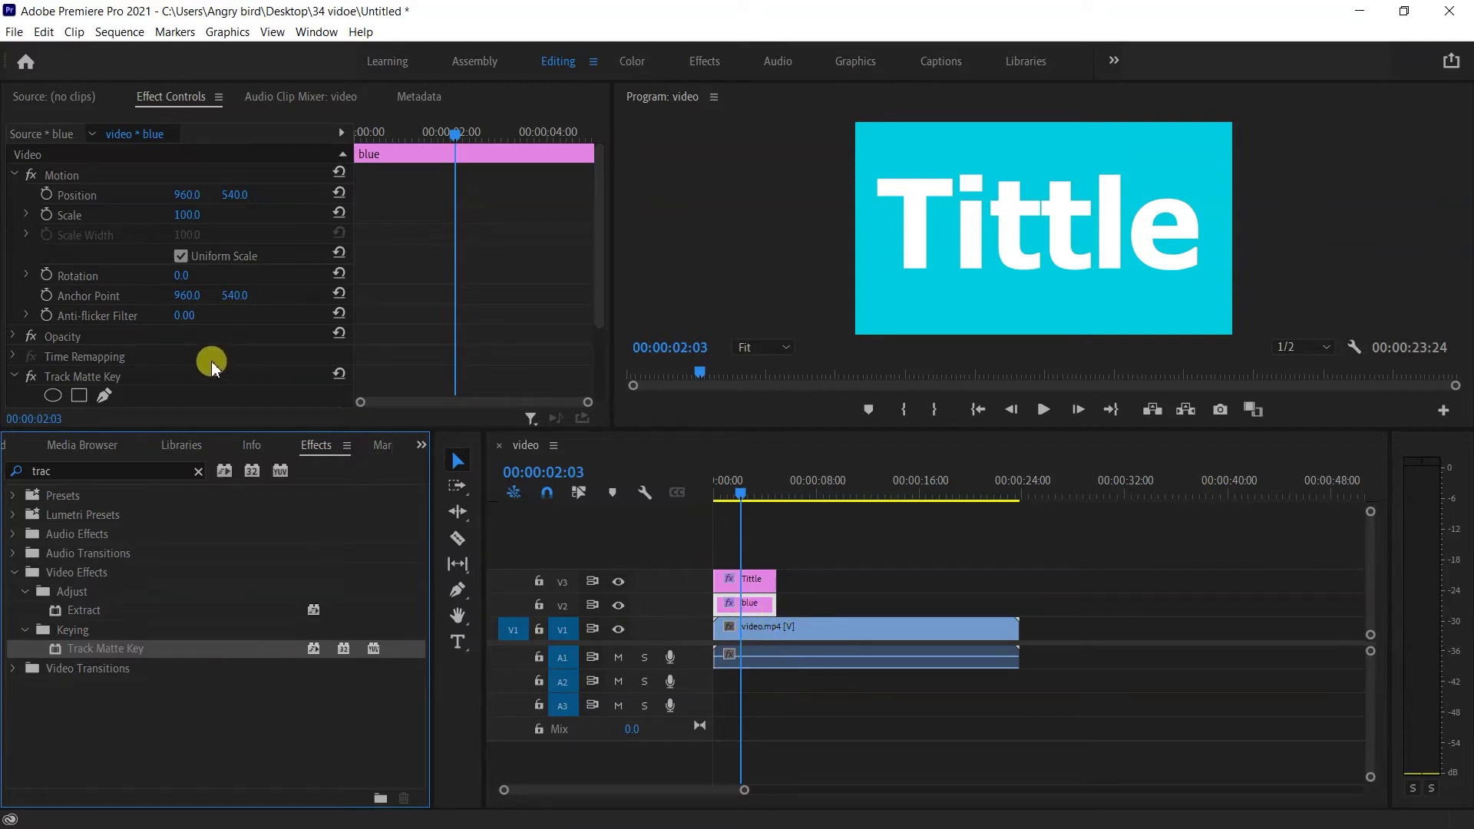
scroll(148, 329, "down", 2)
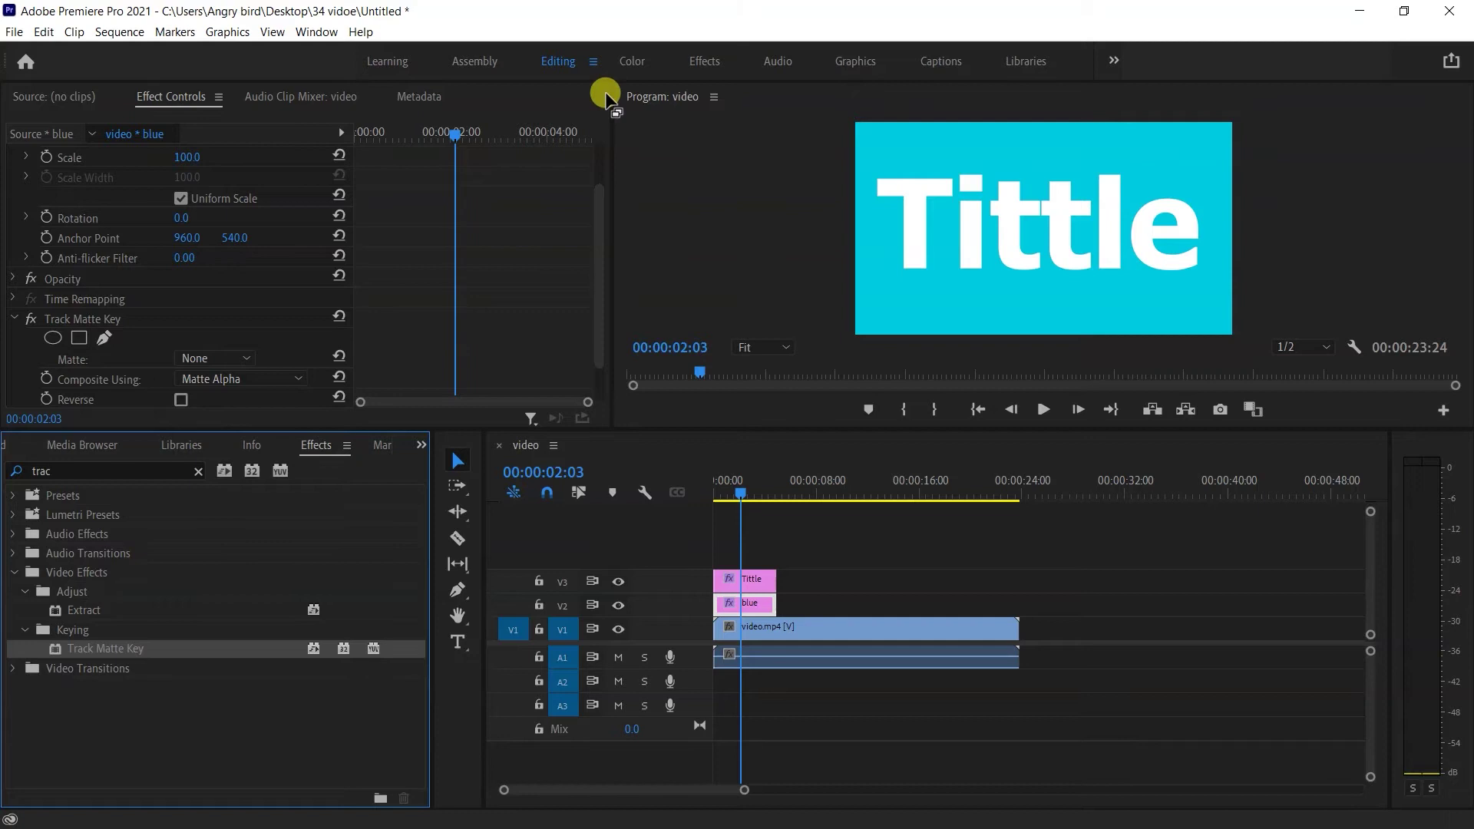
left_click(40, 99)
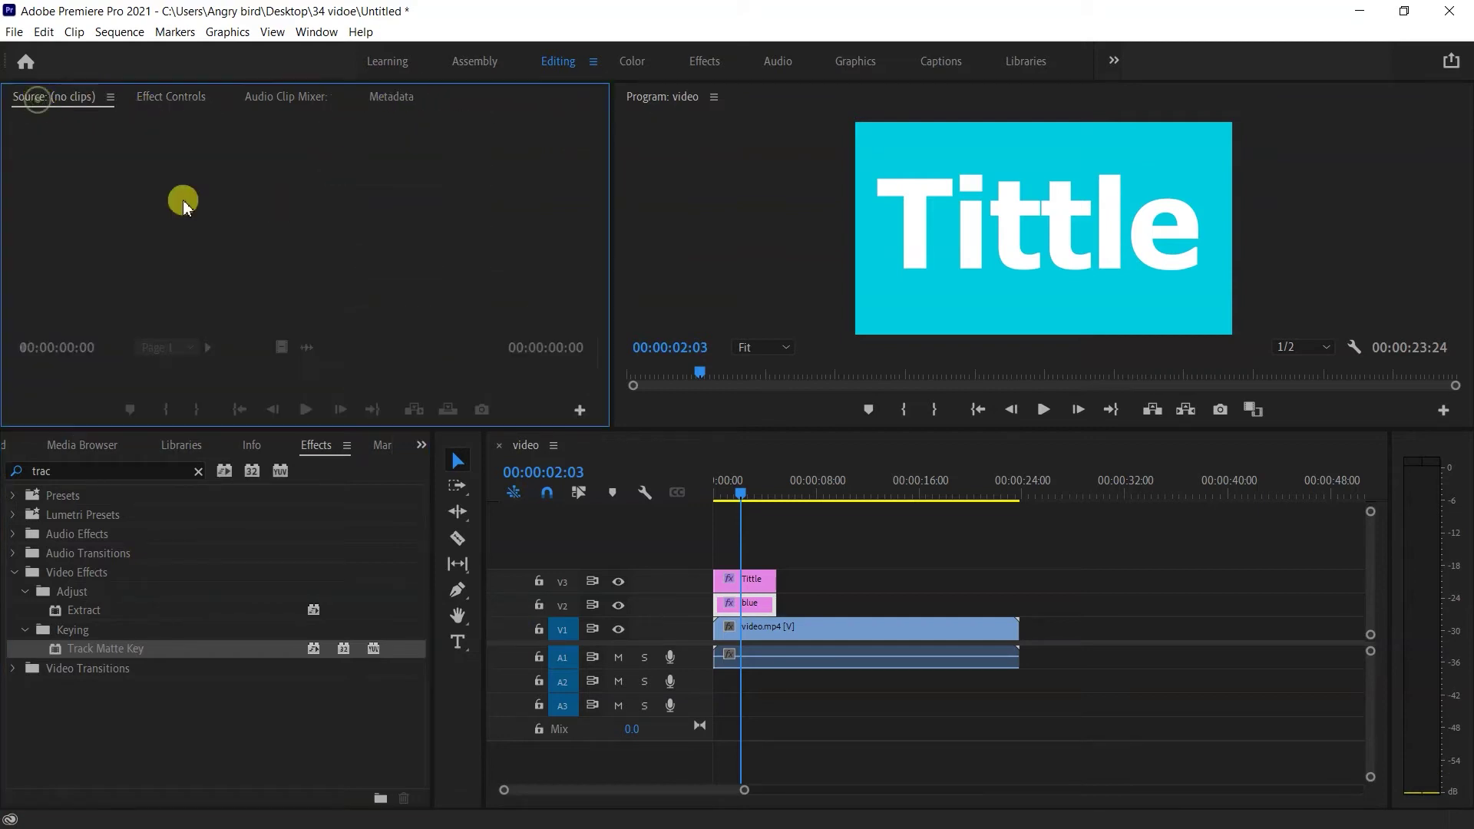
left_click(170, 99)
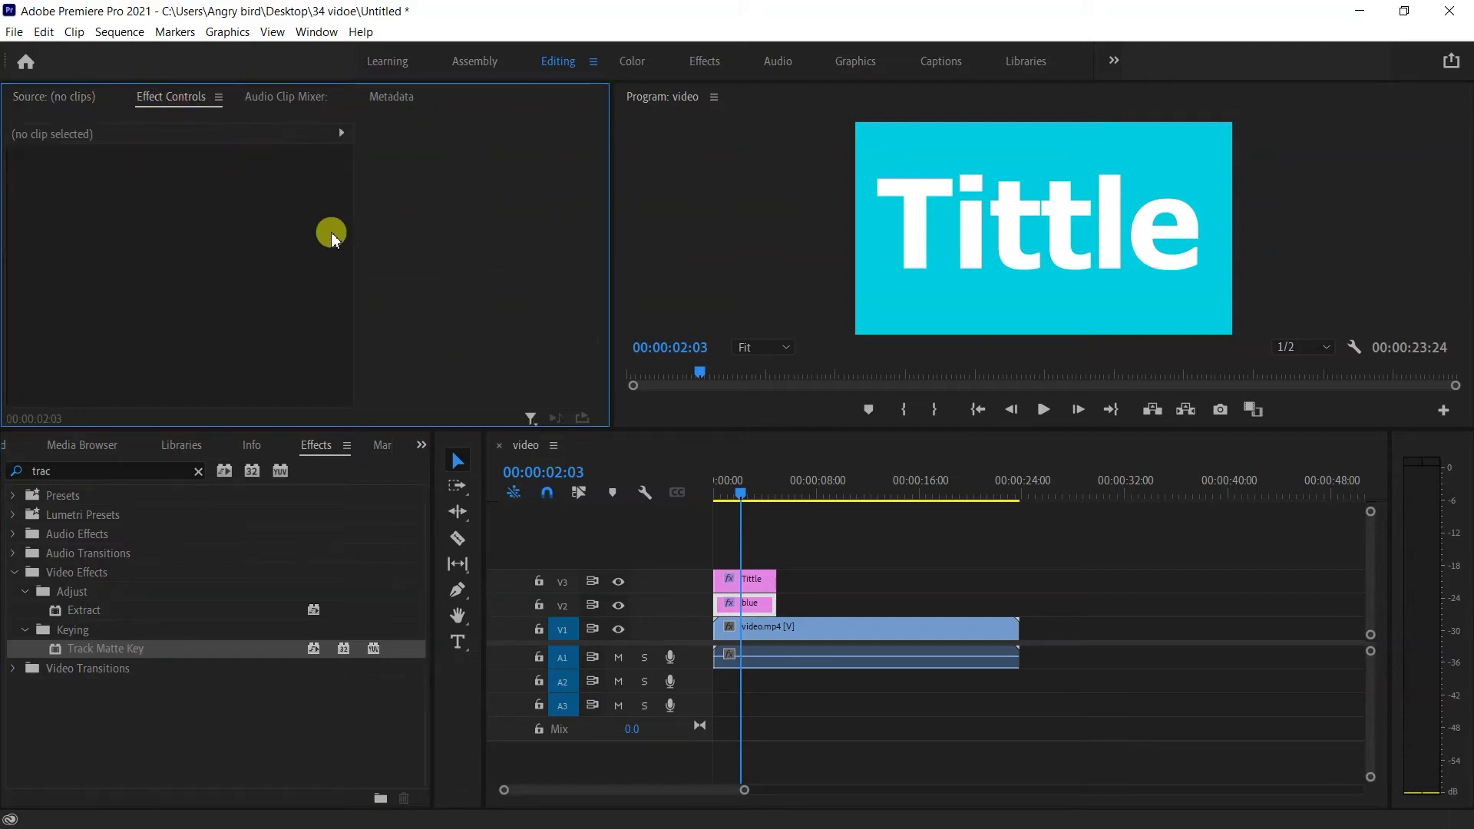
Step: Set the Track Matte Key's matte to Video 3 with Reverse checked
left_click(755, 608)
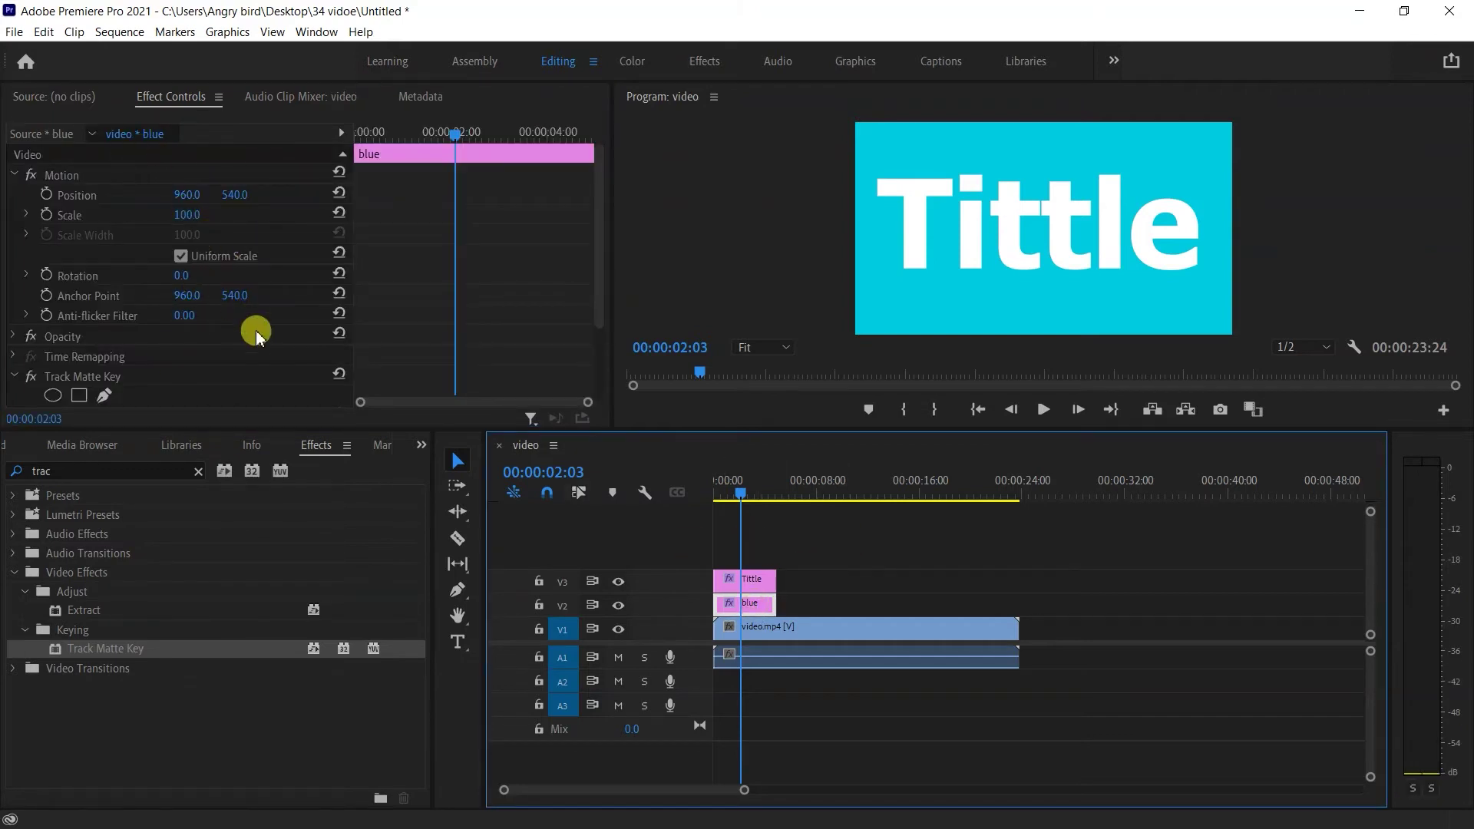
scroll(150, 273, "down", 4)
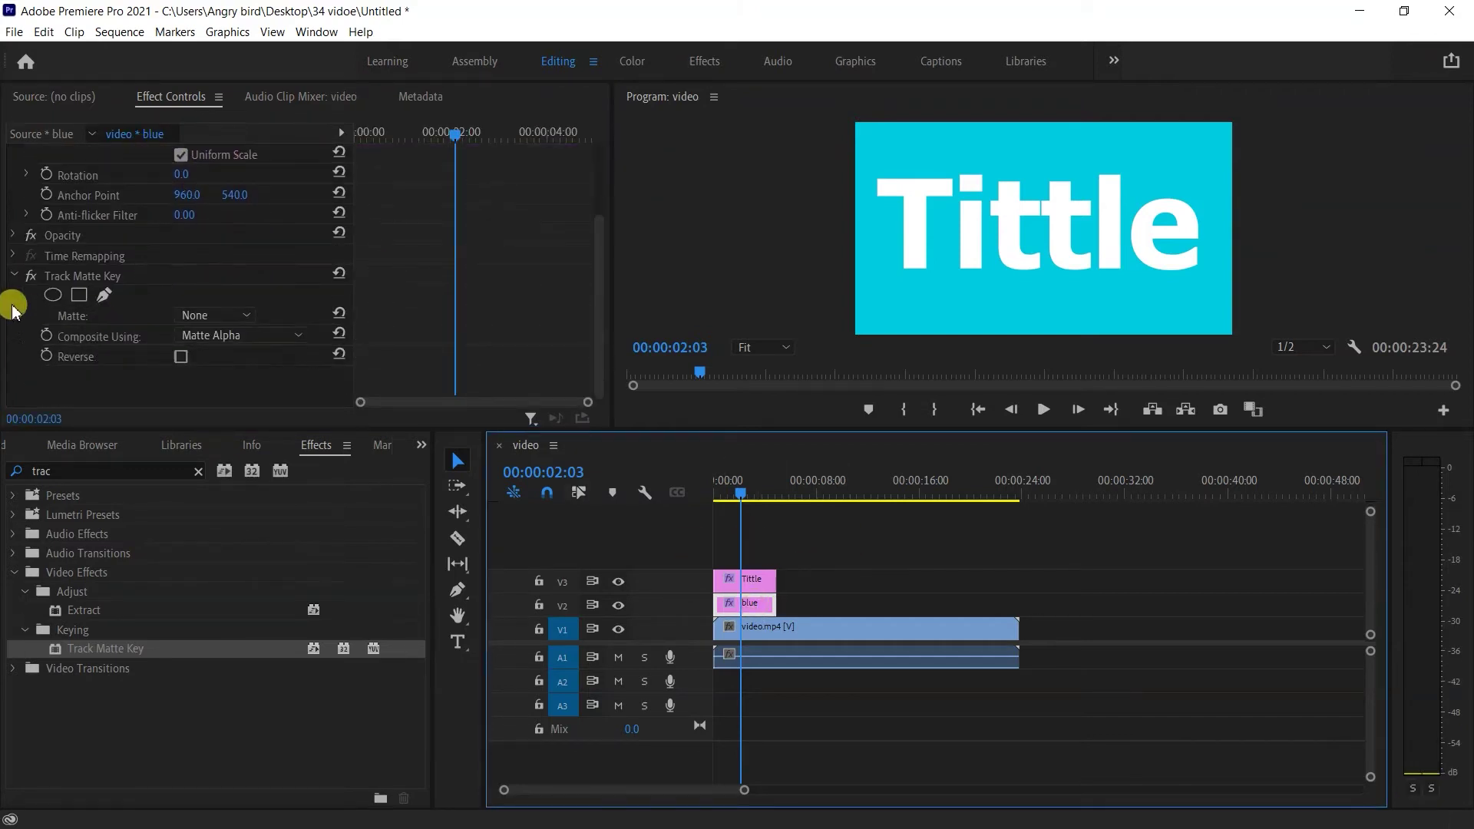
left_click(111, 280)
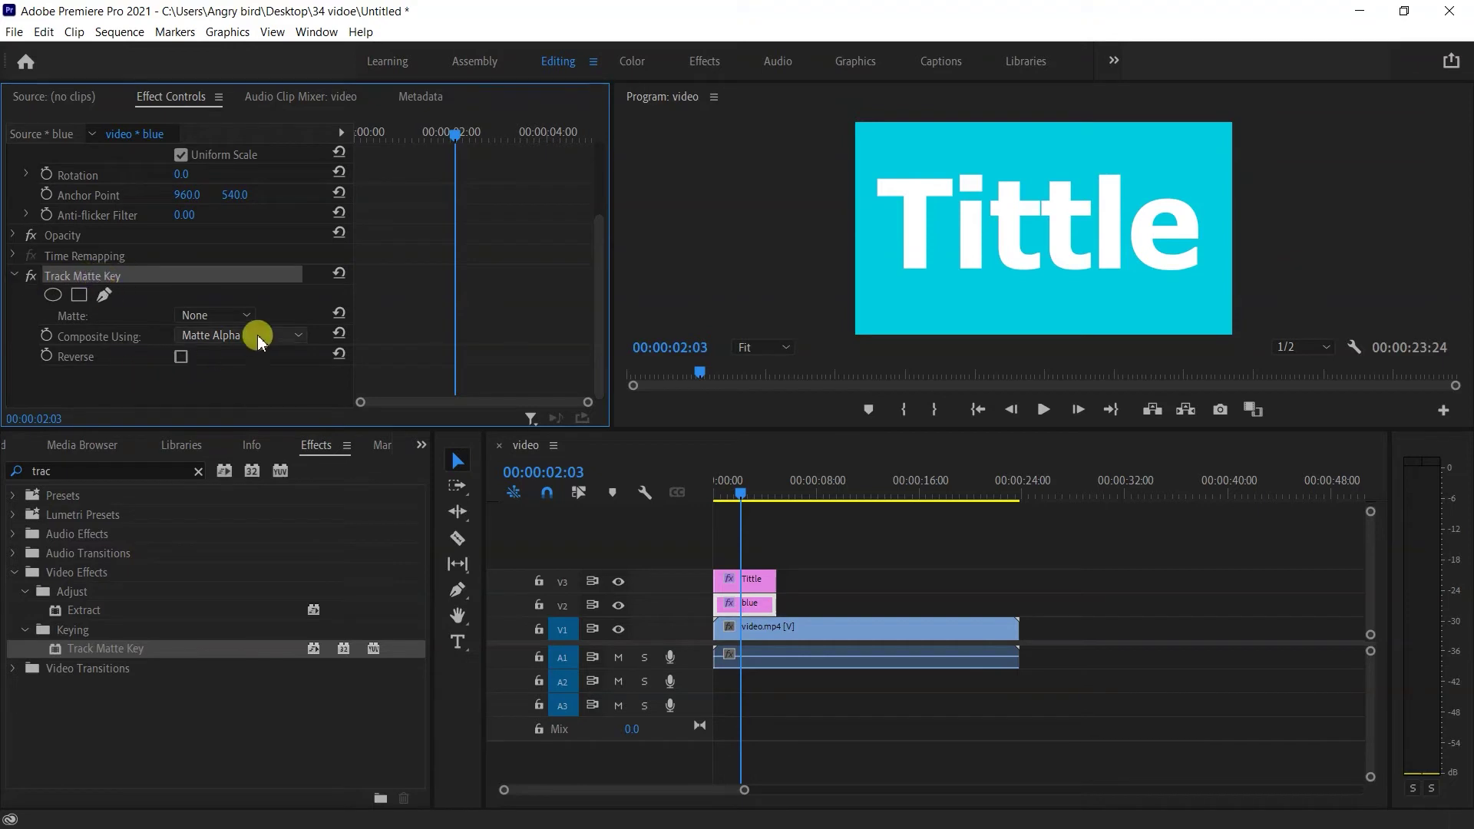
left_click(201, 316)
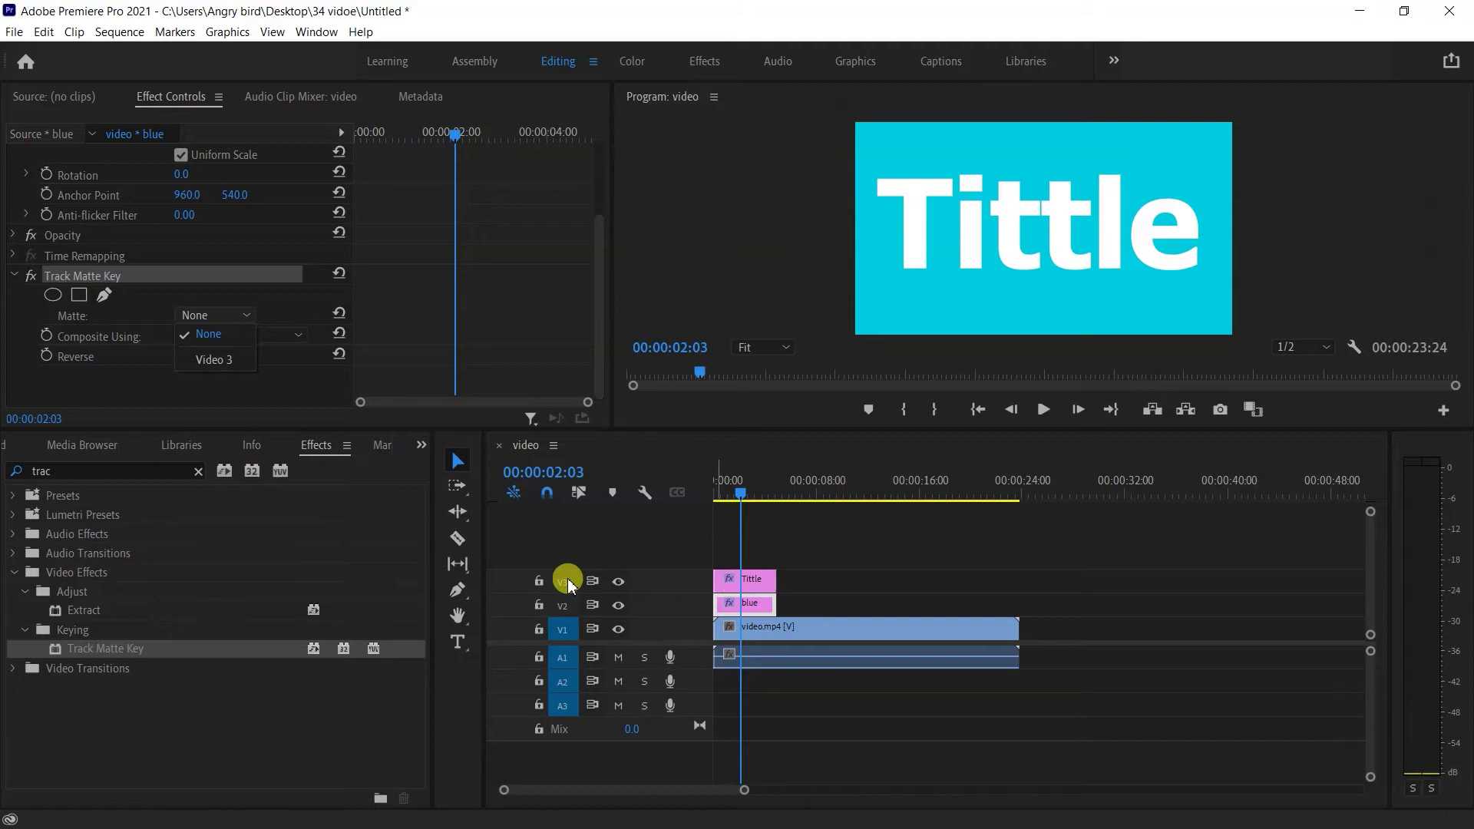
left_click(225, 360)
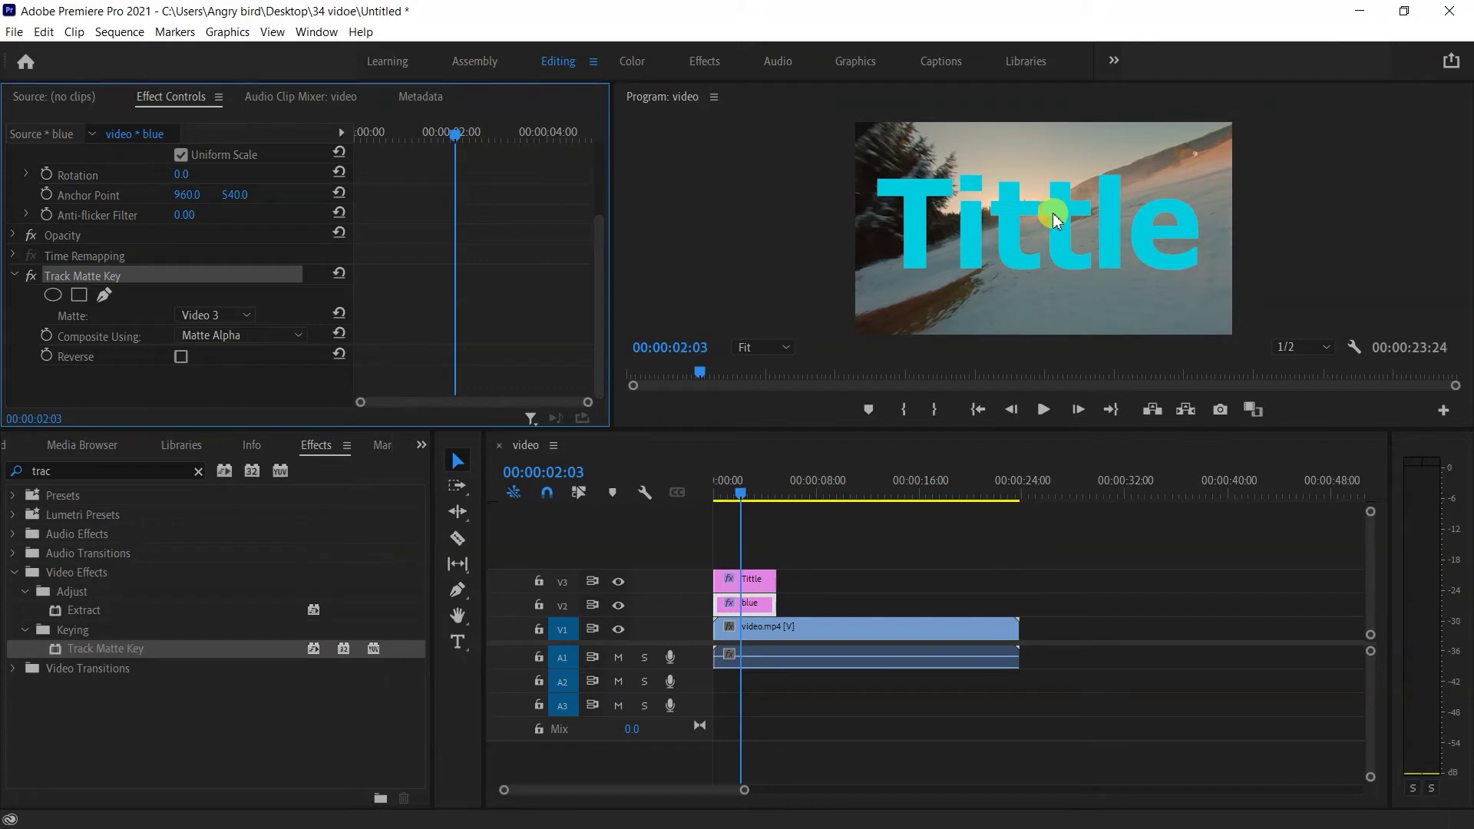
left_click(181, 358)
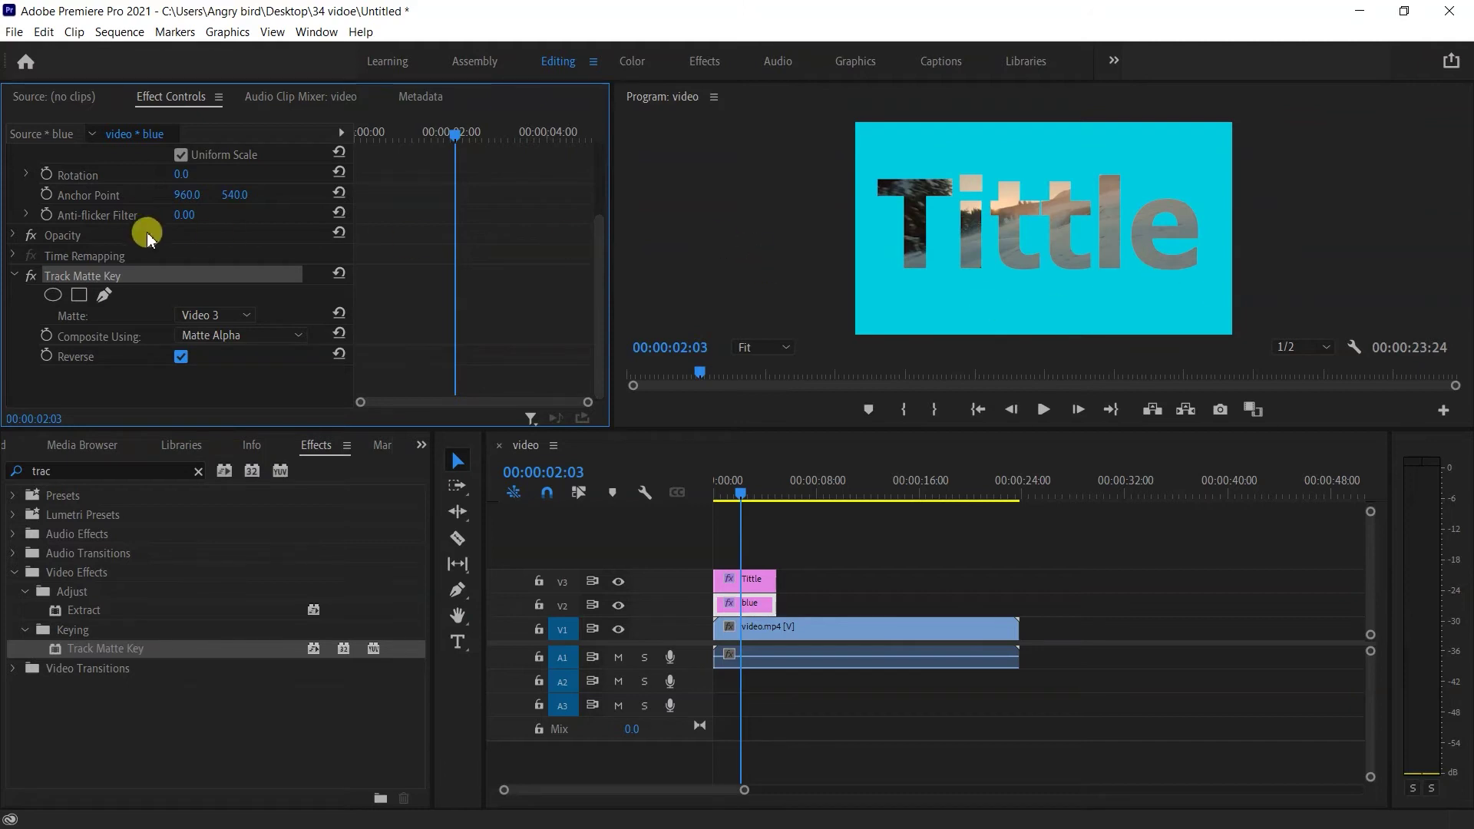
Step: Set the blue matte's blend mode to Lighten and its opacity to 67%
left_click(13, 236)
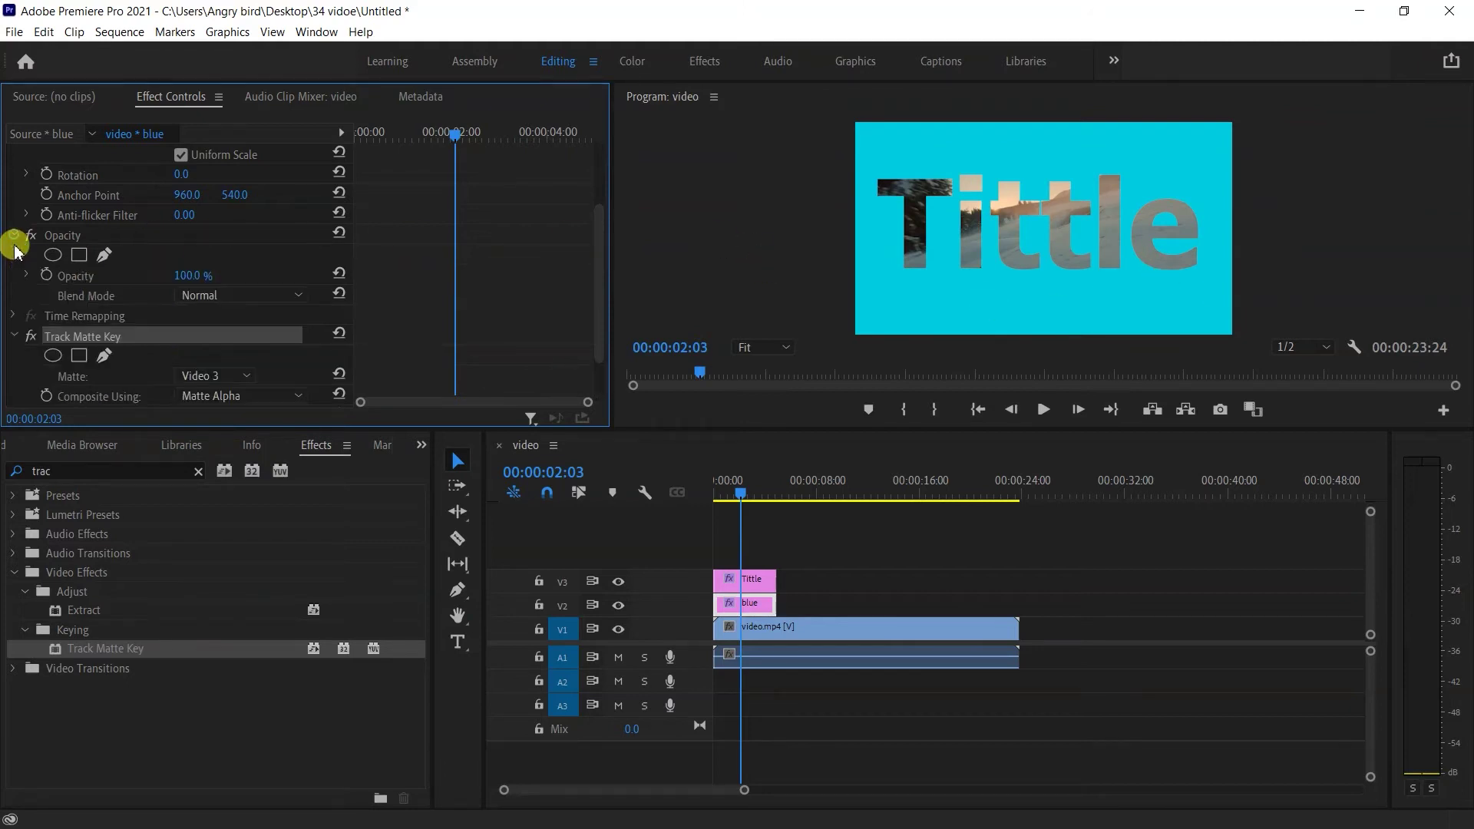
left_click(236, 296)
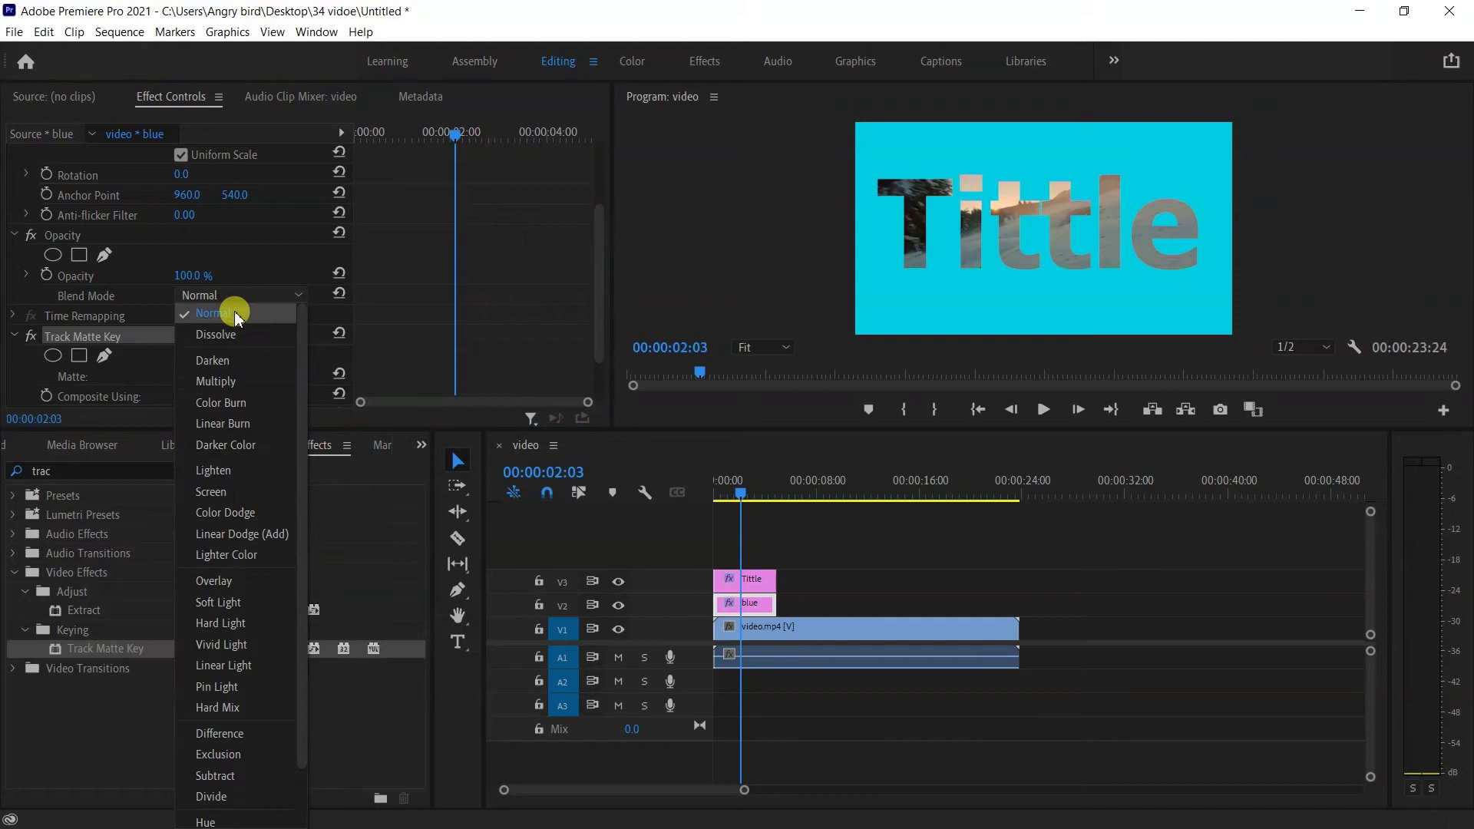
left_click(244, 499)
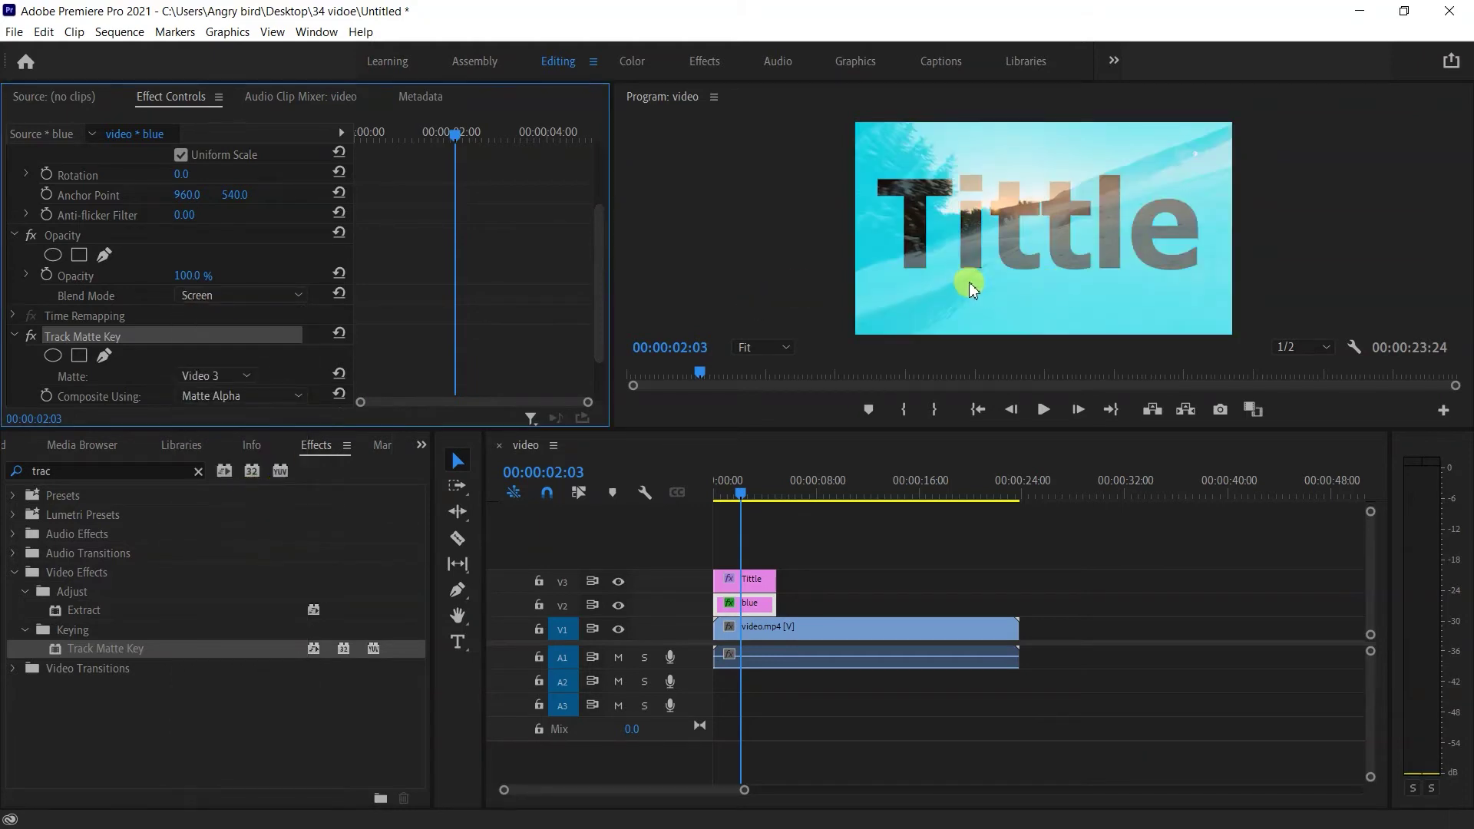
left_click(235, 296)
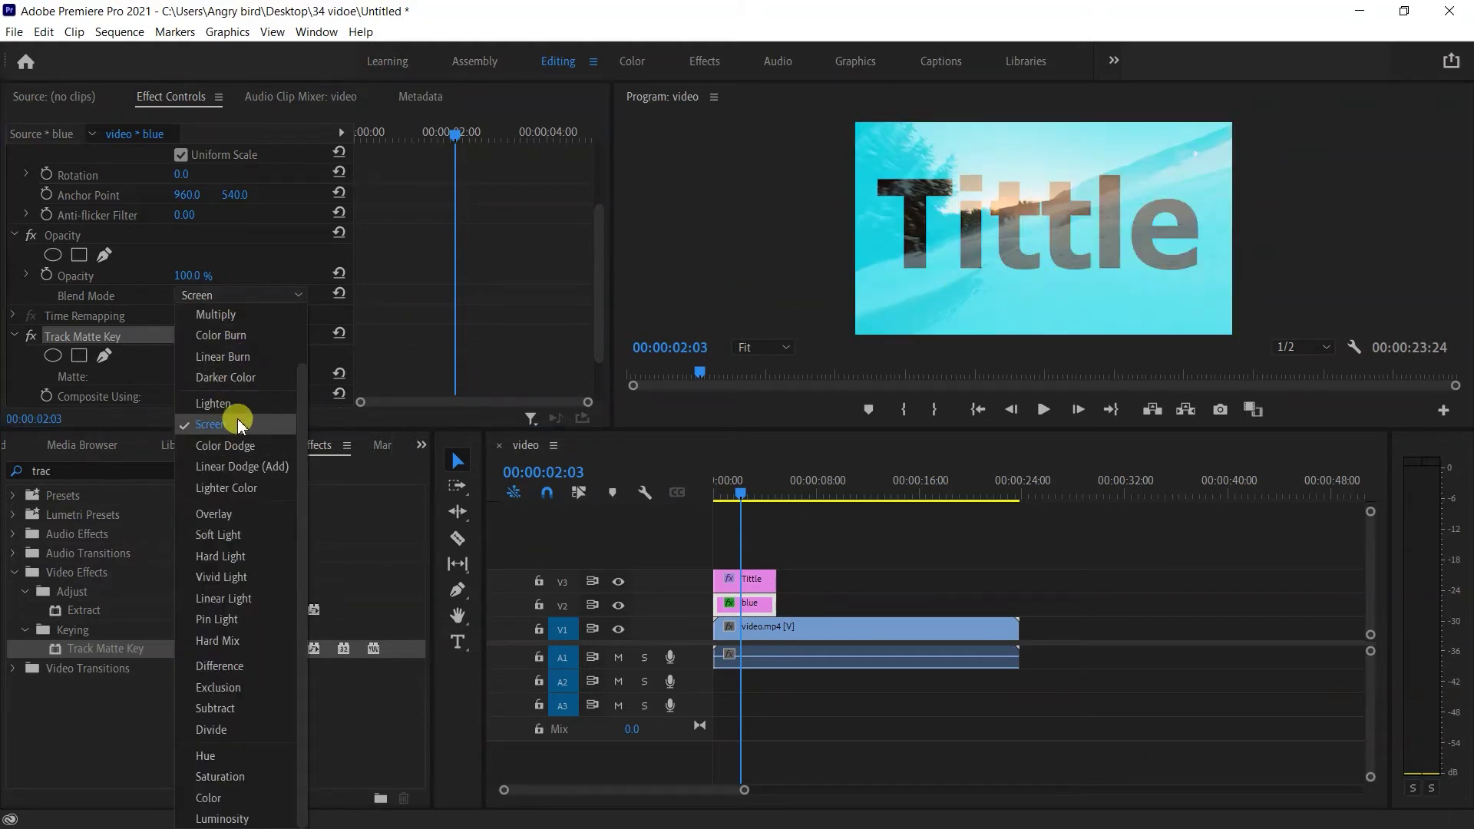
left_click(238, 417)
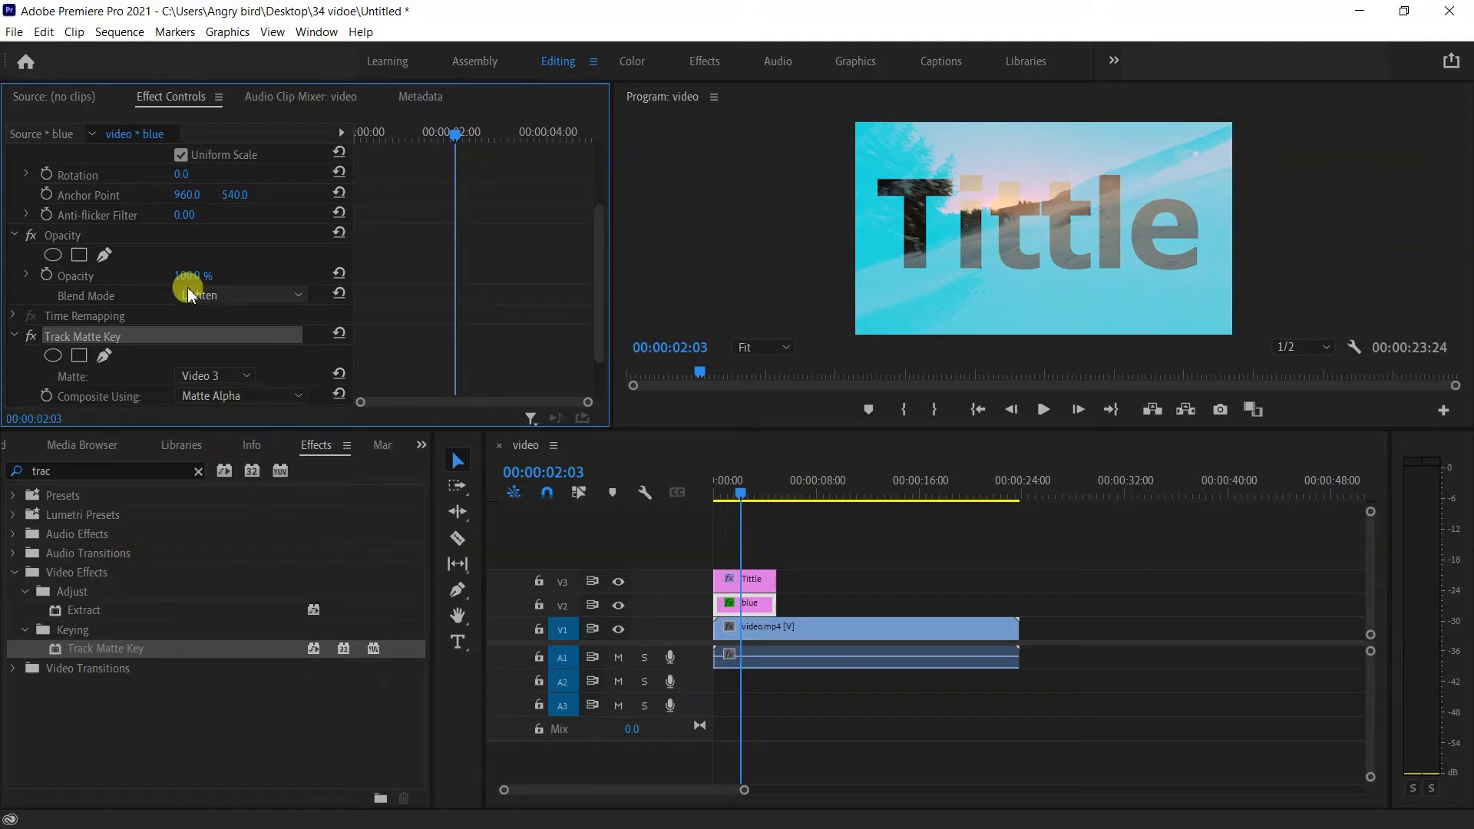
left_click_drag(187, 275, 158, 275)
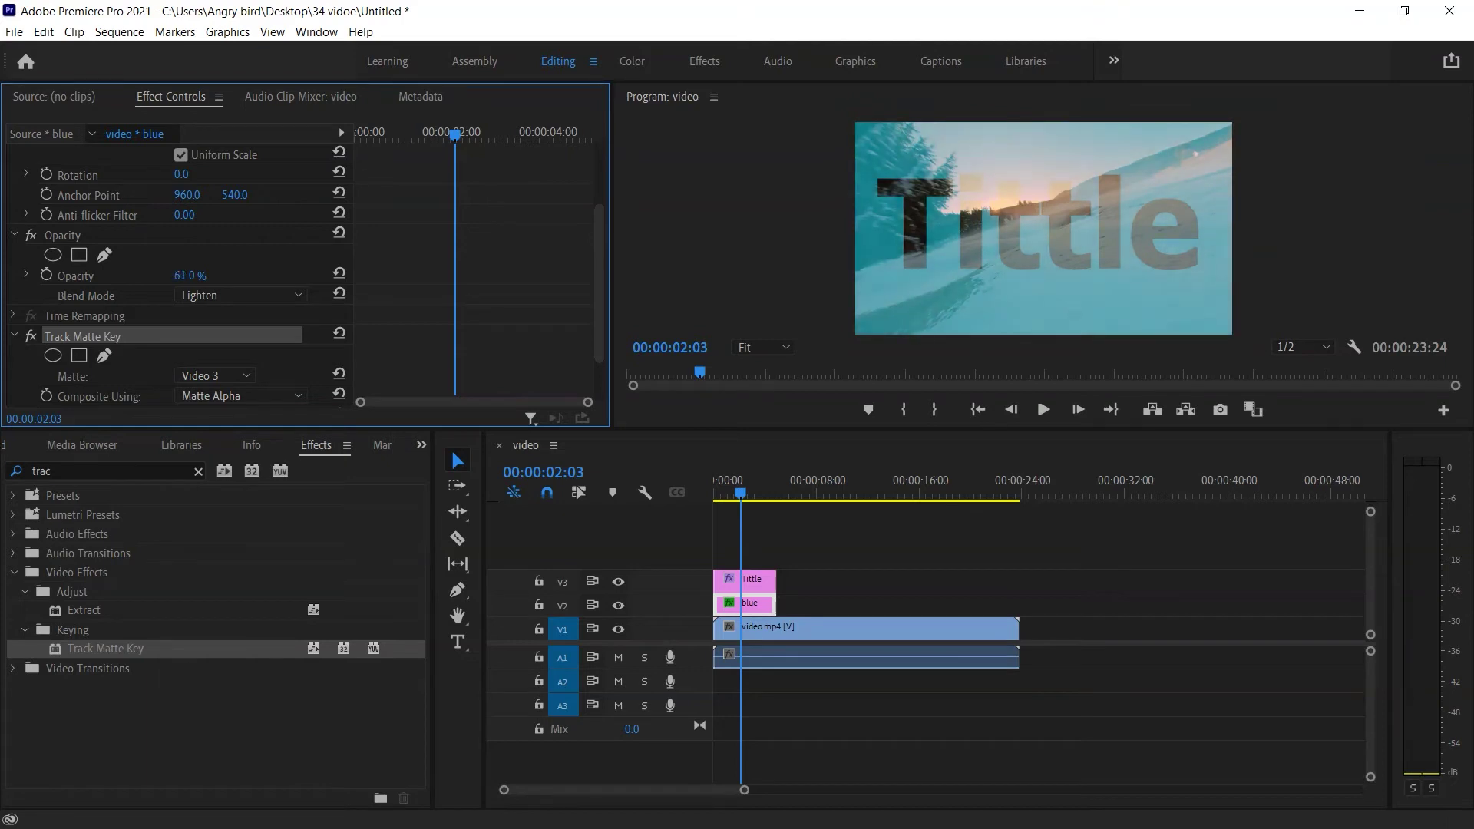
Step: Preview the sequence from the start and shorten the Tittle title clip
left_click_drag(738, 485, 716, 486)
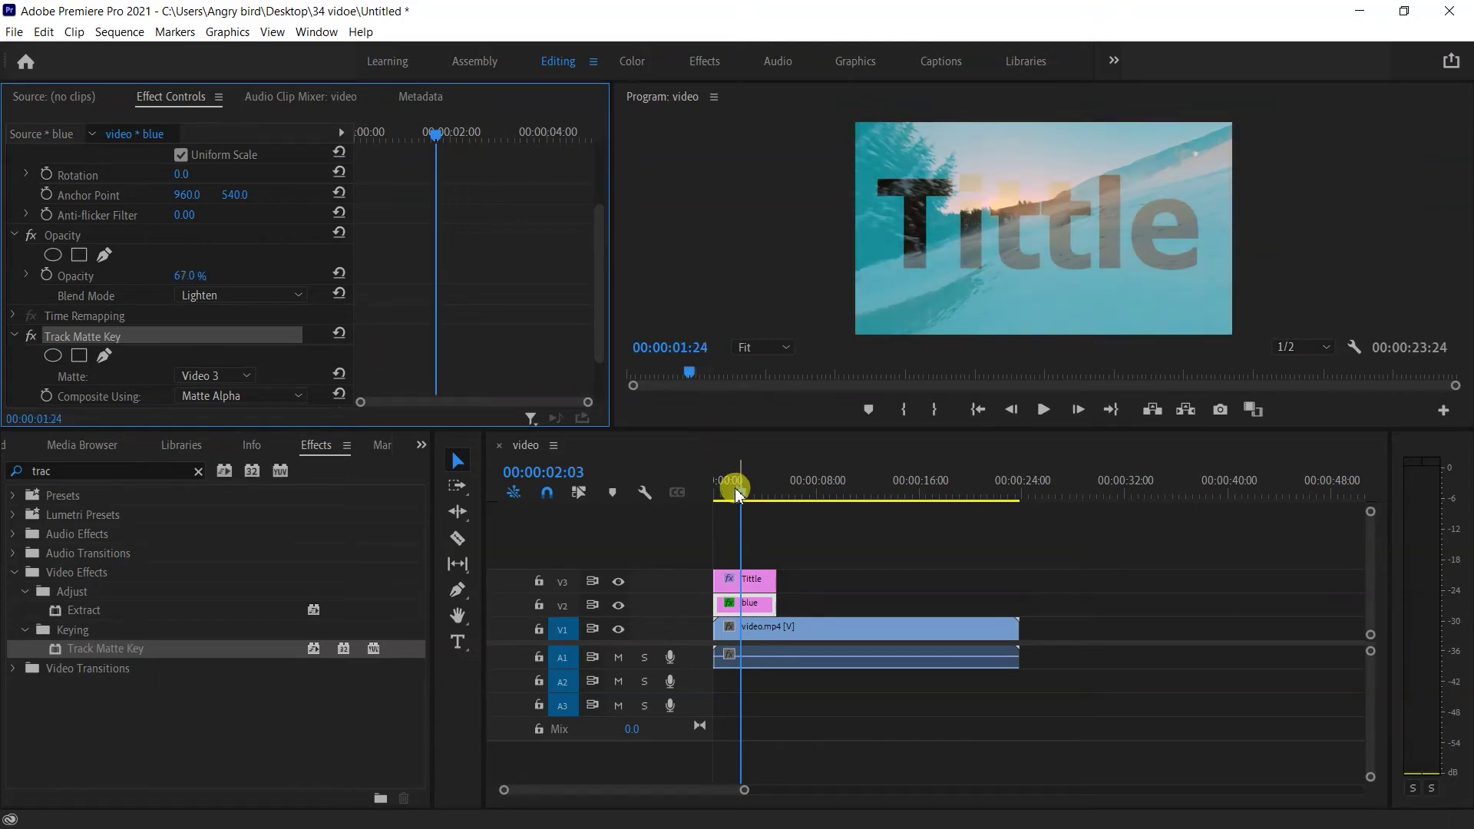
key("space")
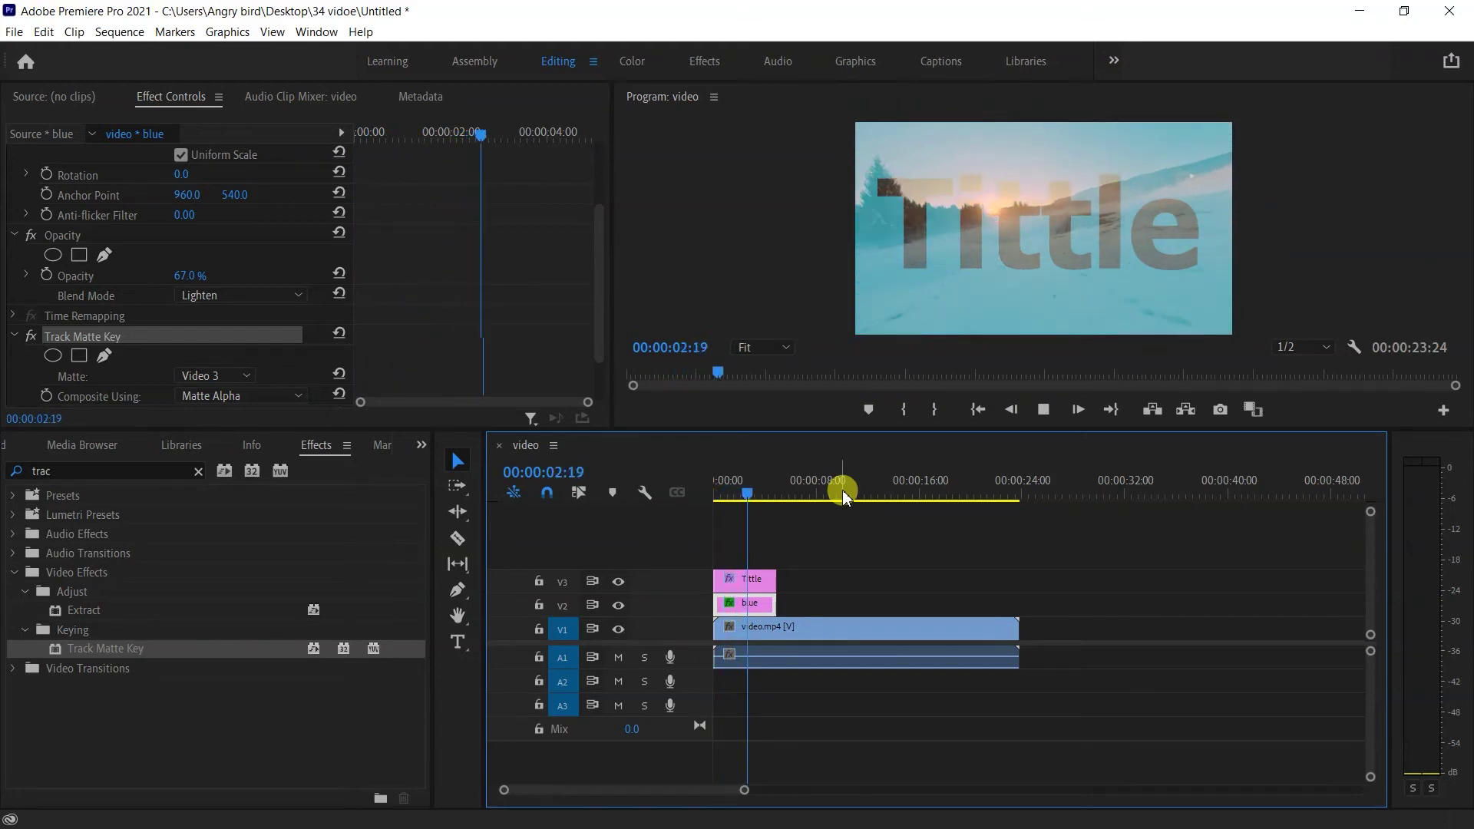
key("space")
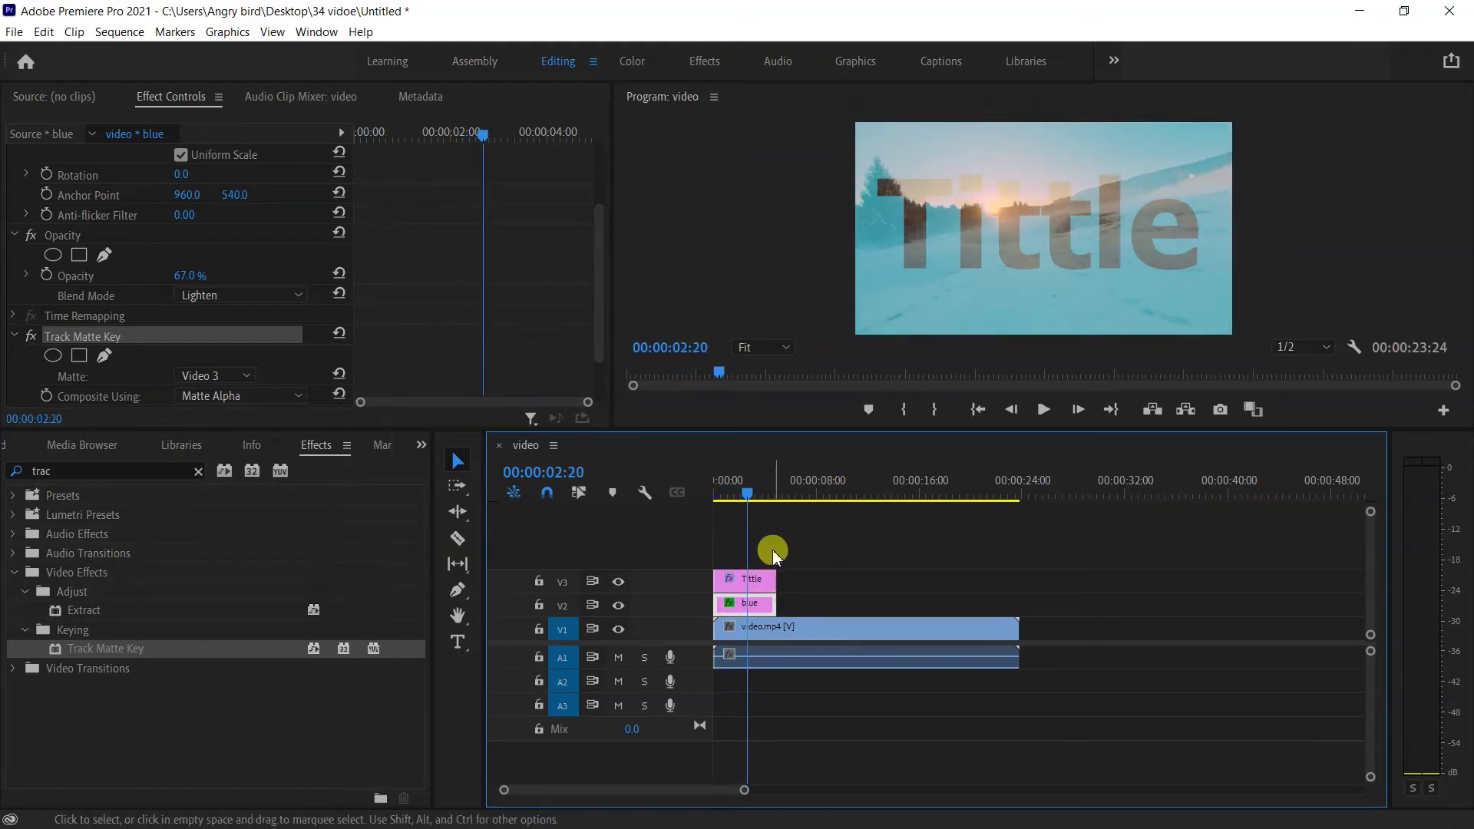
left_click_drag(775, 582, 743, 582)
Step: Duplicate the Tittle title clip on V3 directly after the original
left_click(733, 588)
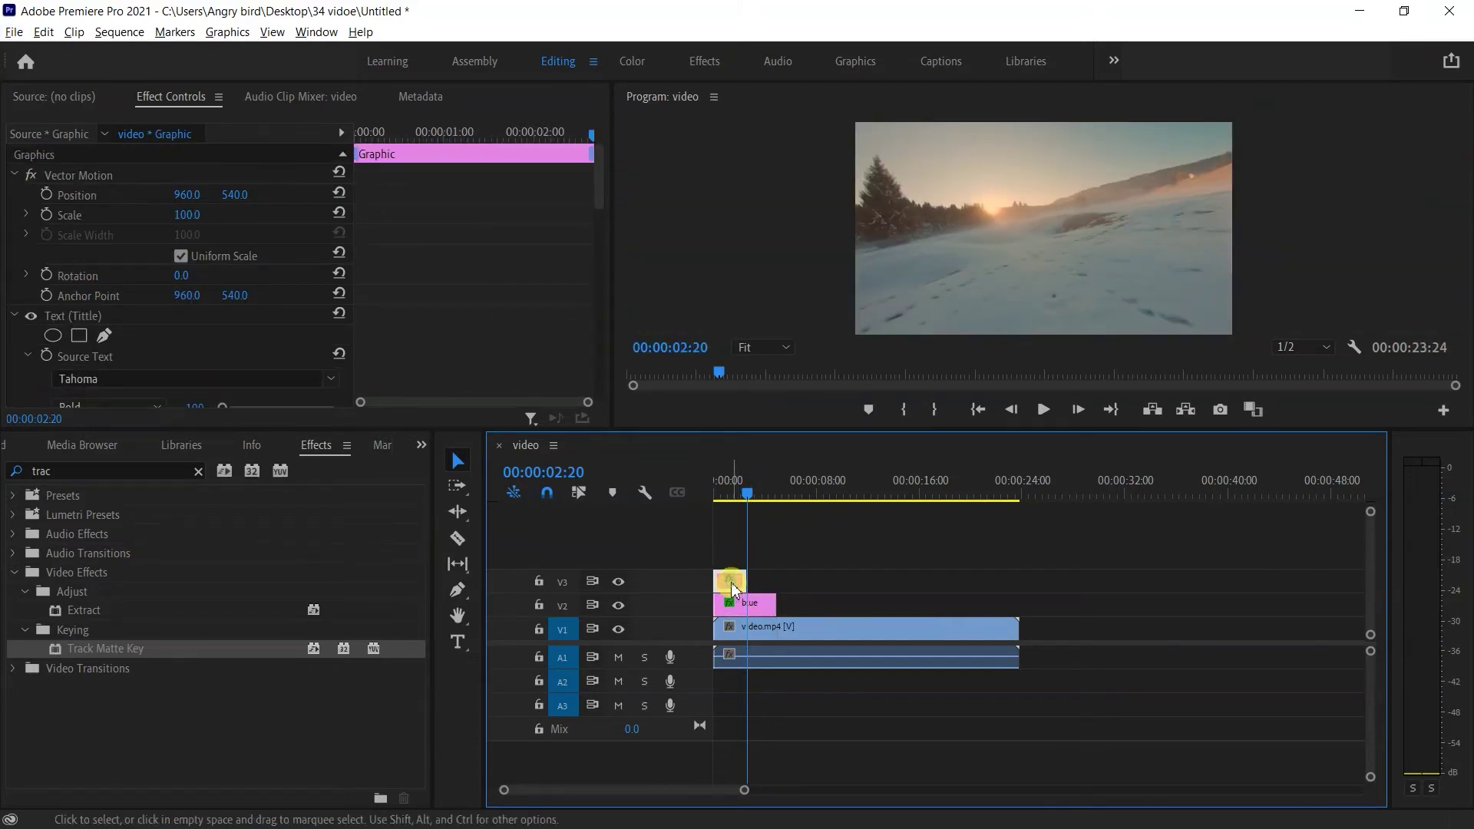
left_click_drag(734, 588, 766, 584)
left_click(765, 494)
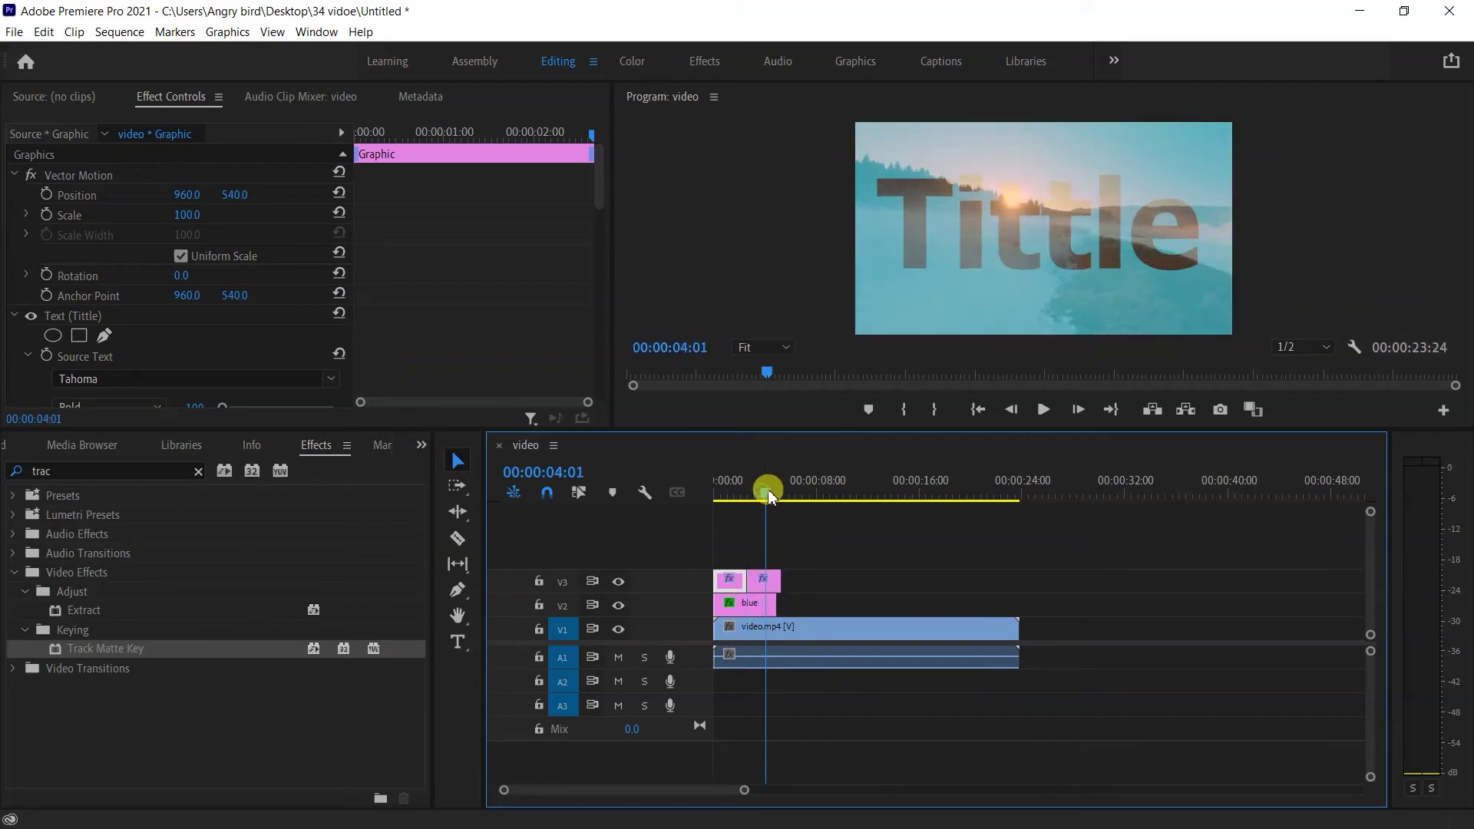
left_click(757, 584)
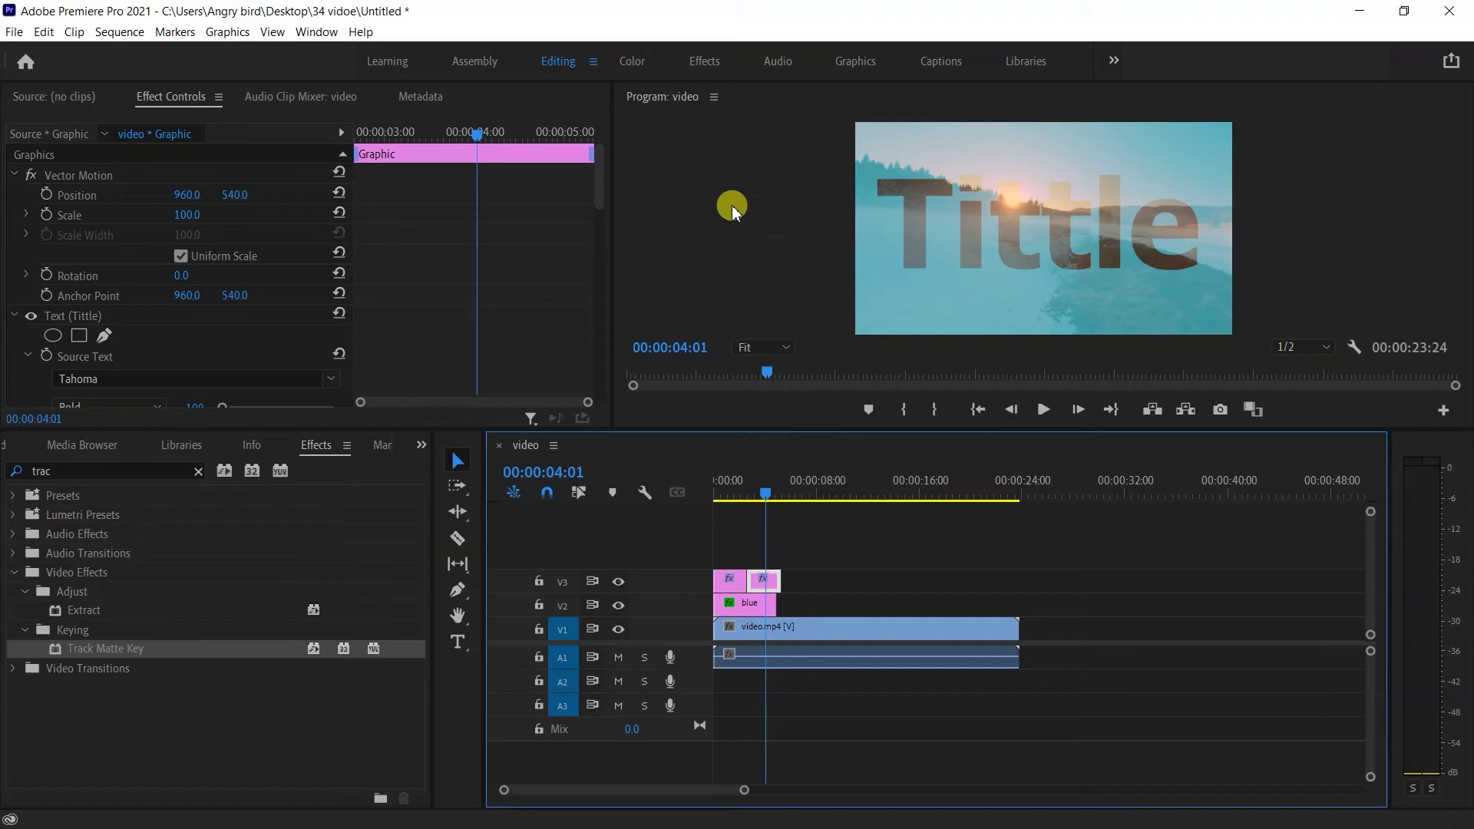
Step: Change the copy's text to COLOR and shrink it to fit the frame
double_click(1062, 201)
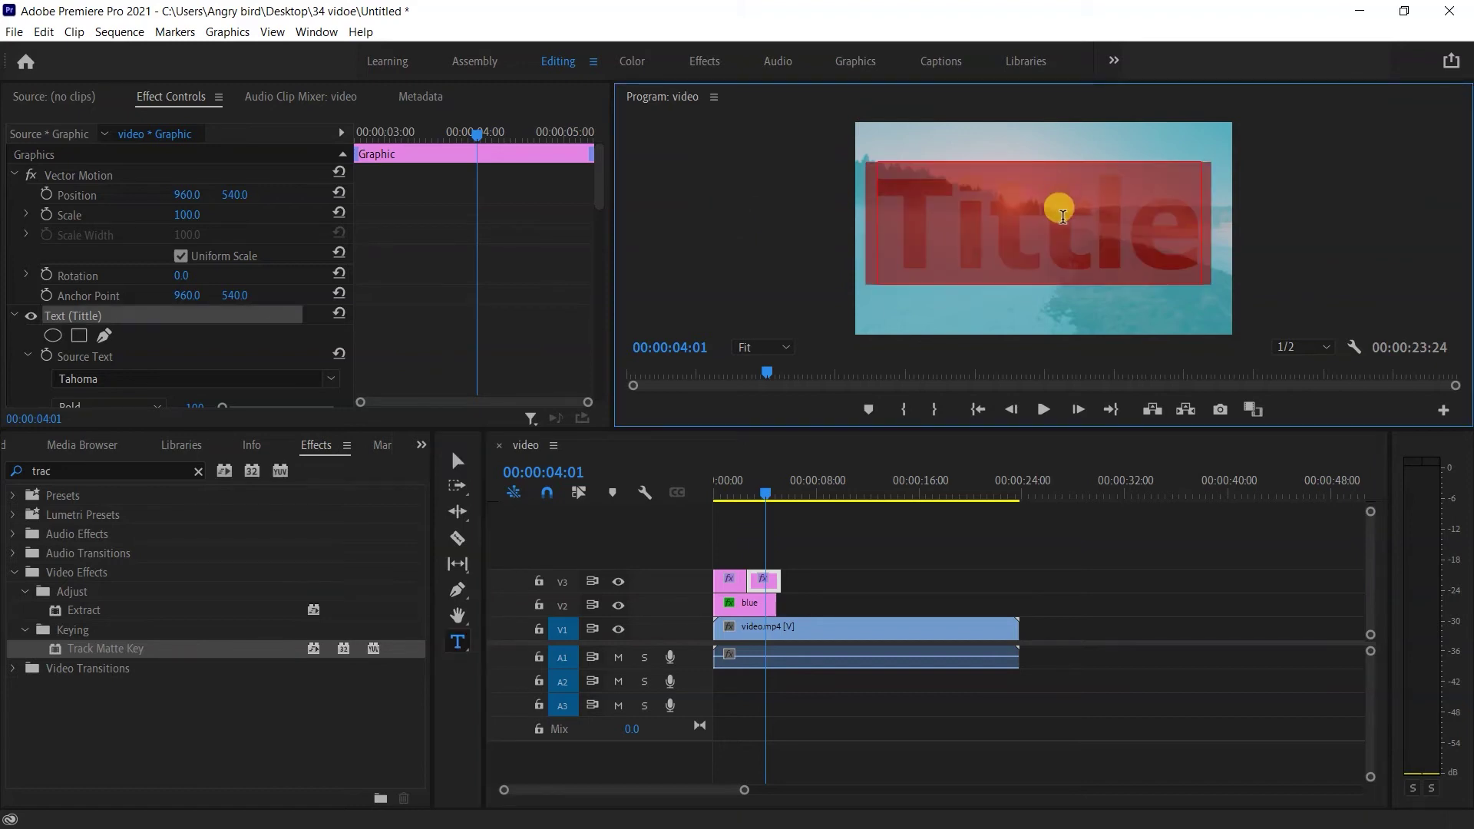
key("BackSpace")
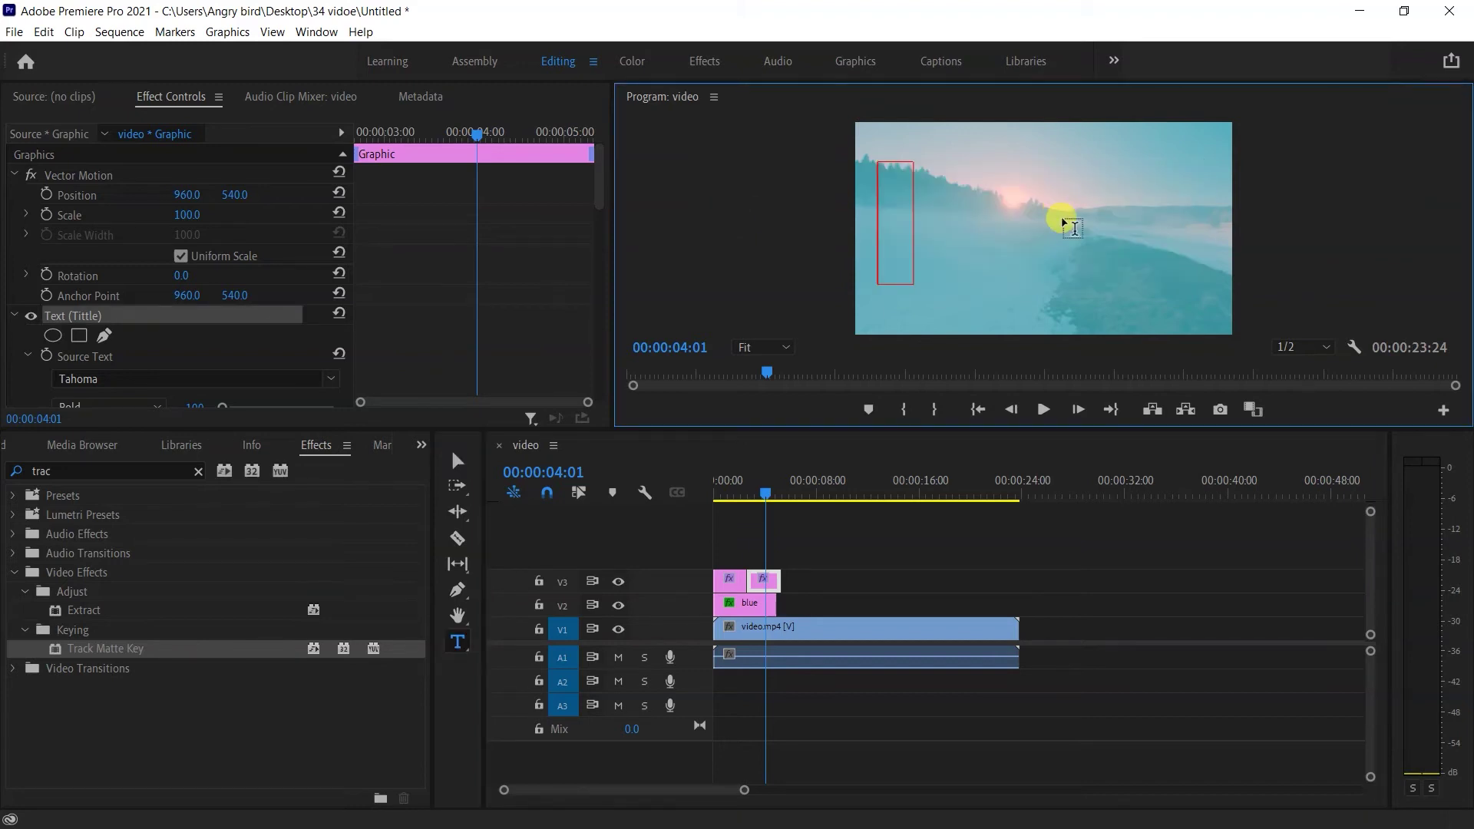
type("C")
key("BackSpace")
type("COLOR")
key("Escape")
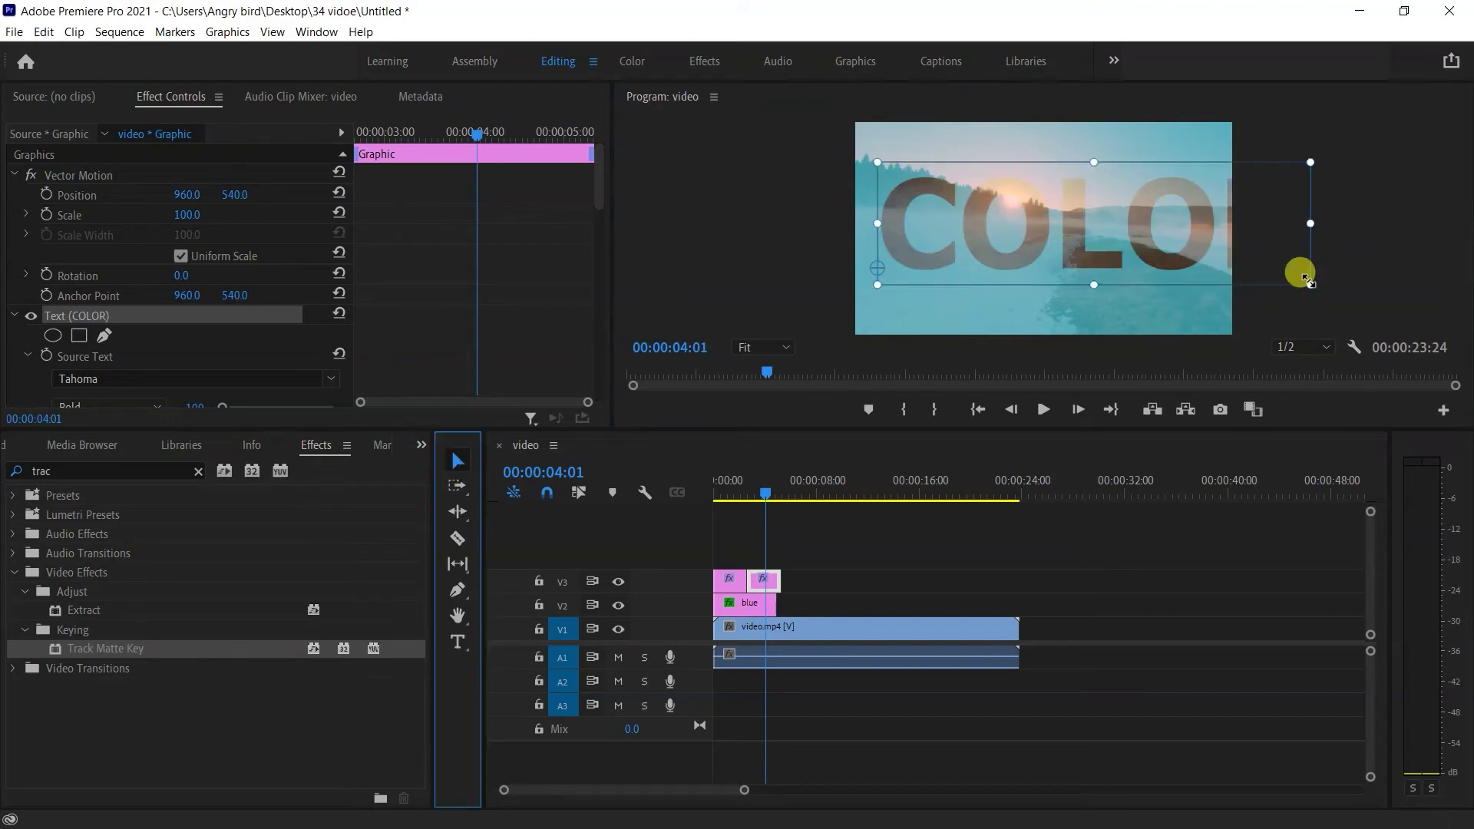
left_click_drag(1306, 278, 1186, 254)
left_click_drag(737, 482, 607, 513)
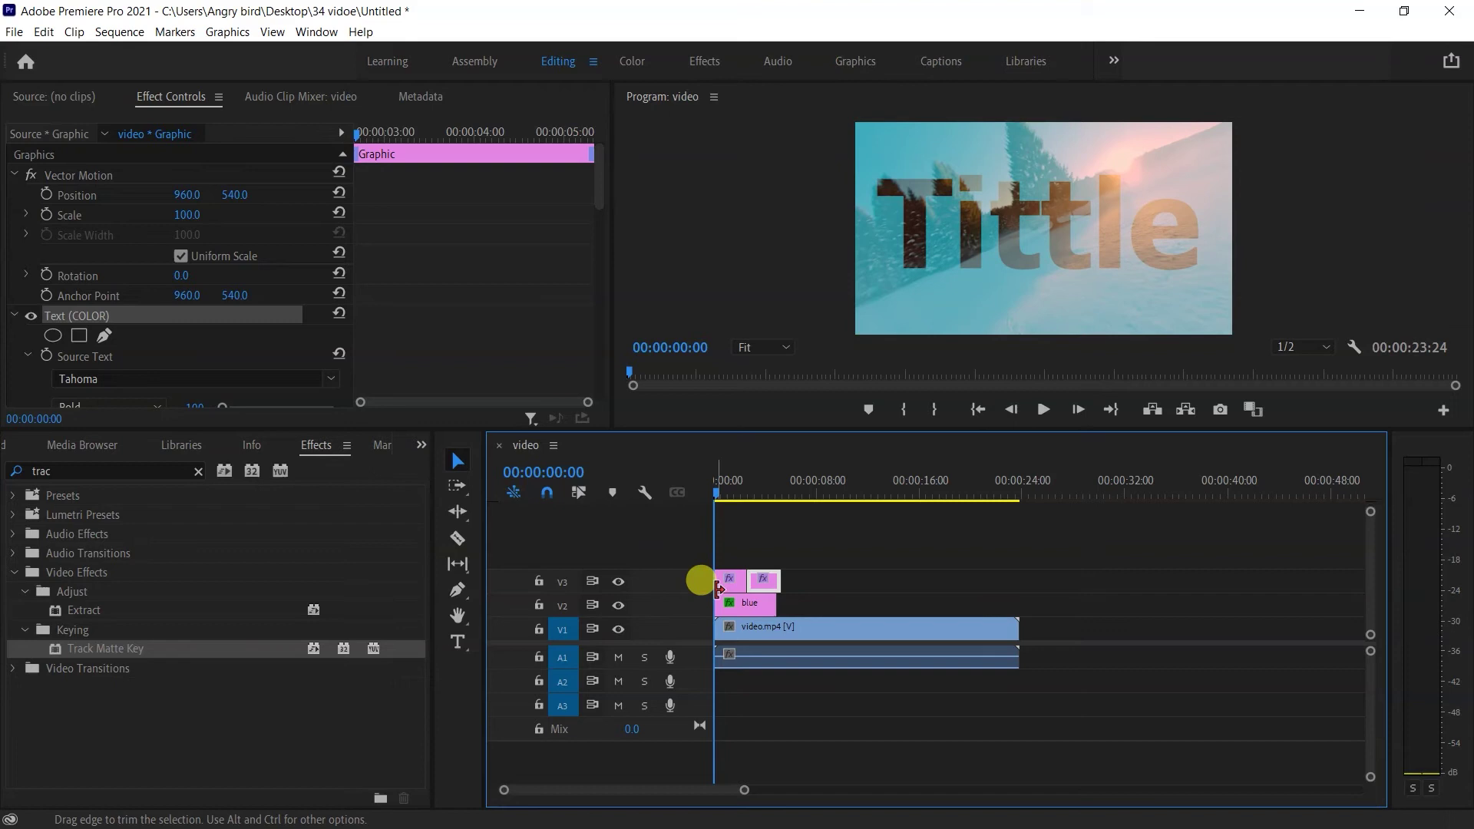
Step: Preview both titles, then duplicate the blue matte right after the original on V2
key("space")
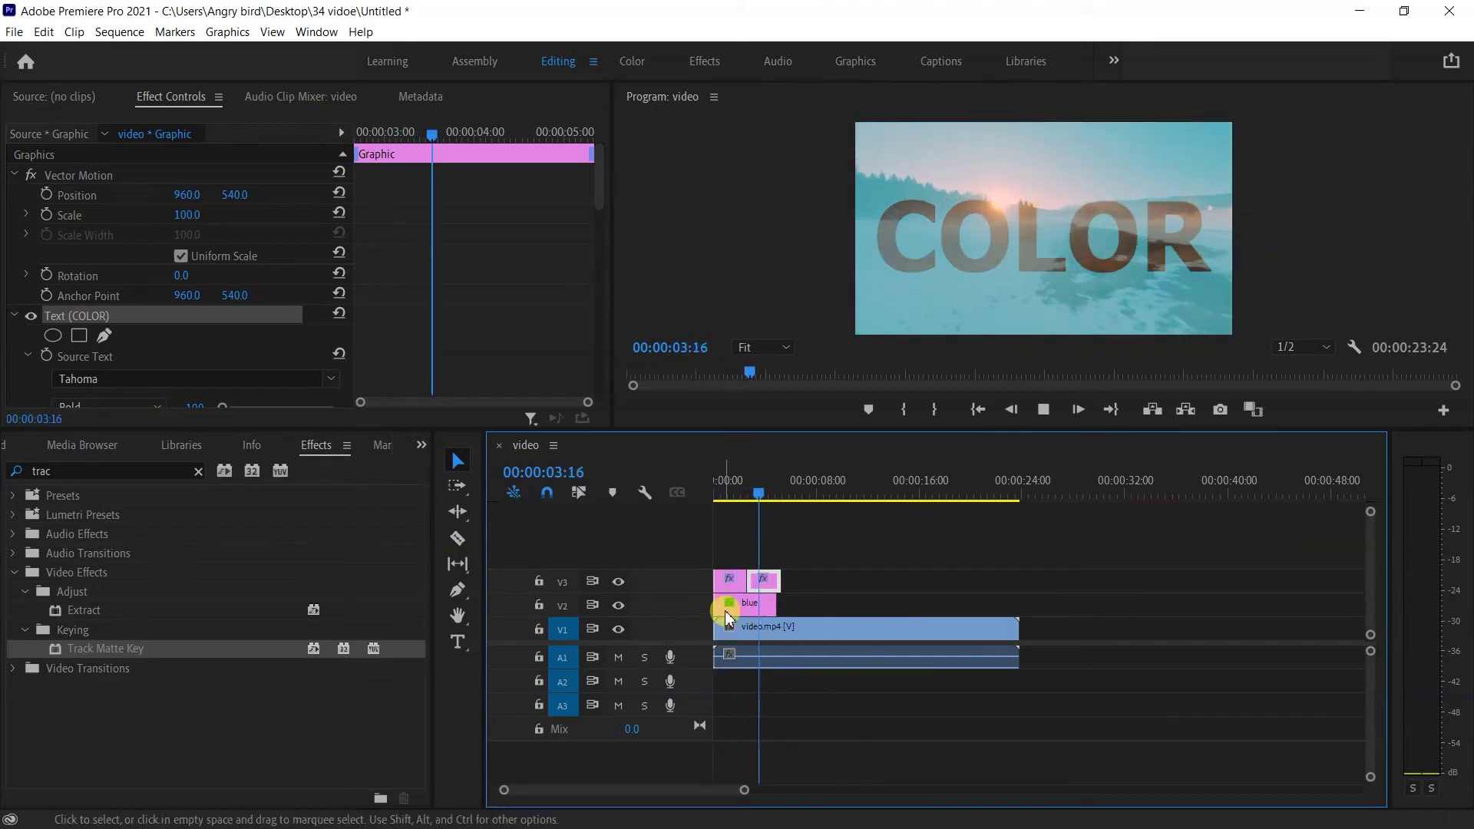
key("space")
key("equal")
left_click(795, 535)
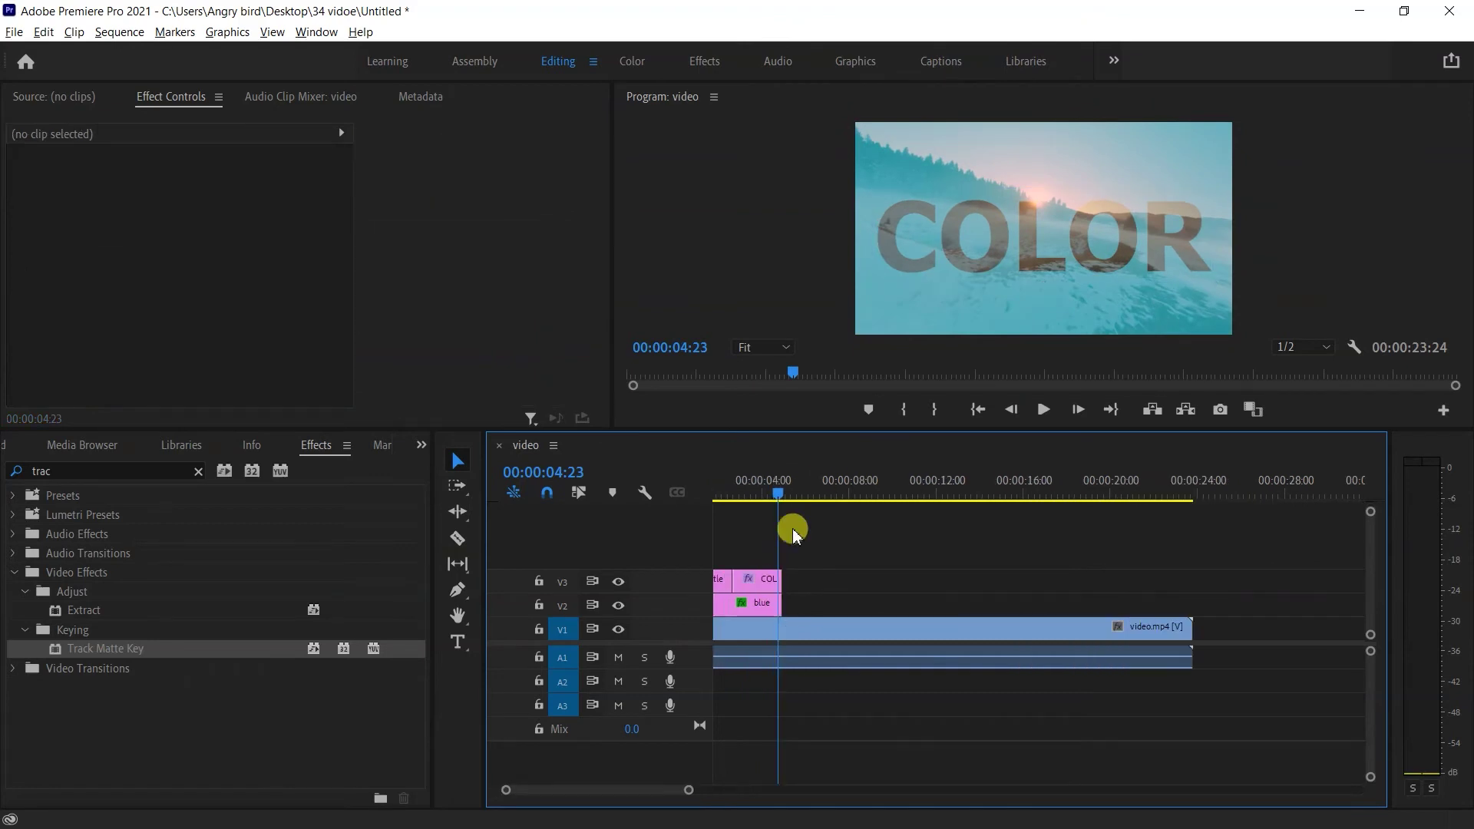
left_click(772, 606)
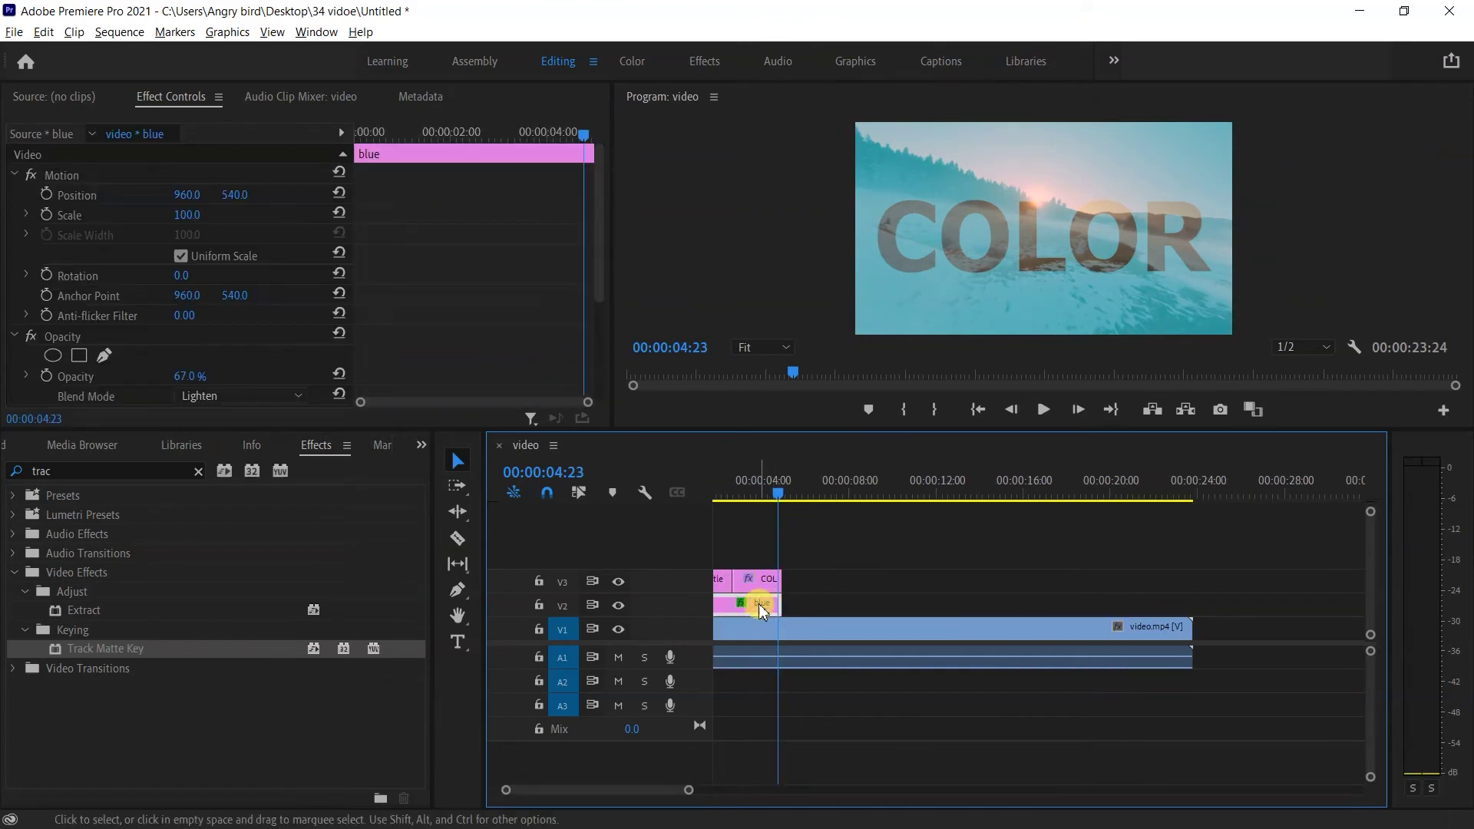
left_click(774, 609)
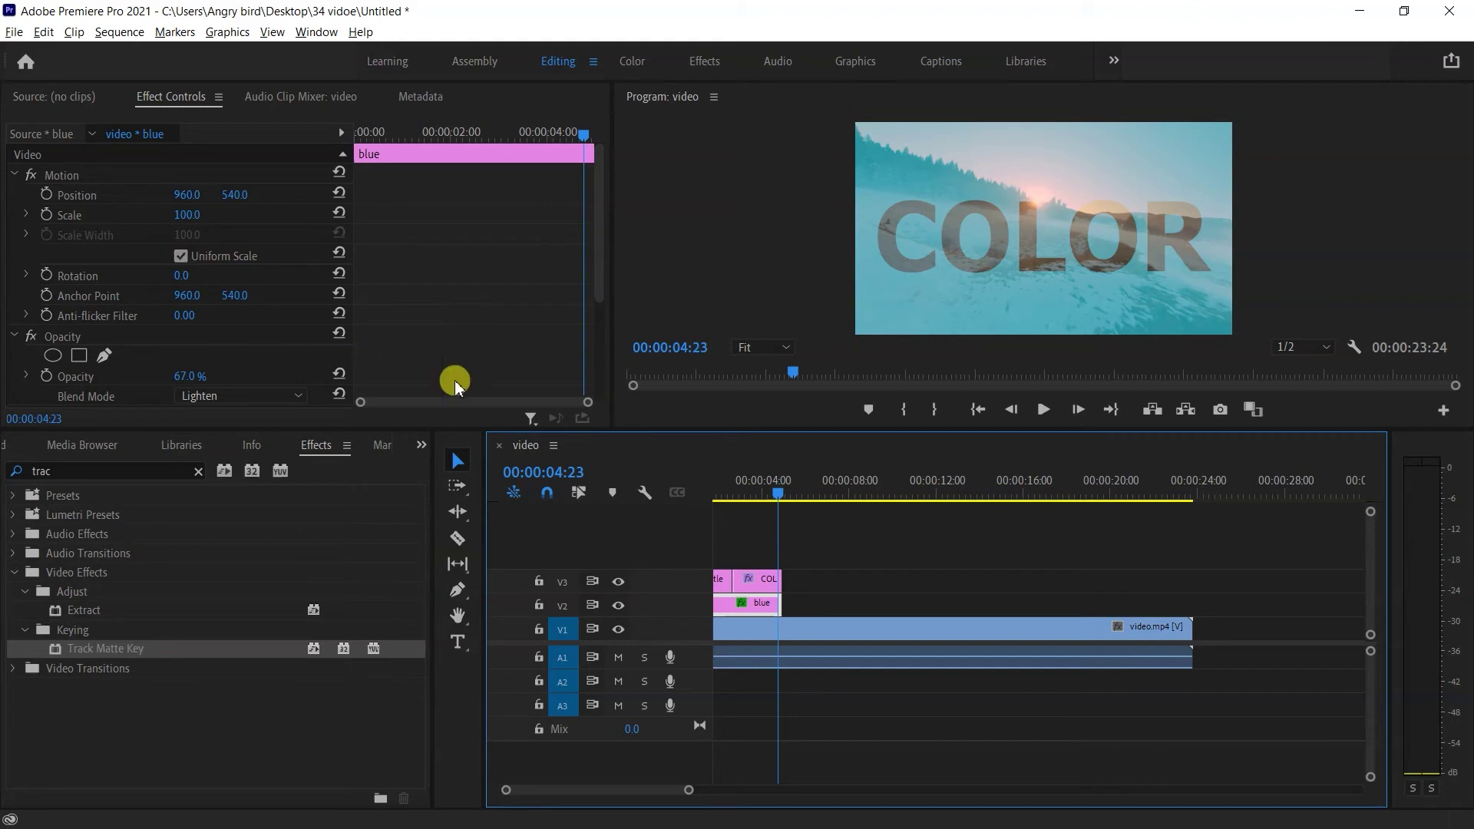
left_click_drag(766, 614, 862, 605)
Step: Duplicate the COL title onto V3 after the COLOR clip, near six seconds
left_click_drag(778, 489, 803, 490)
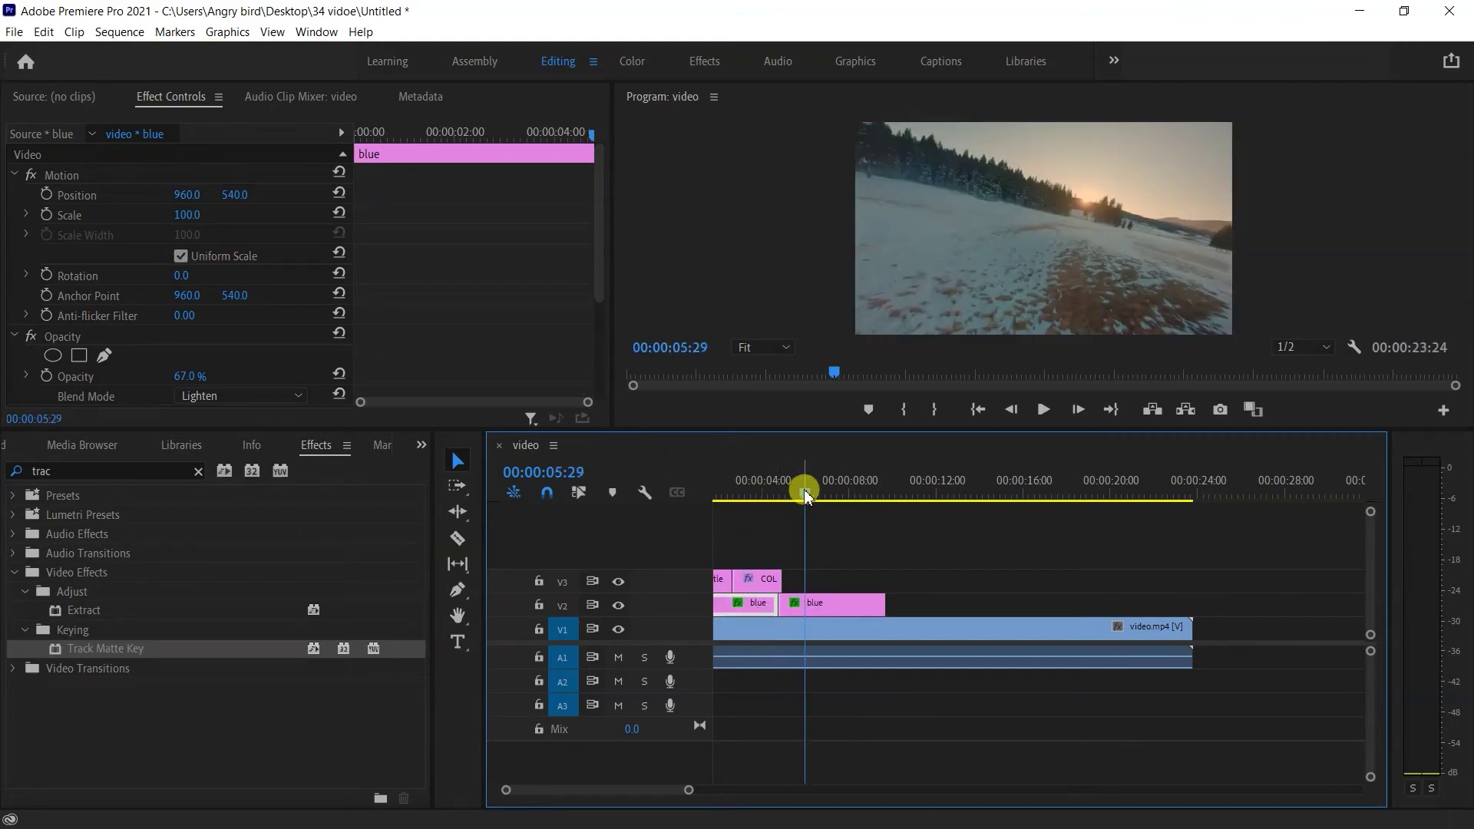
left_click(815, 604)
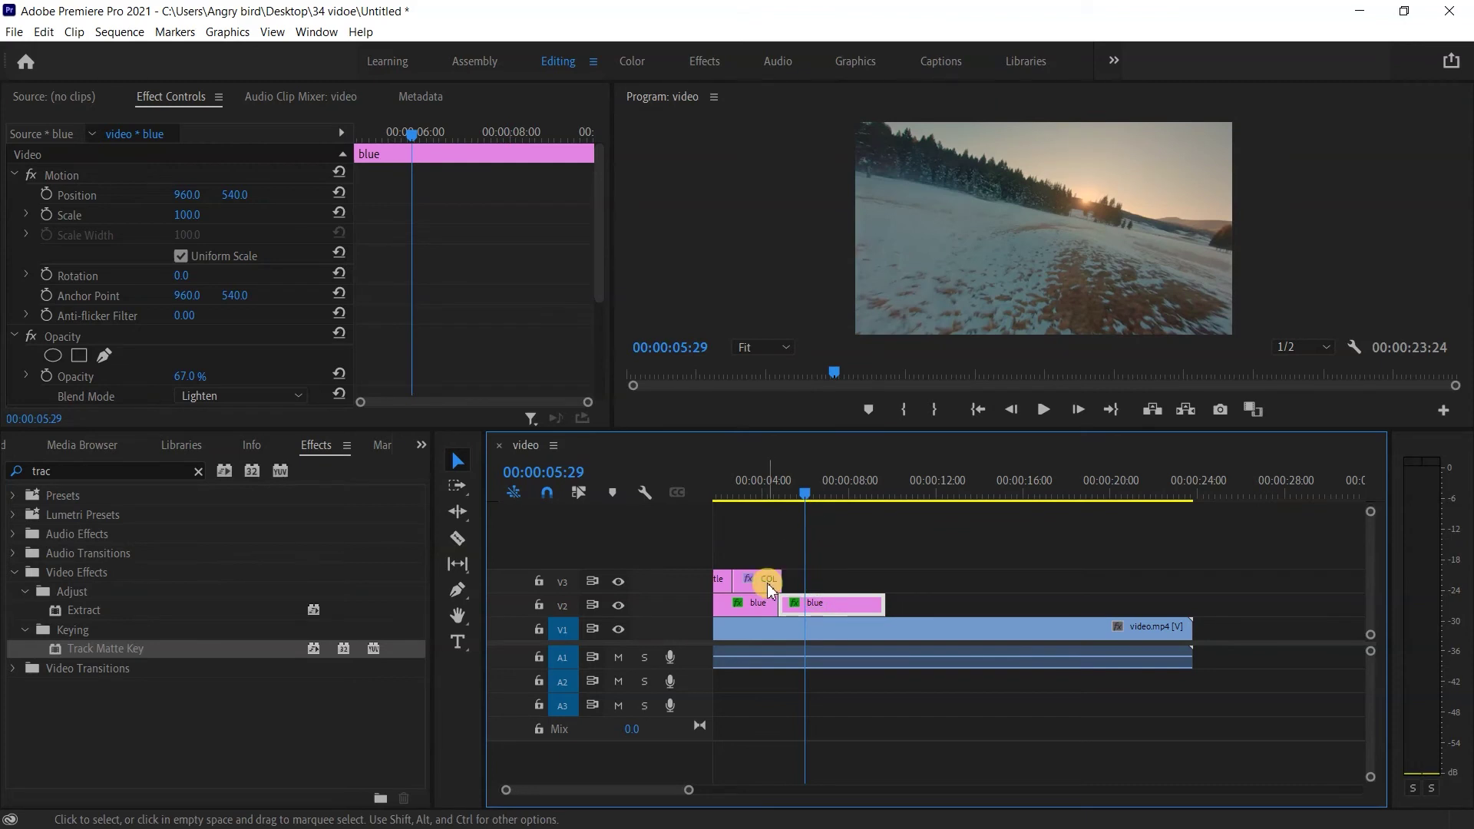
left_click_drag(770, 590, 814, 581)
left_click(930, 579)
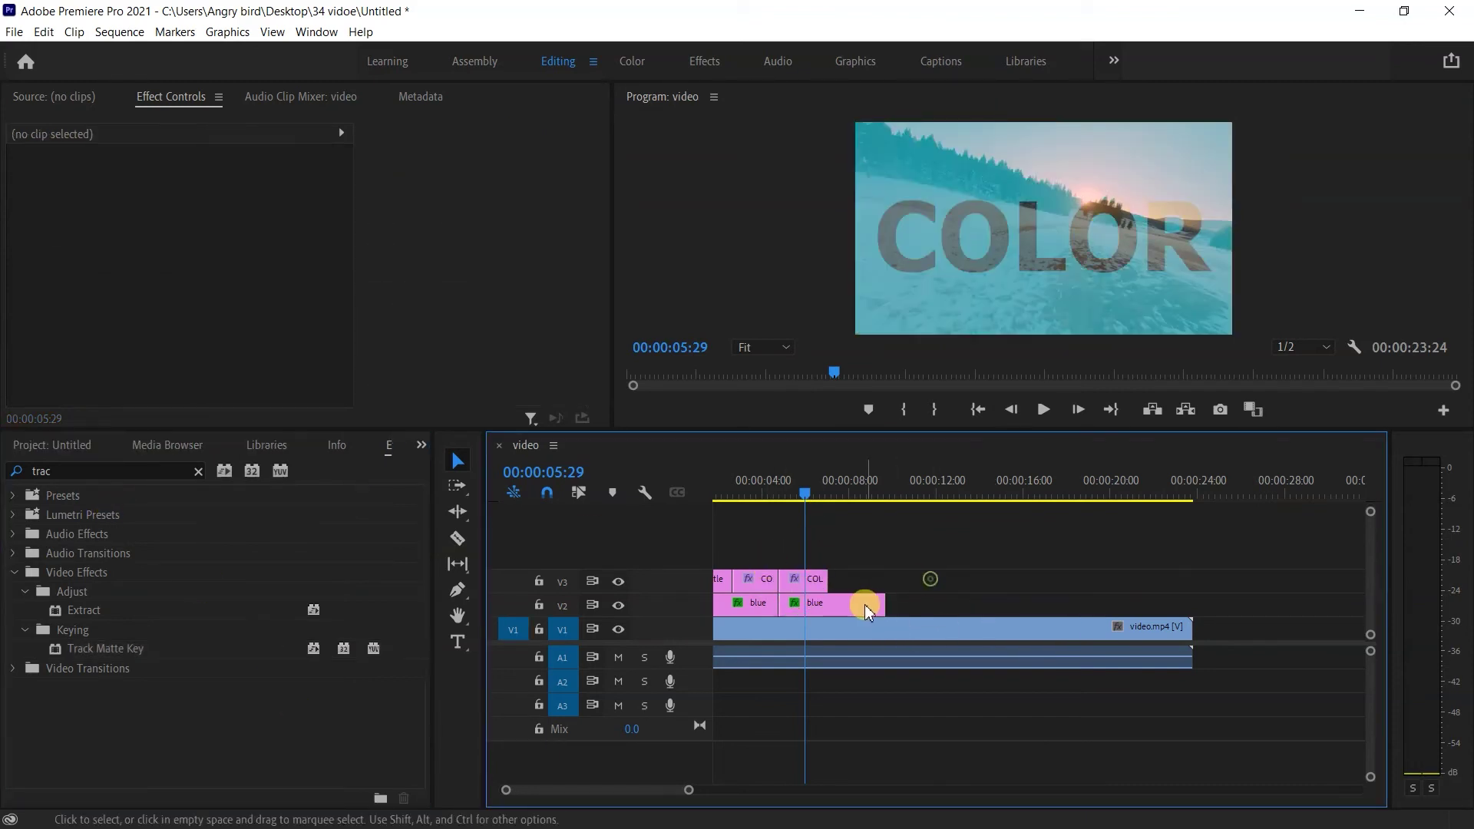
Step: Show the Project panel's media items and delete the duplicated blue matte clip
left_click(864, 613)
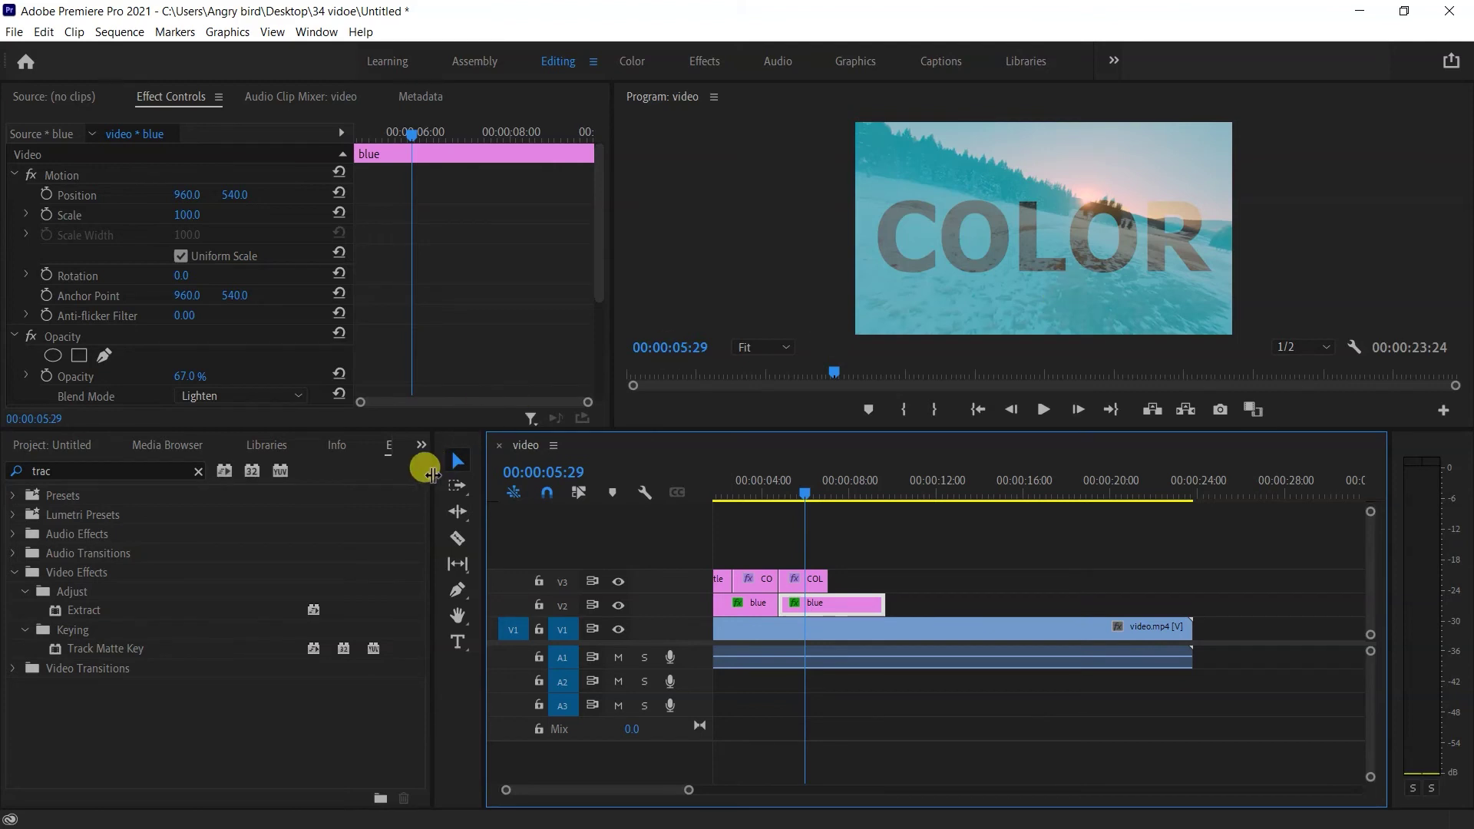
left_click(422, 445)
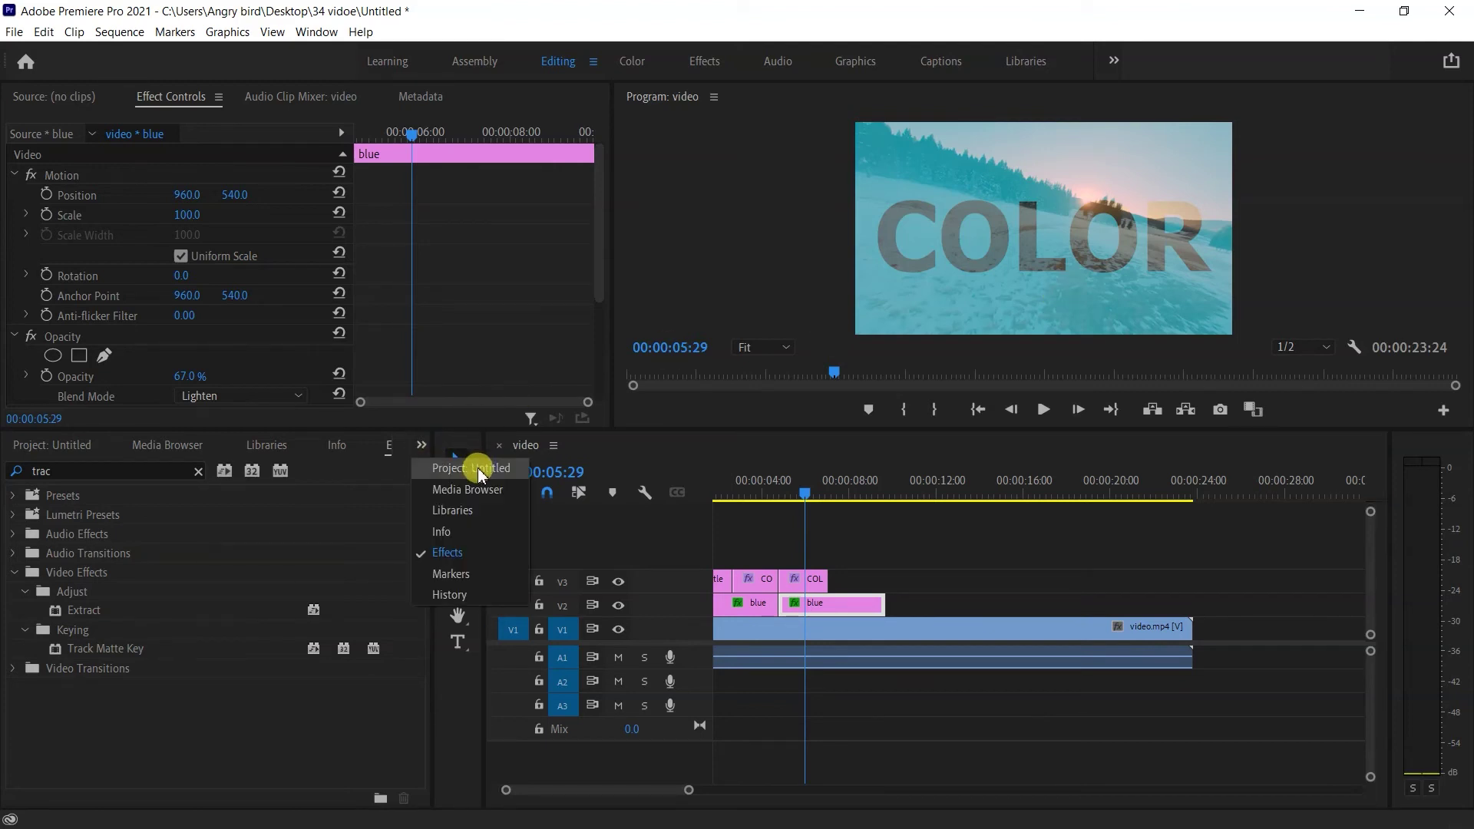
left_click(479, 470)
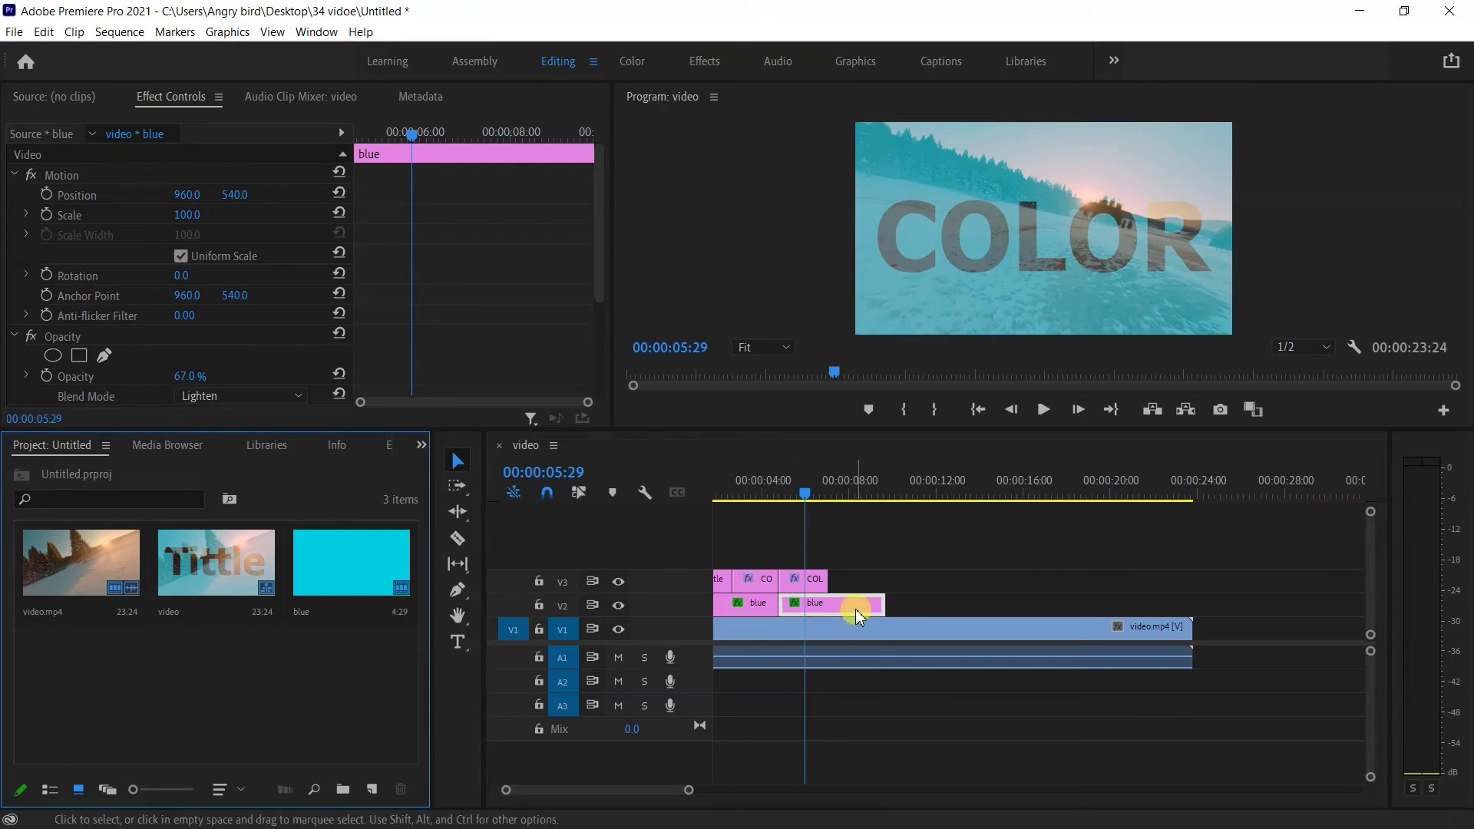
key("Delete")
Step: Duplicate the blue matte as blue Copy 01, recolor it magenta DF00C4, and place it on V2 under COLOR
left_click(332, 566)
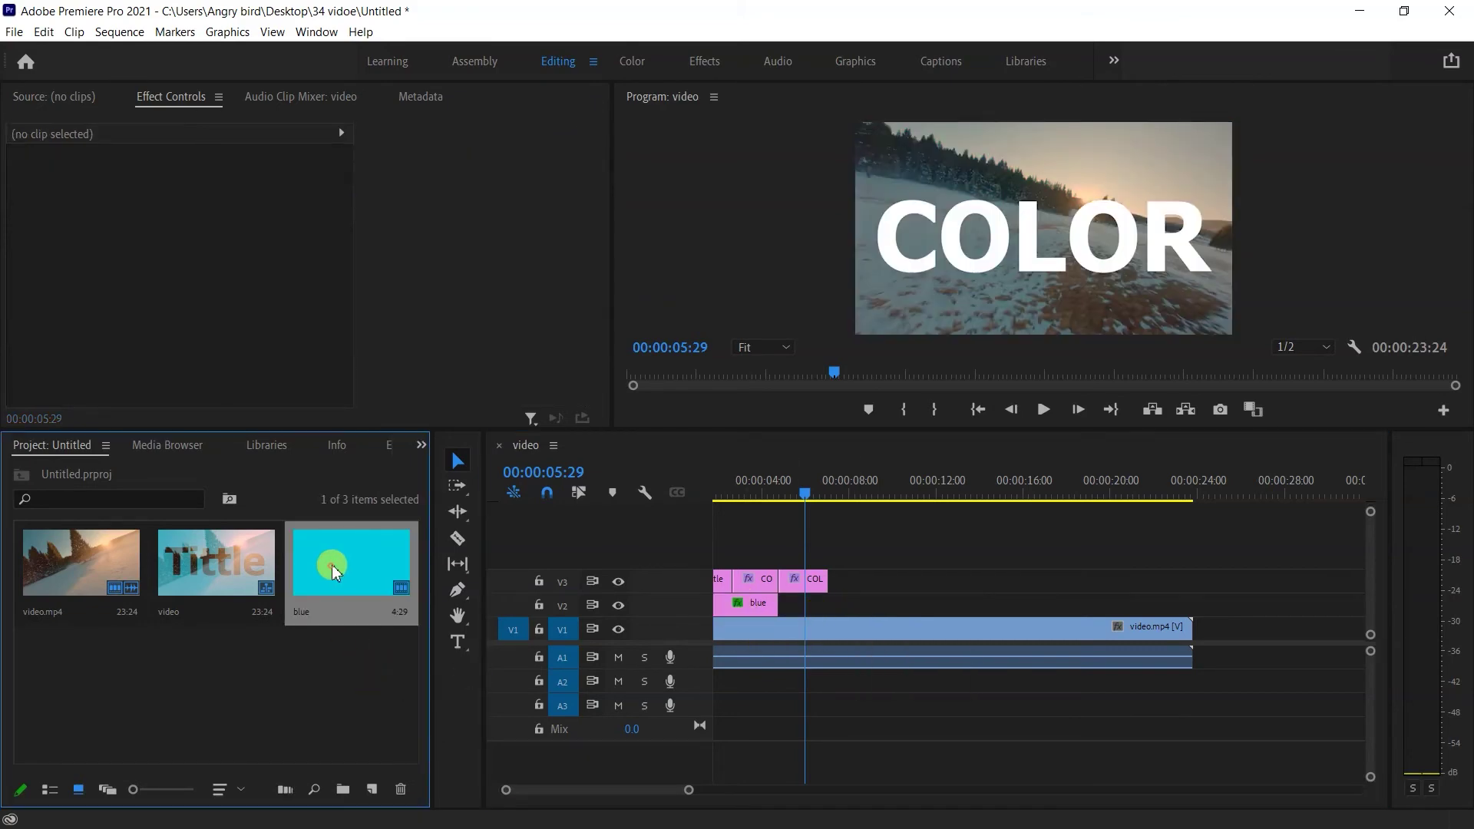
right_click(331, 566)
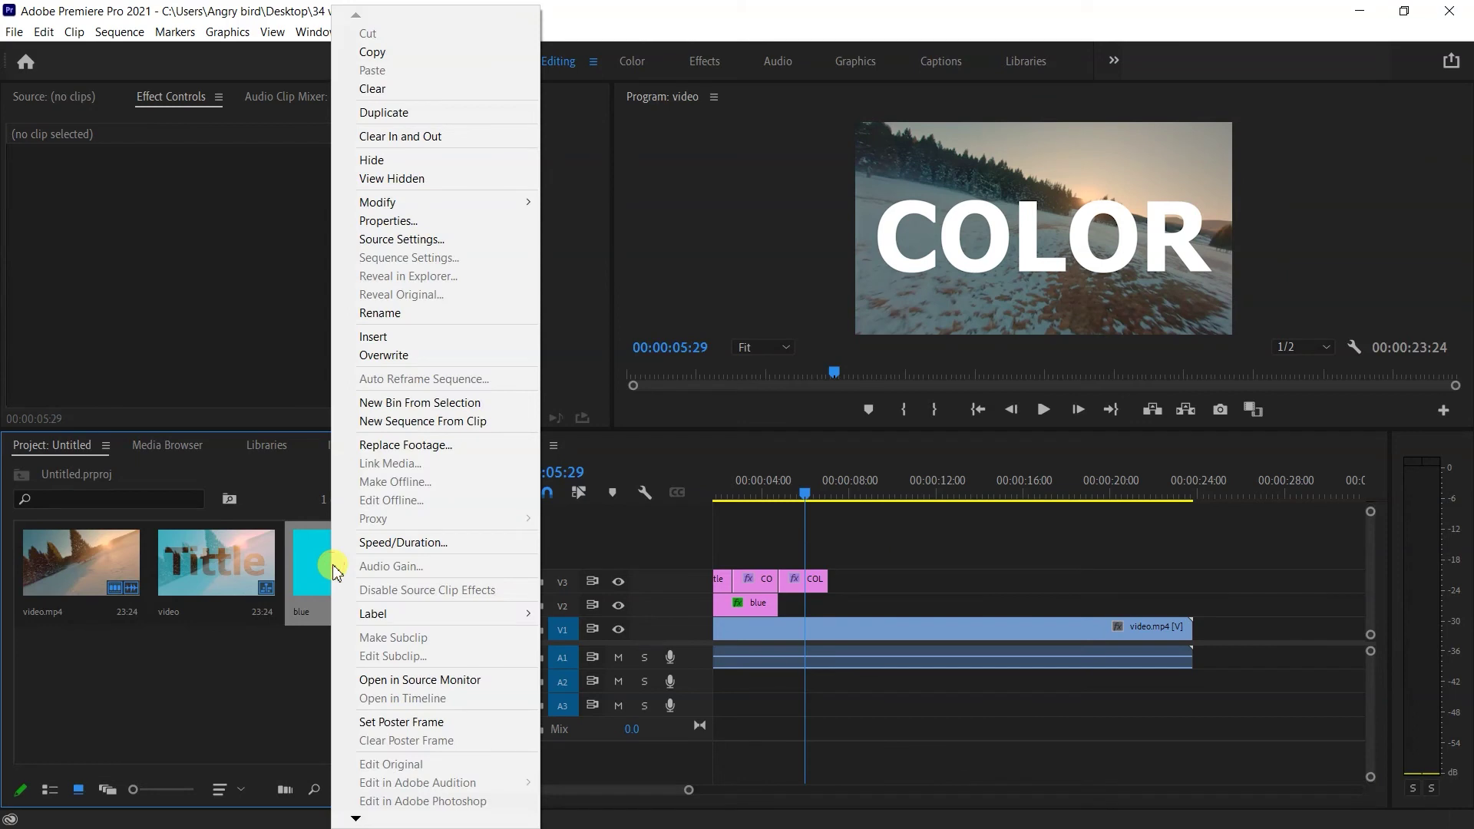
left_click(459, 114)
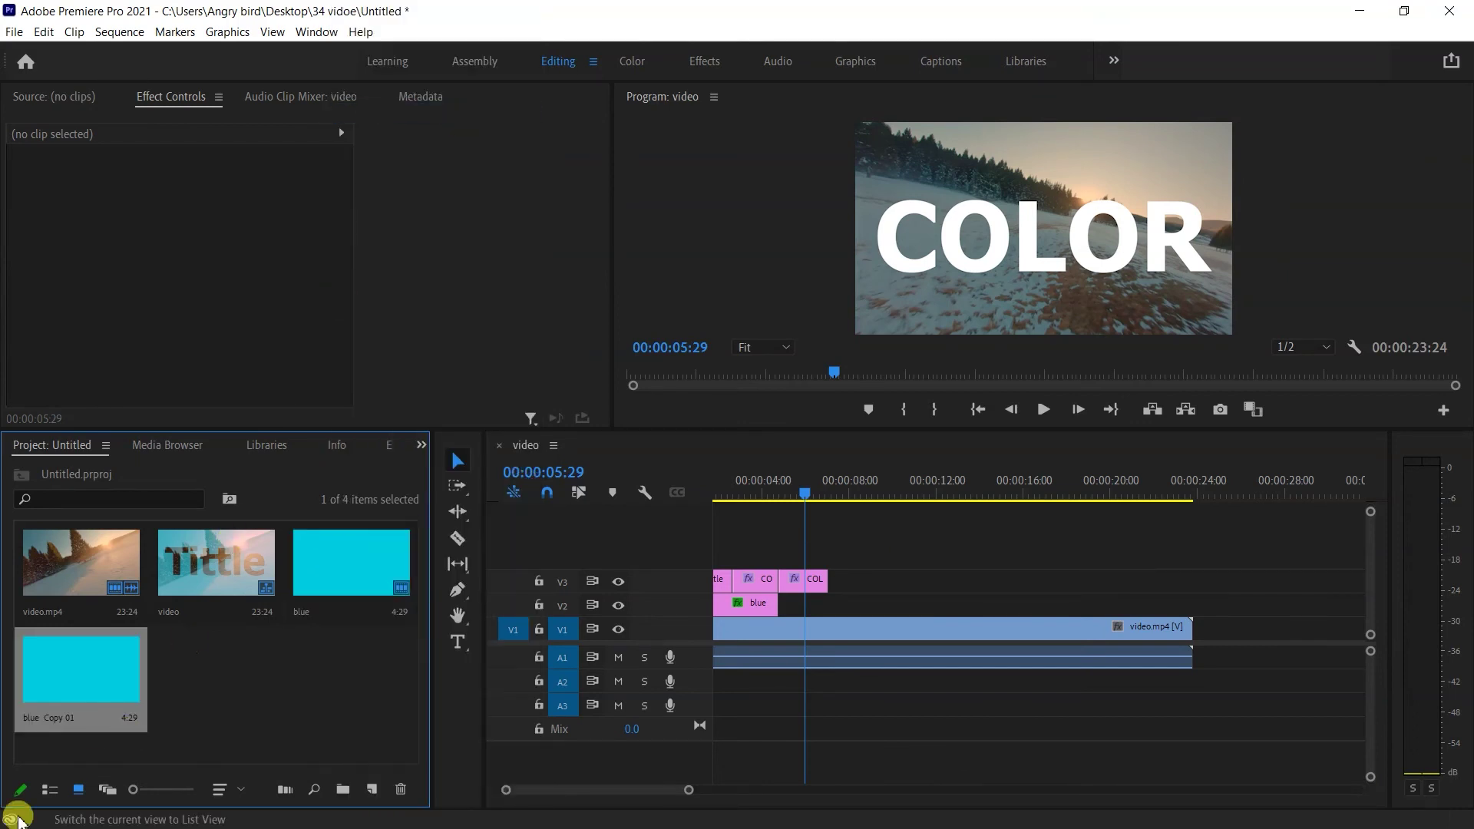
double_click(106, 671)
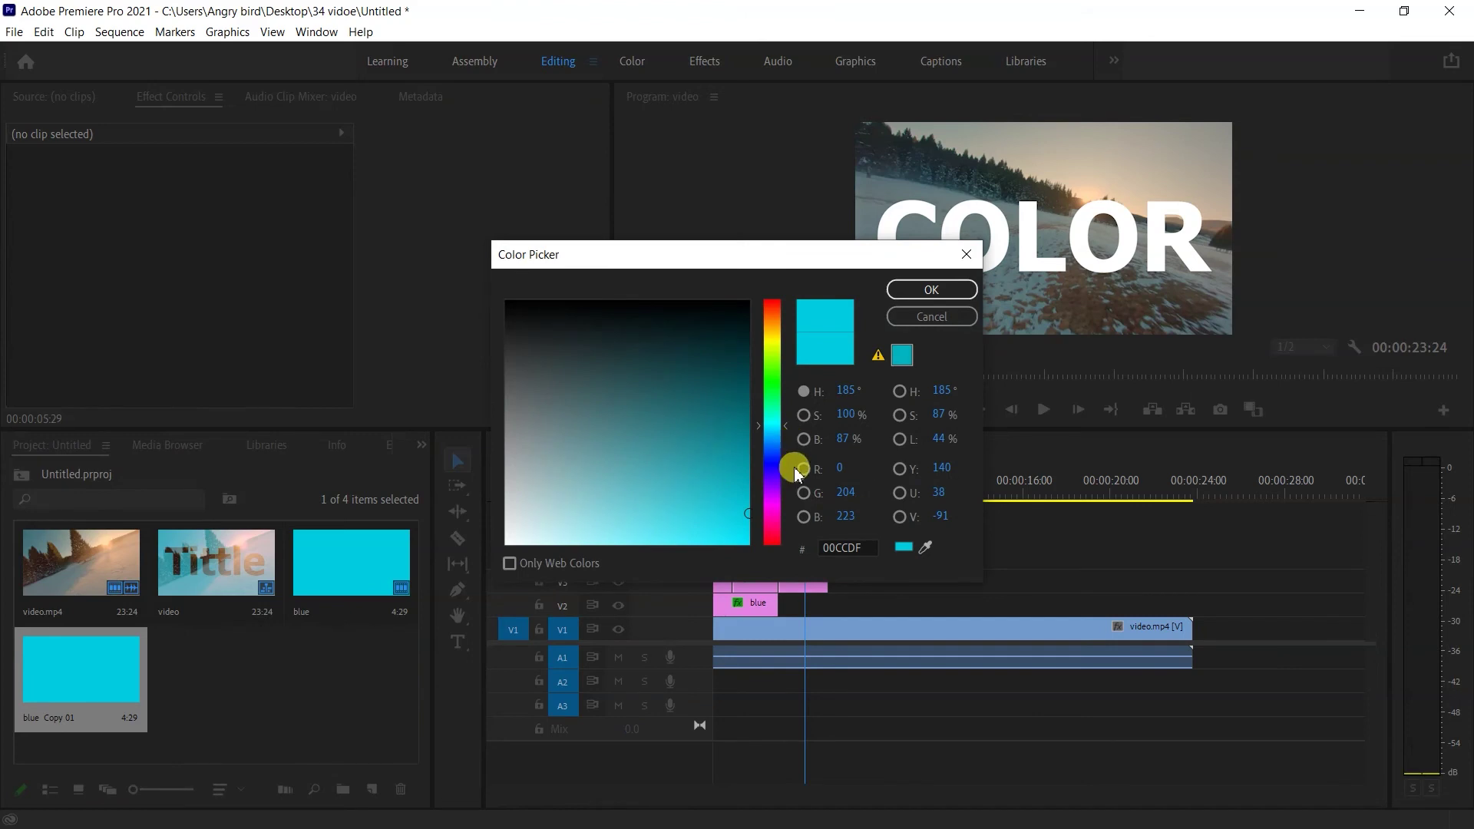
left_click_drag(777, 509, 758, 511)
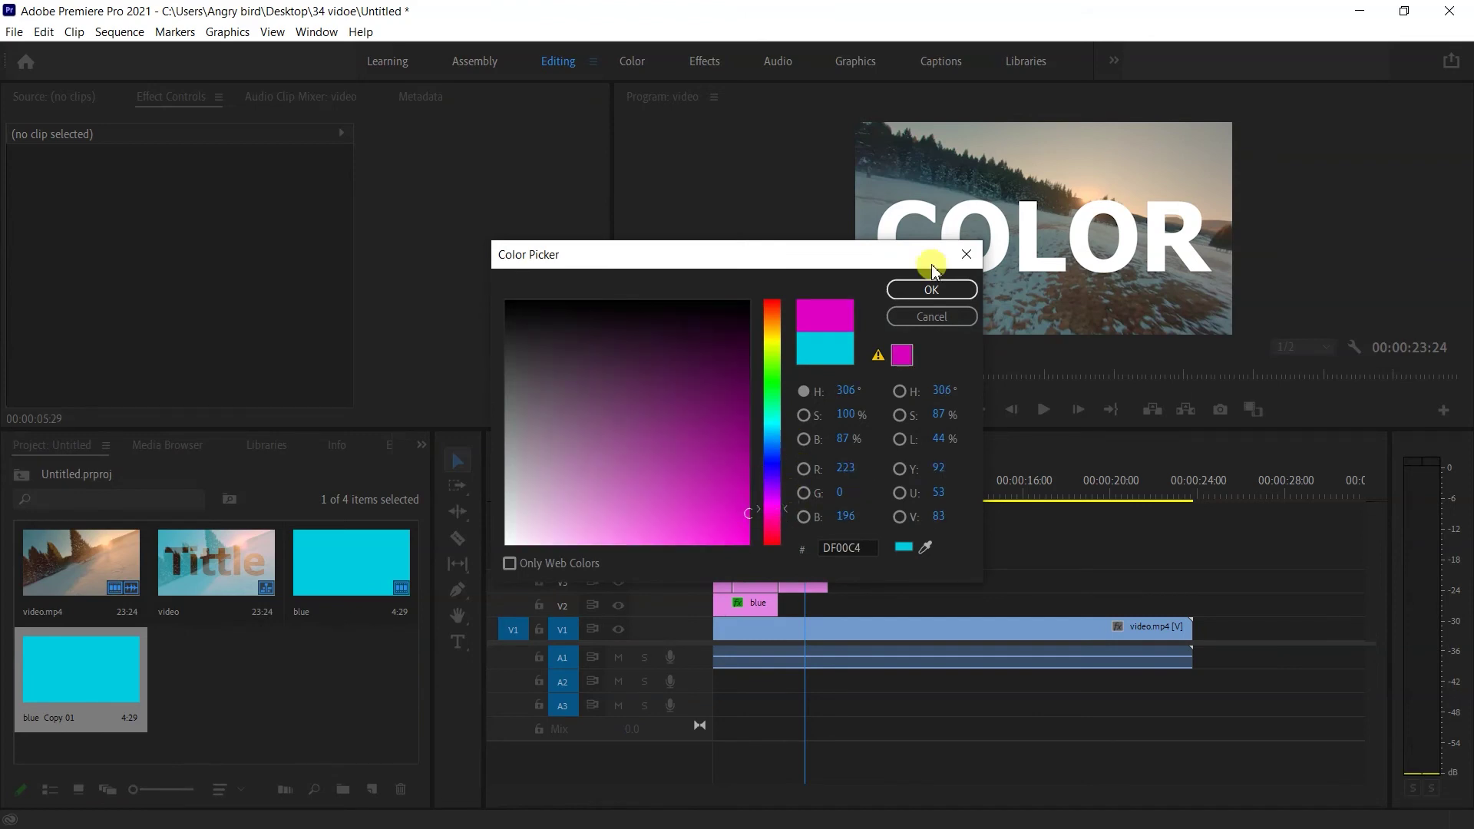
left_click(931, 289)
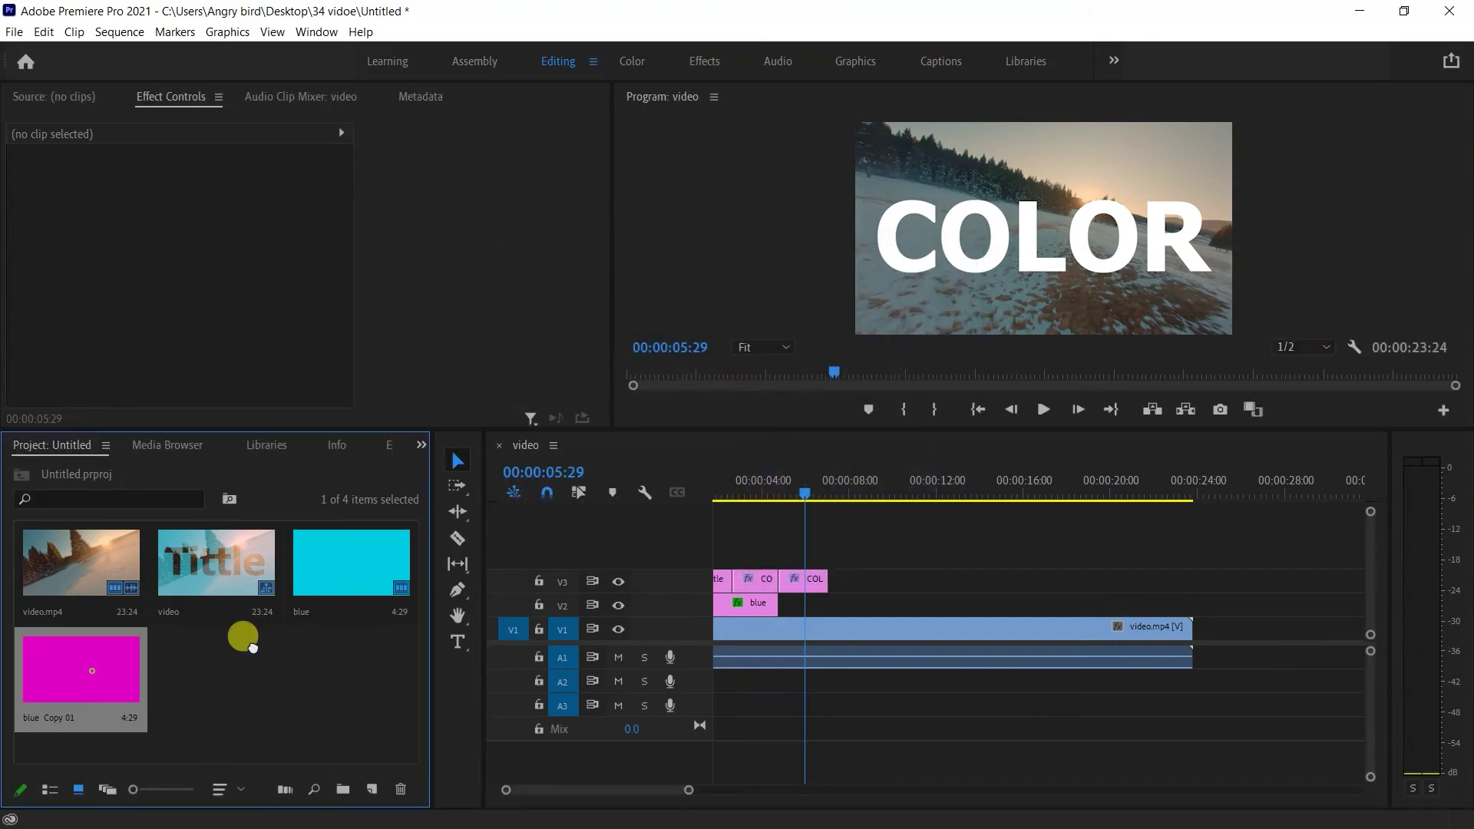
left_click_drag(252, 648, 784, 606)
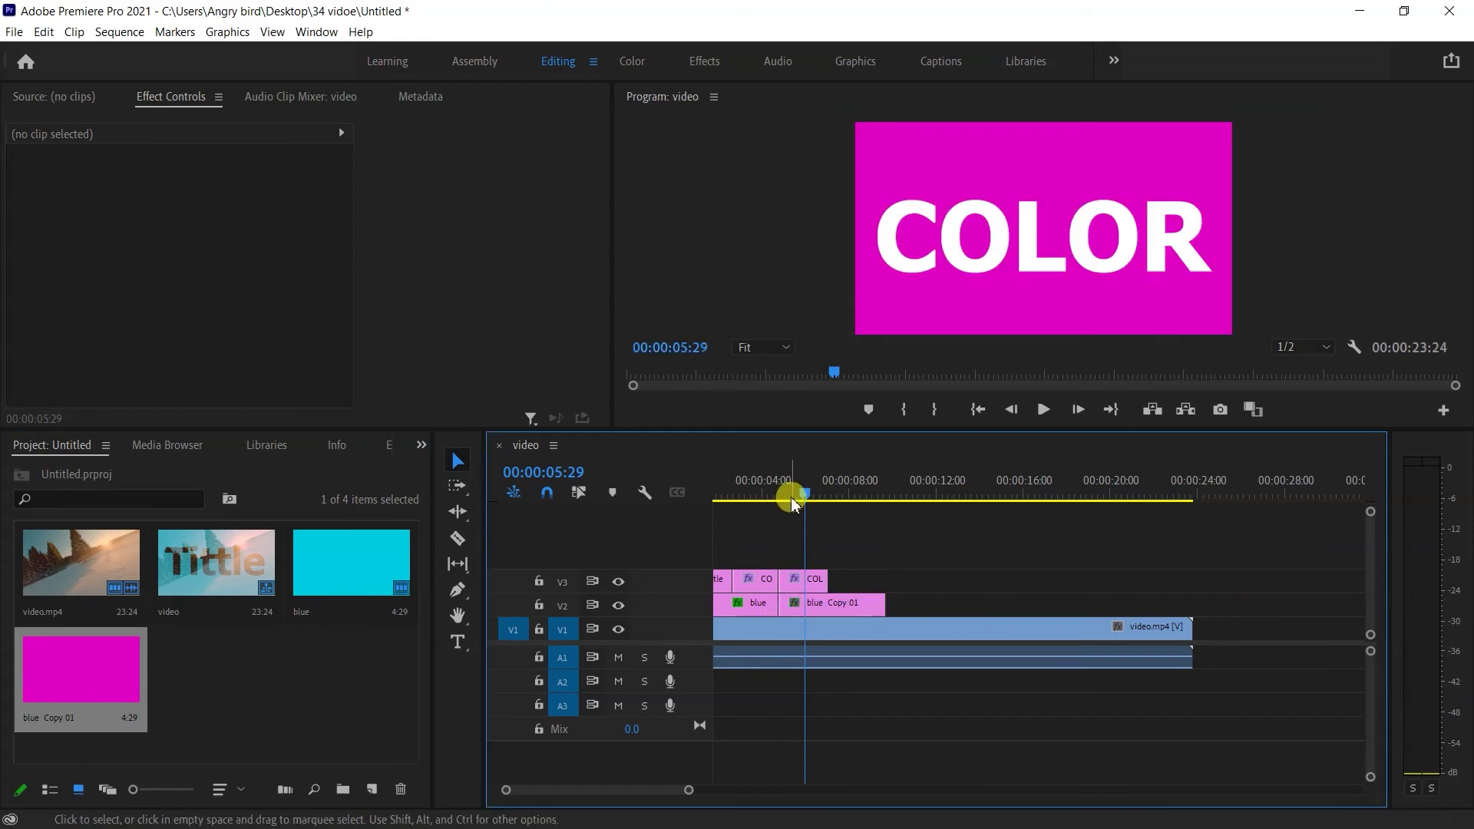
mouse_move(793, 503)
left_mouse_down()
mouse_move(766, 495)
mouse_move(817, 499)
left_mouse_up()
Step: Apply Track Matte Key to blue Copy 01 with Video 3 as matte and Reverse ticked
left_click(826, 603)
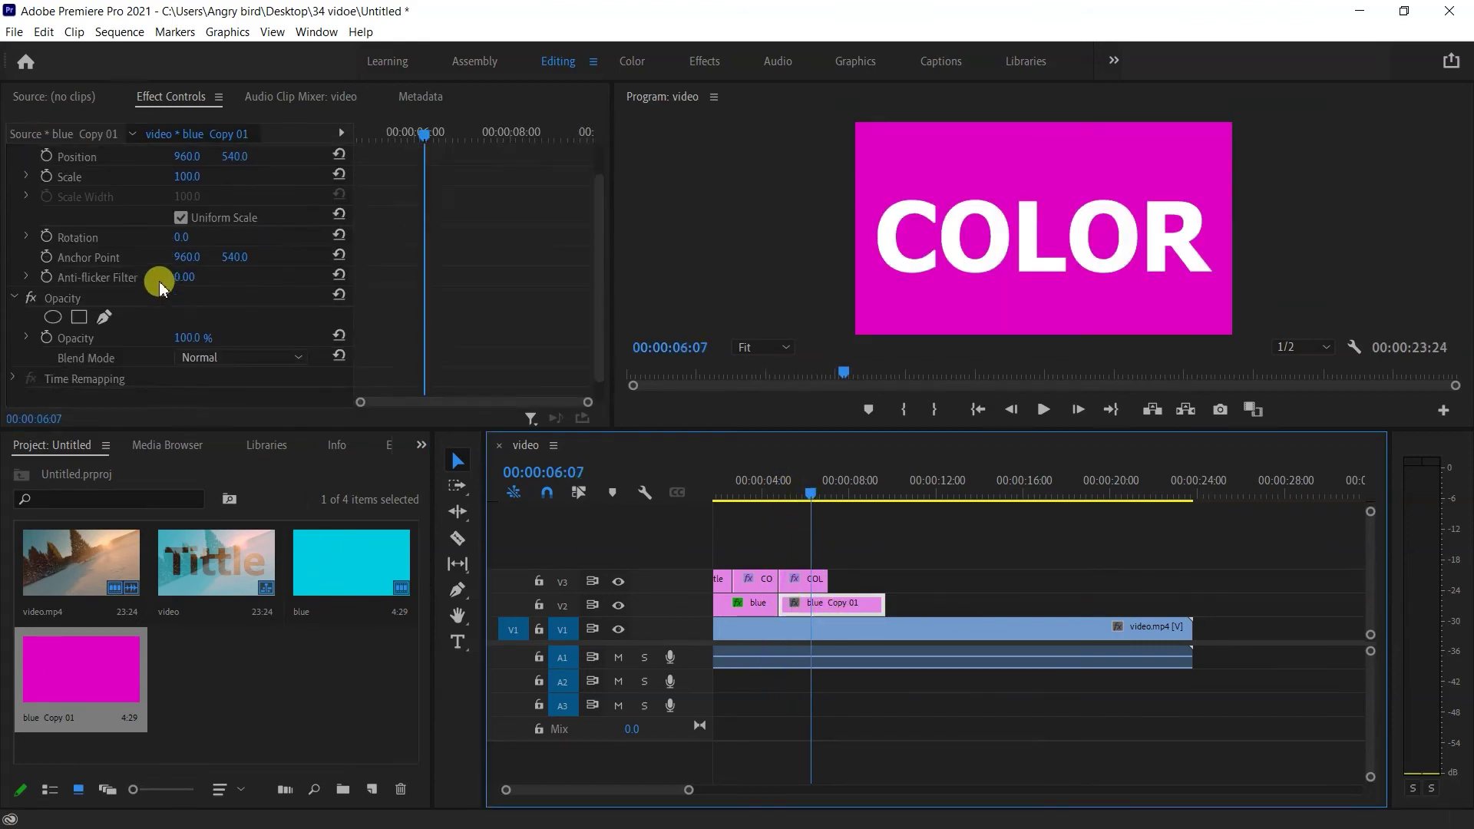
scroll(159, 281, "down", 1)
left_click(419, 451)
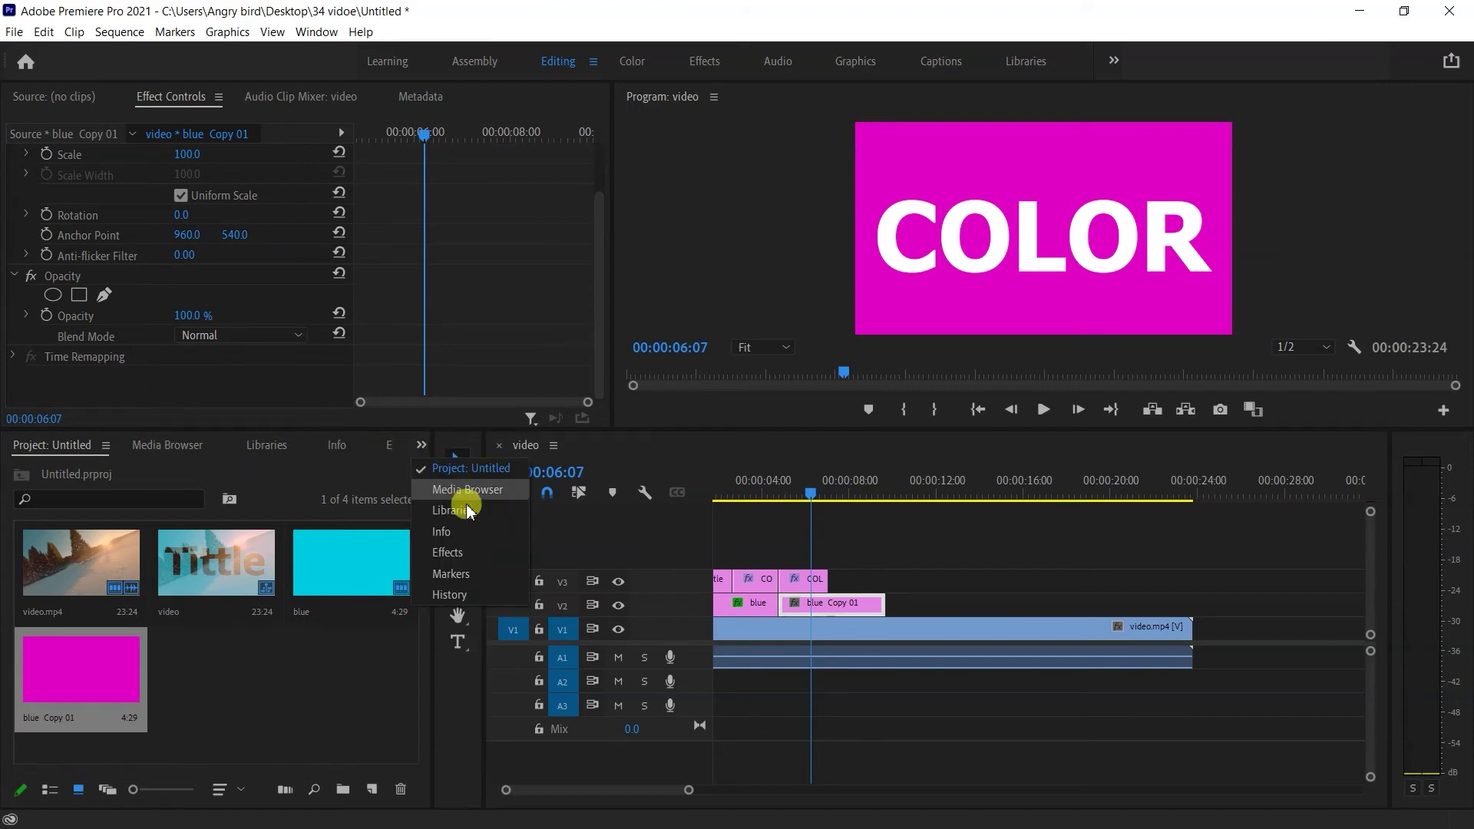
left_click(477, 560)
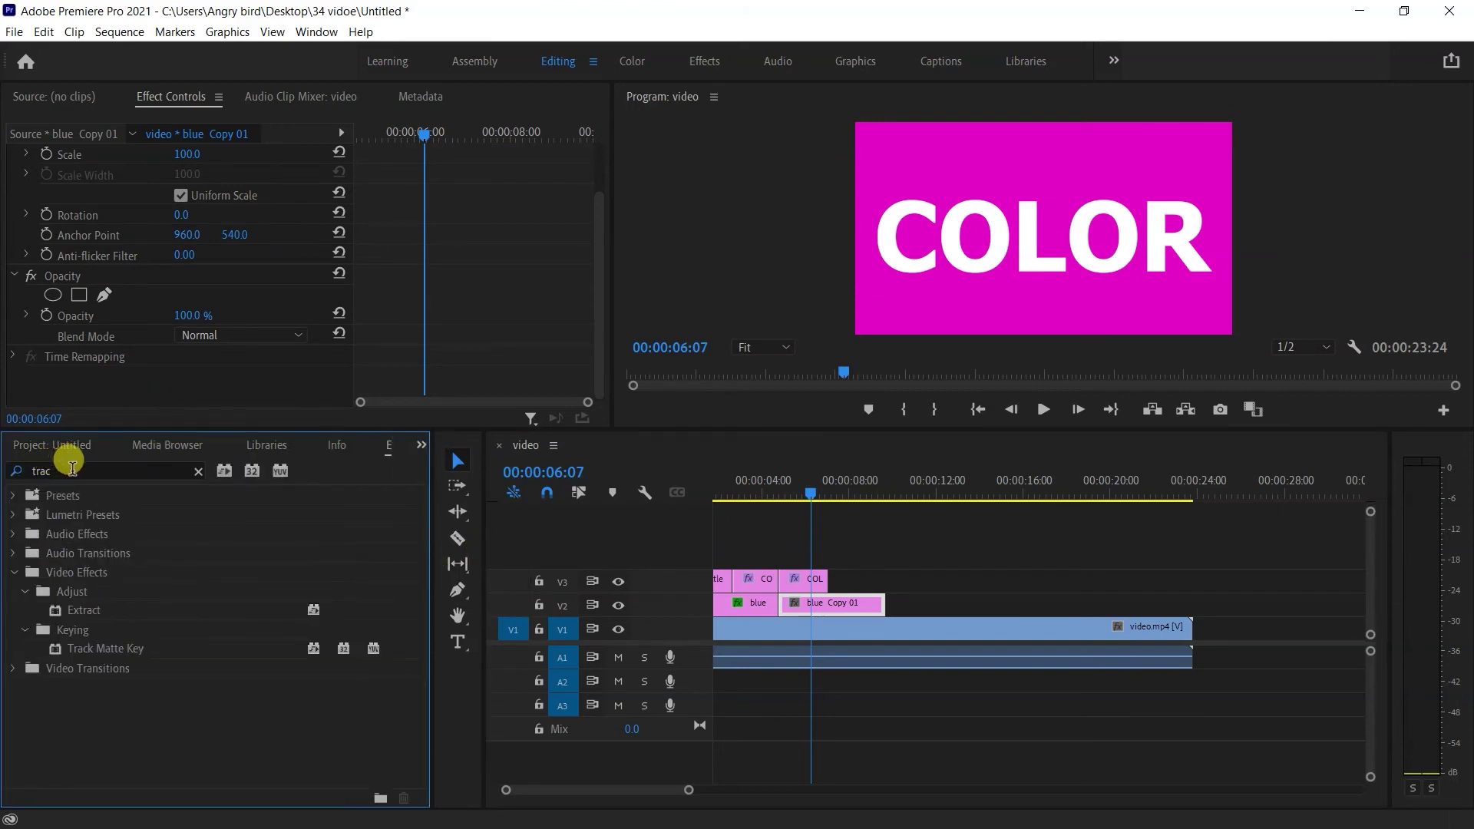
left_click_drag(100, 649, 165, 367)
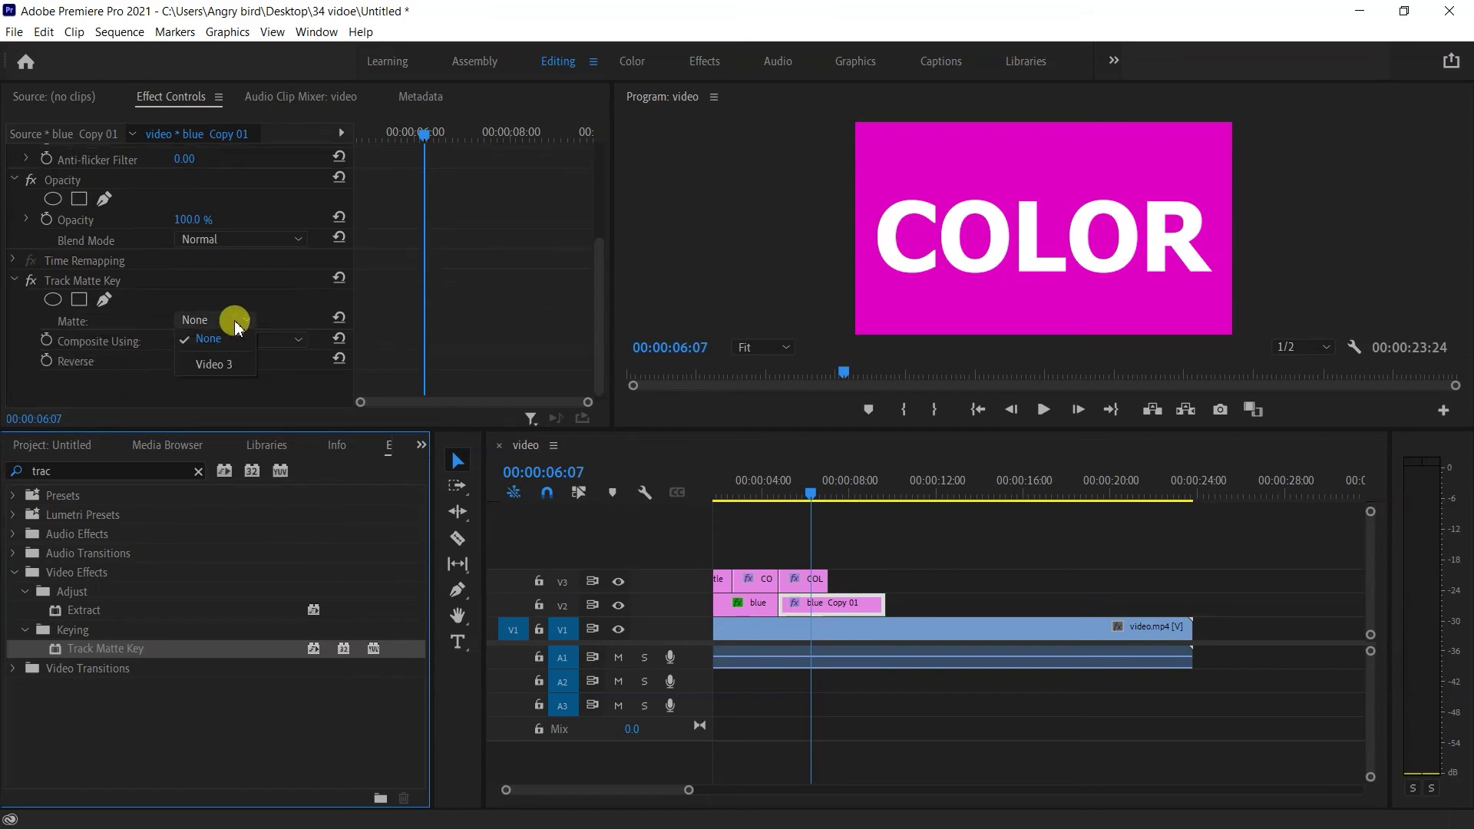
left_click(224, 362)
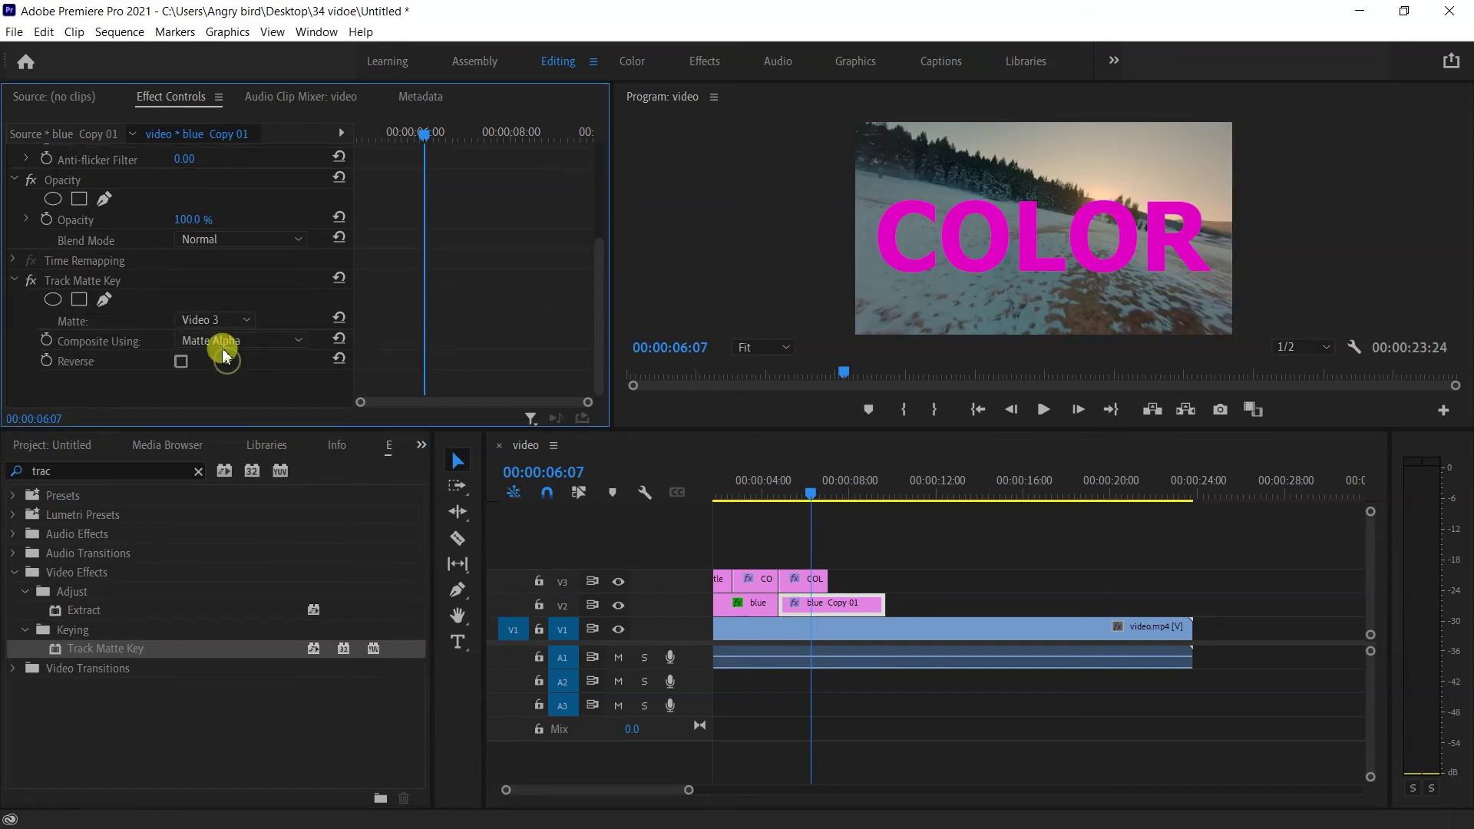
left_click(182, 361)
Step: Set the magenta matte's blend mode to Lighten and its opacity to 60%
scroll(192, 276, "up", 2)
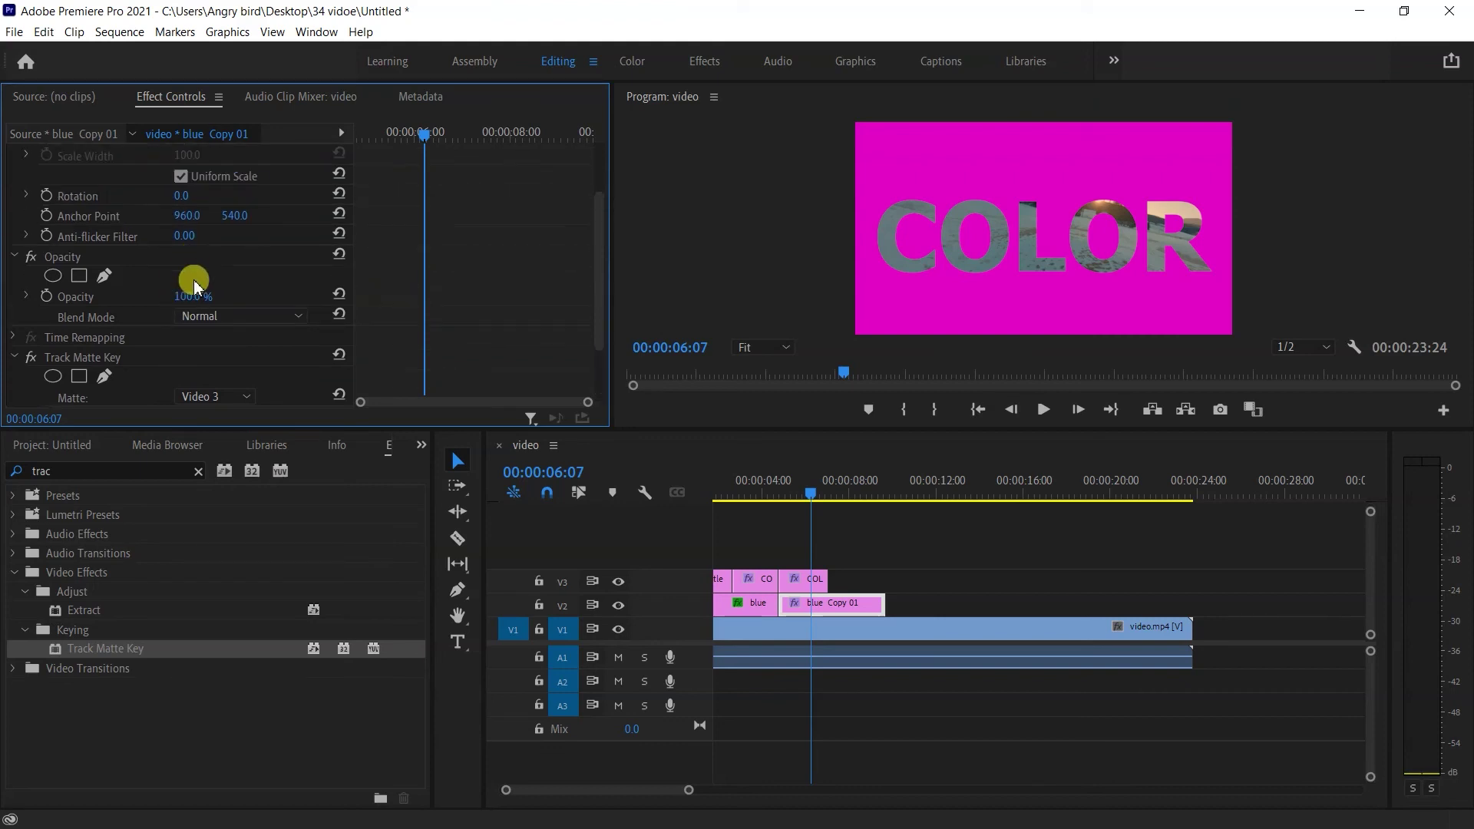
left_click(239, 317)
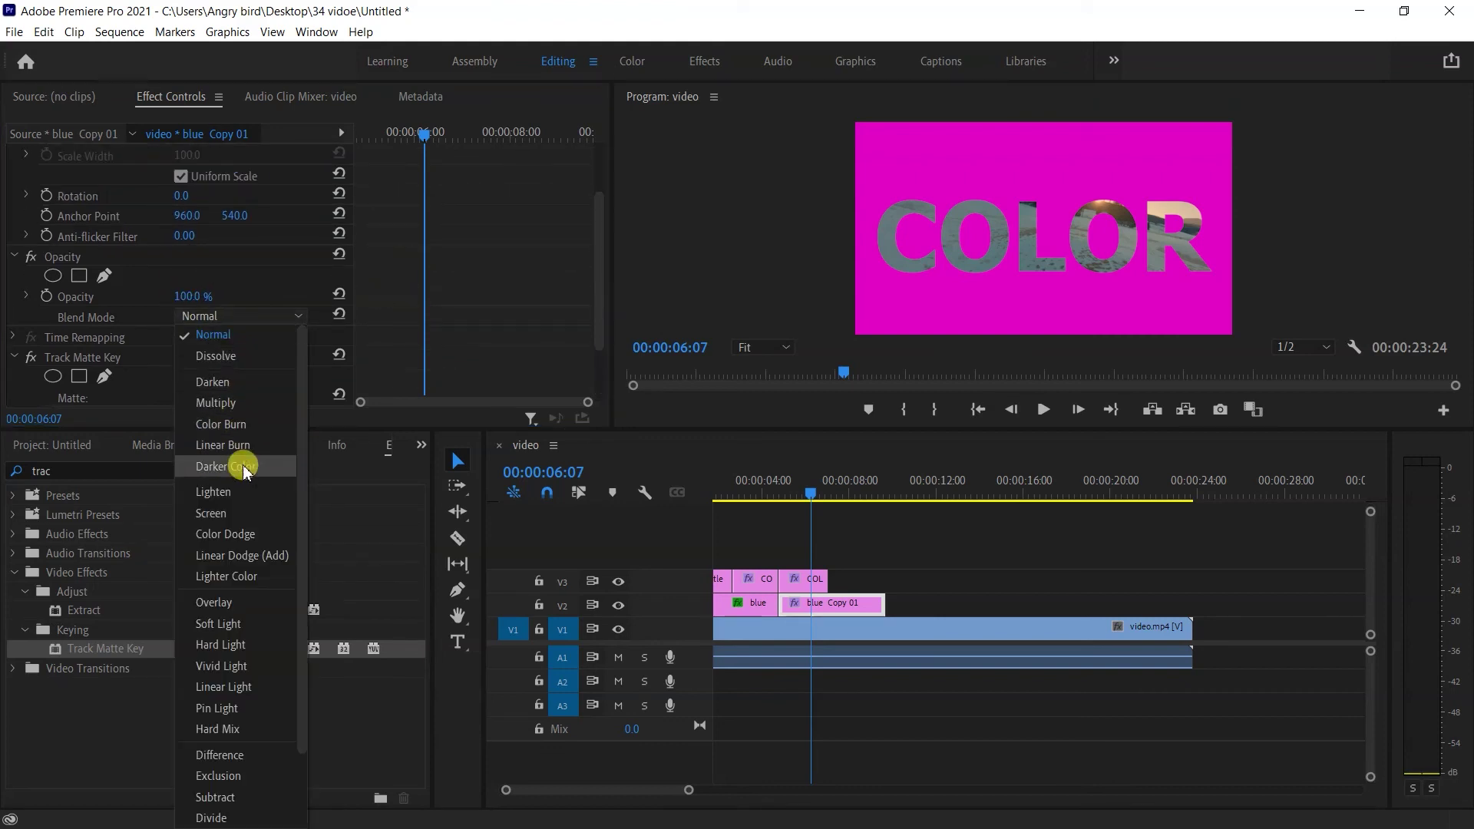
key("Escape")
left_click(246, 501)
left_click(190, 297)
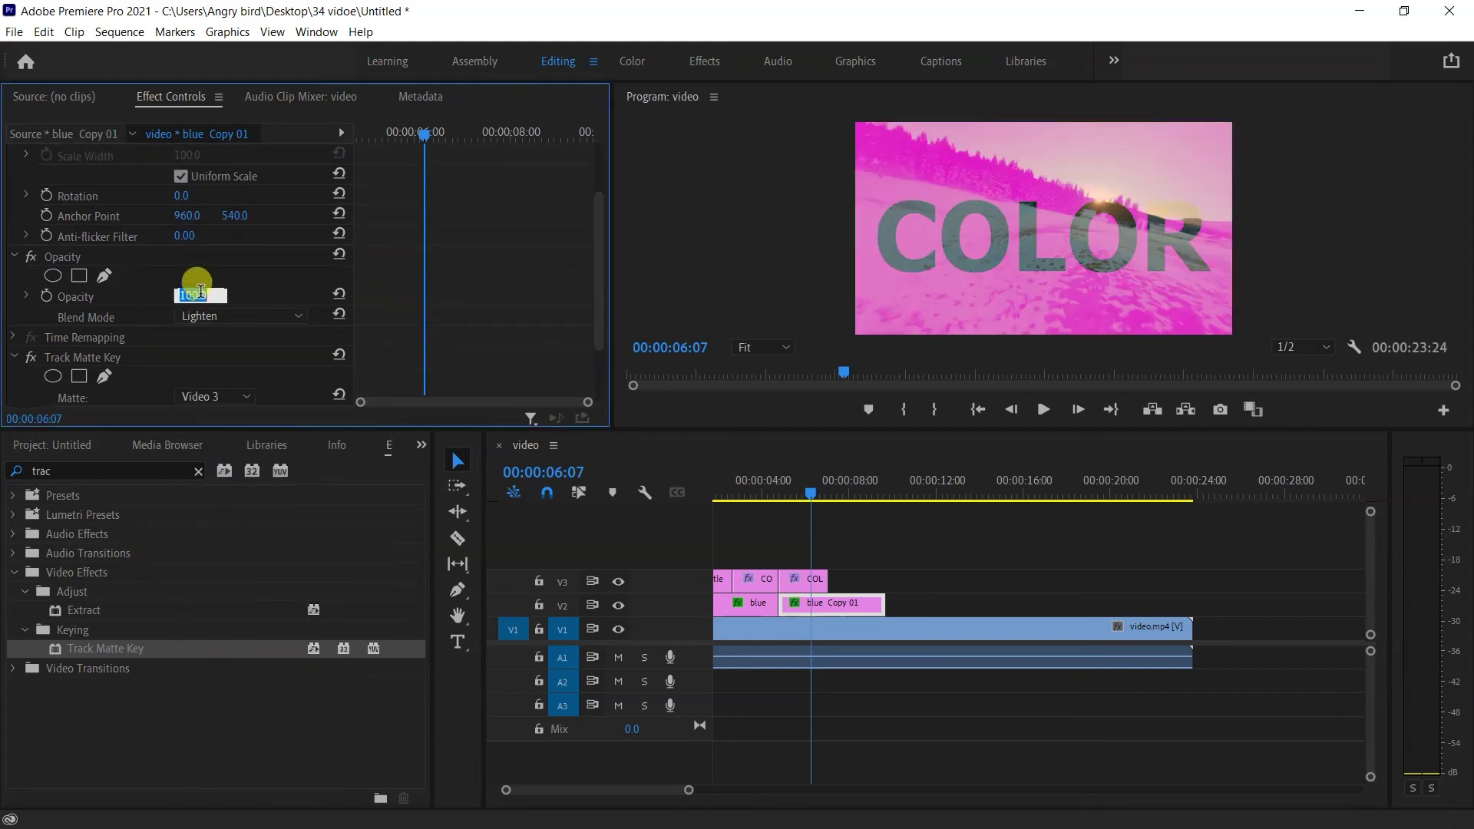
type("30")
key("Return")
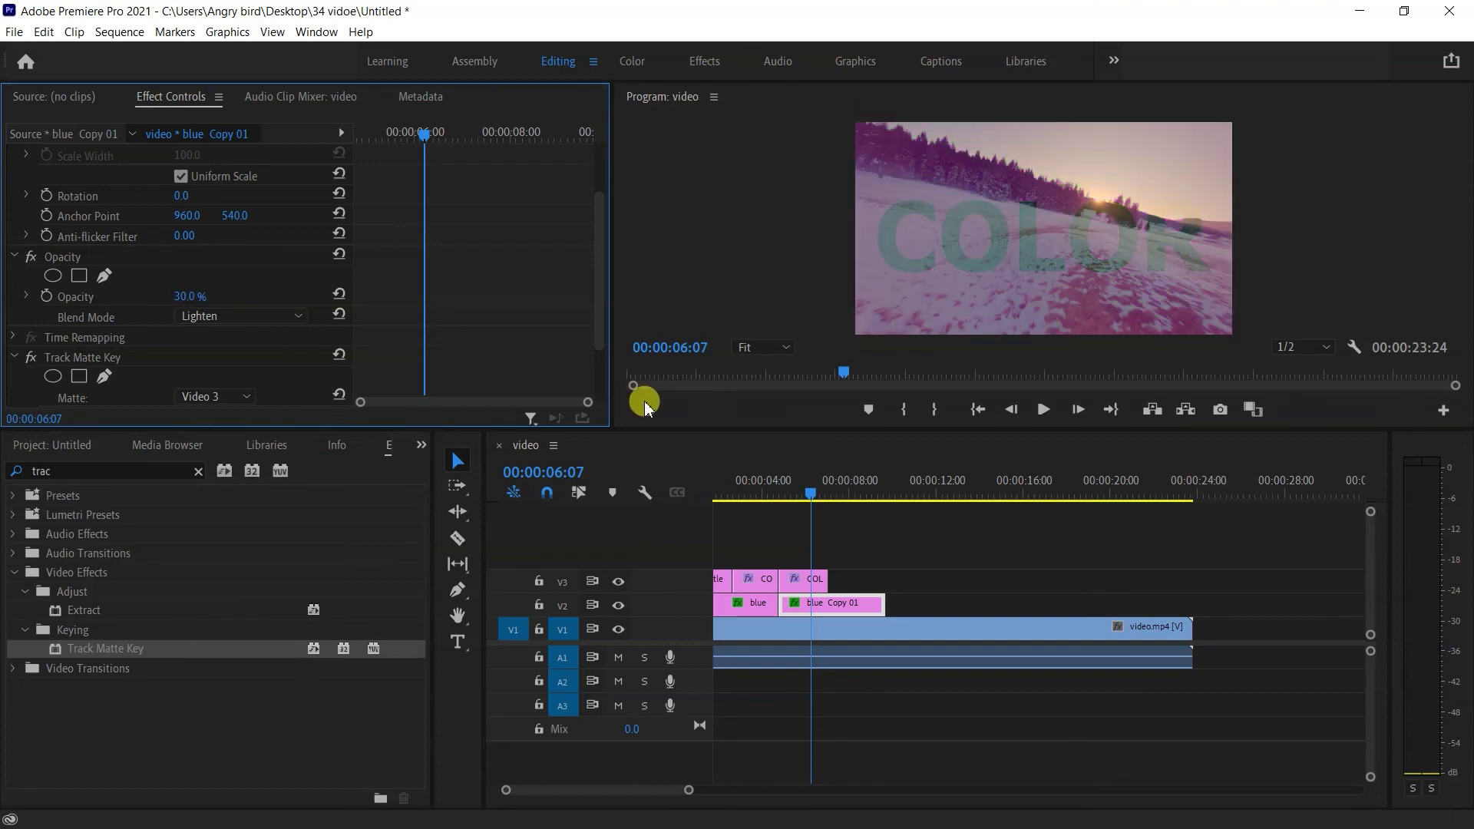
left_click(190, 296)
type("60")
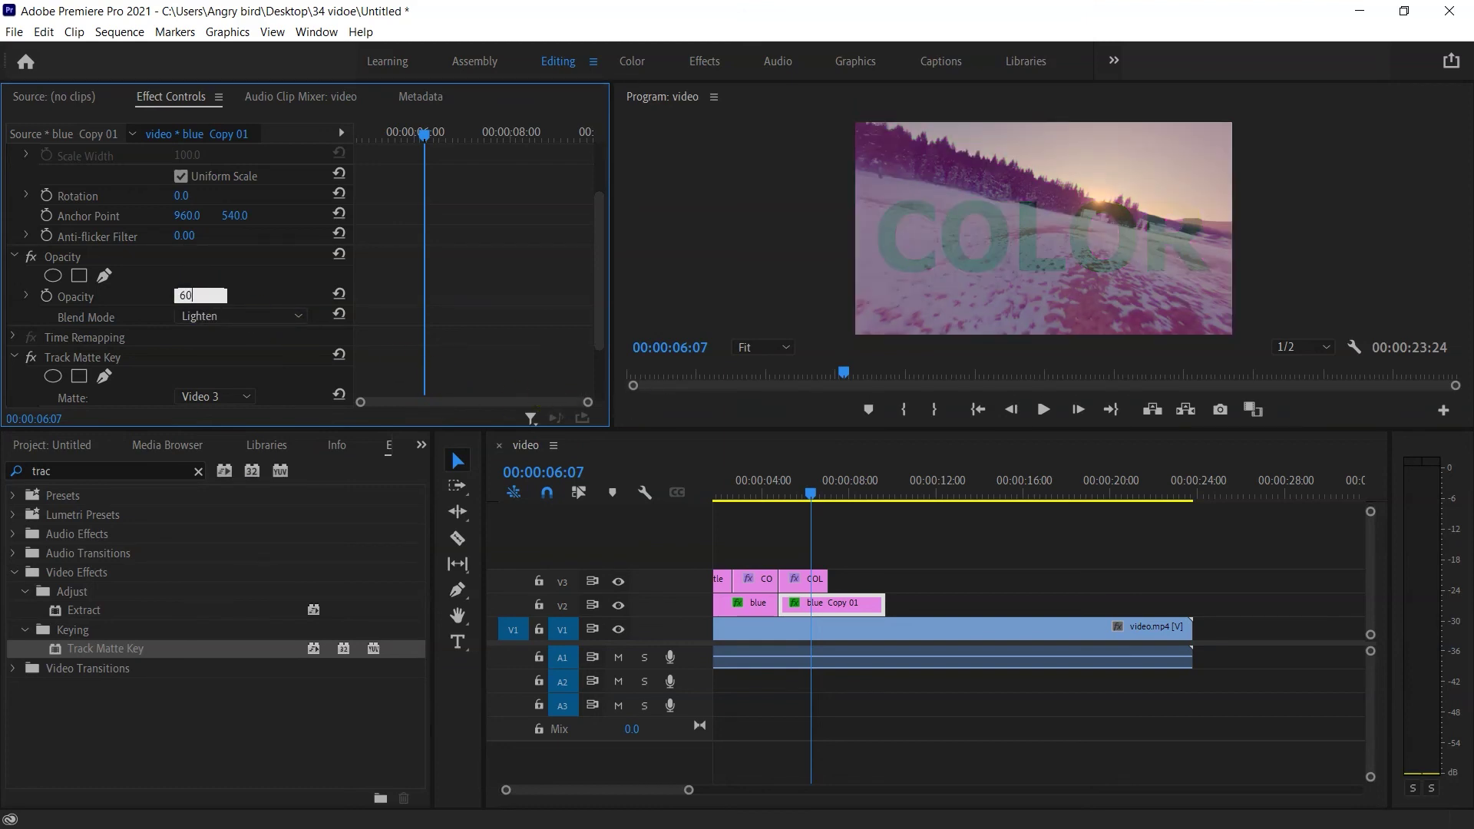
key("Return")
left_click_drag(810, 490, 706, 497)
Step: Shorten the blue matte, delete the extra COLOR title on V3, and trim the magenta matte to end with CO
key("space")
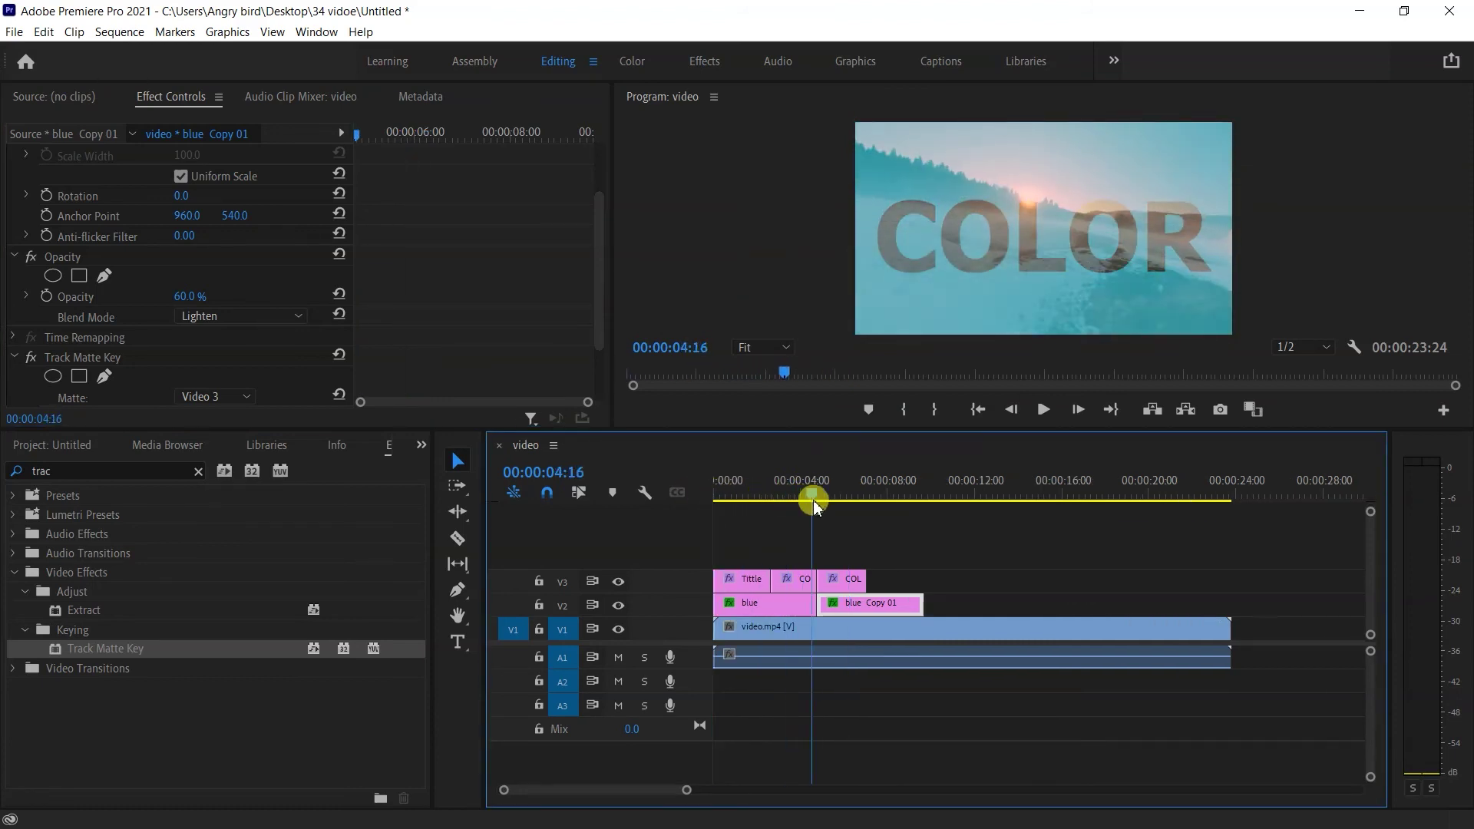
mouse_move(811, 607)
left_mouse_down()
mouse_move(768, 603)
mouse_move(803, 612)
mouse_move(789, 612)
left_mouse_up()
left_click(850, 579)
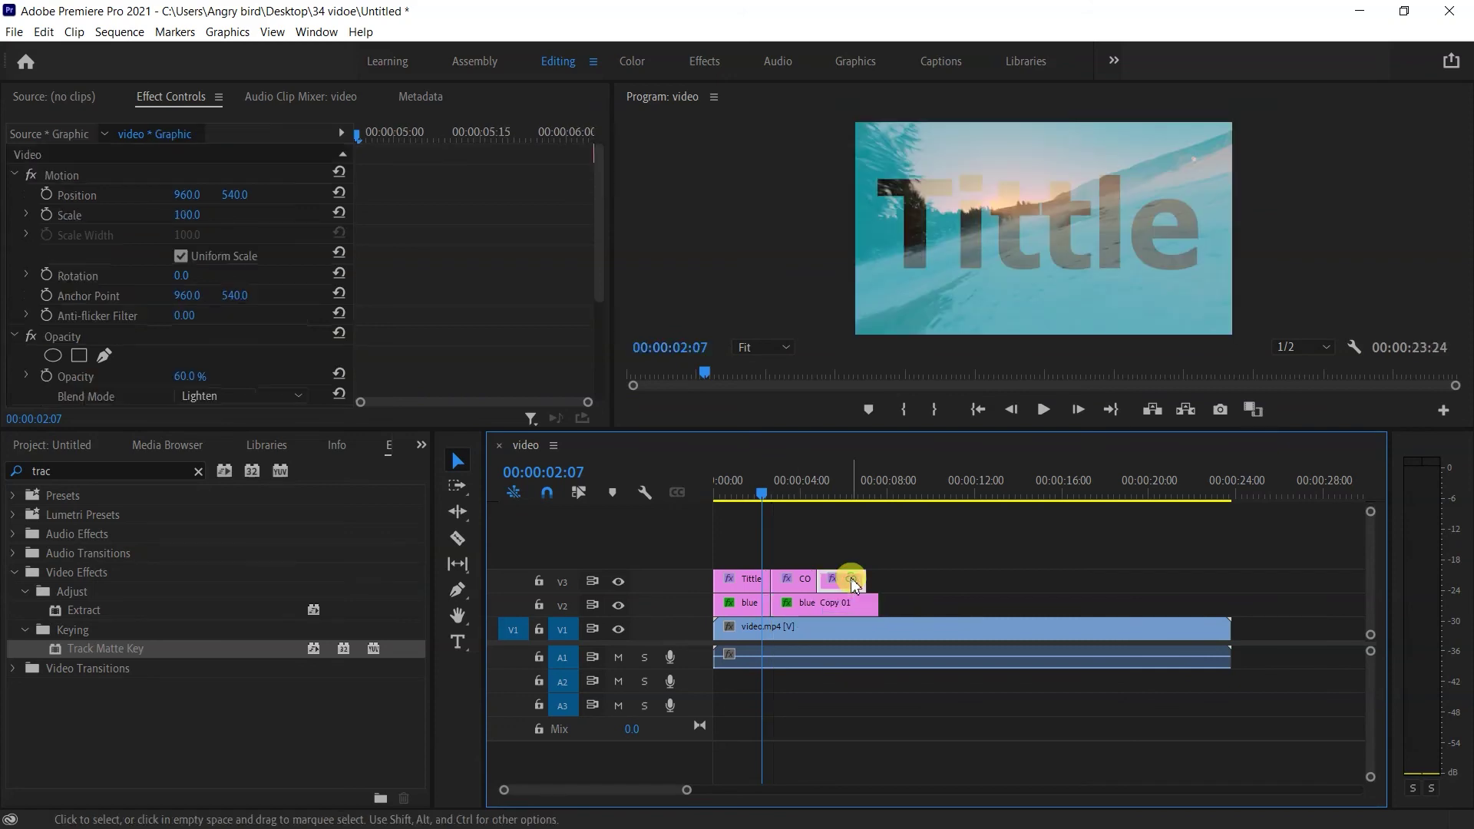
key("Delete")
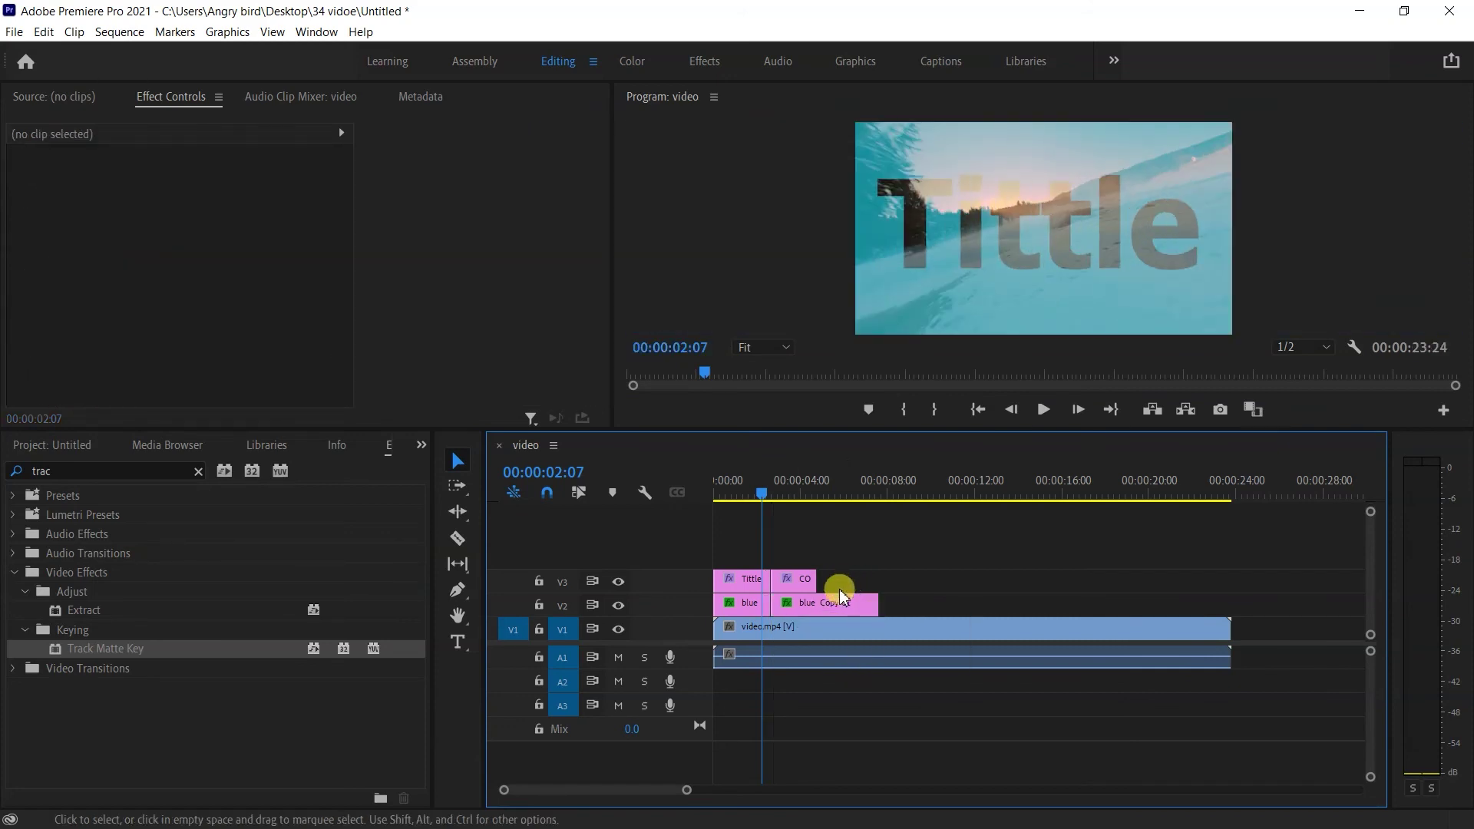
left_click_drag(876, 605, 816, 604)
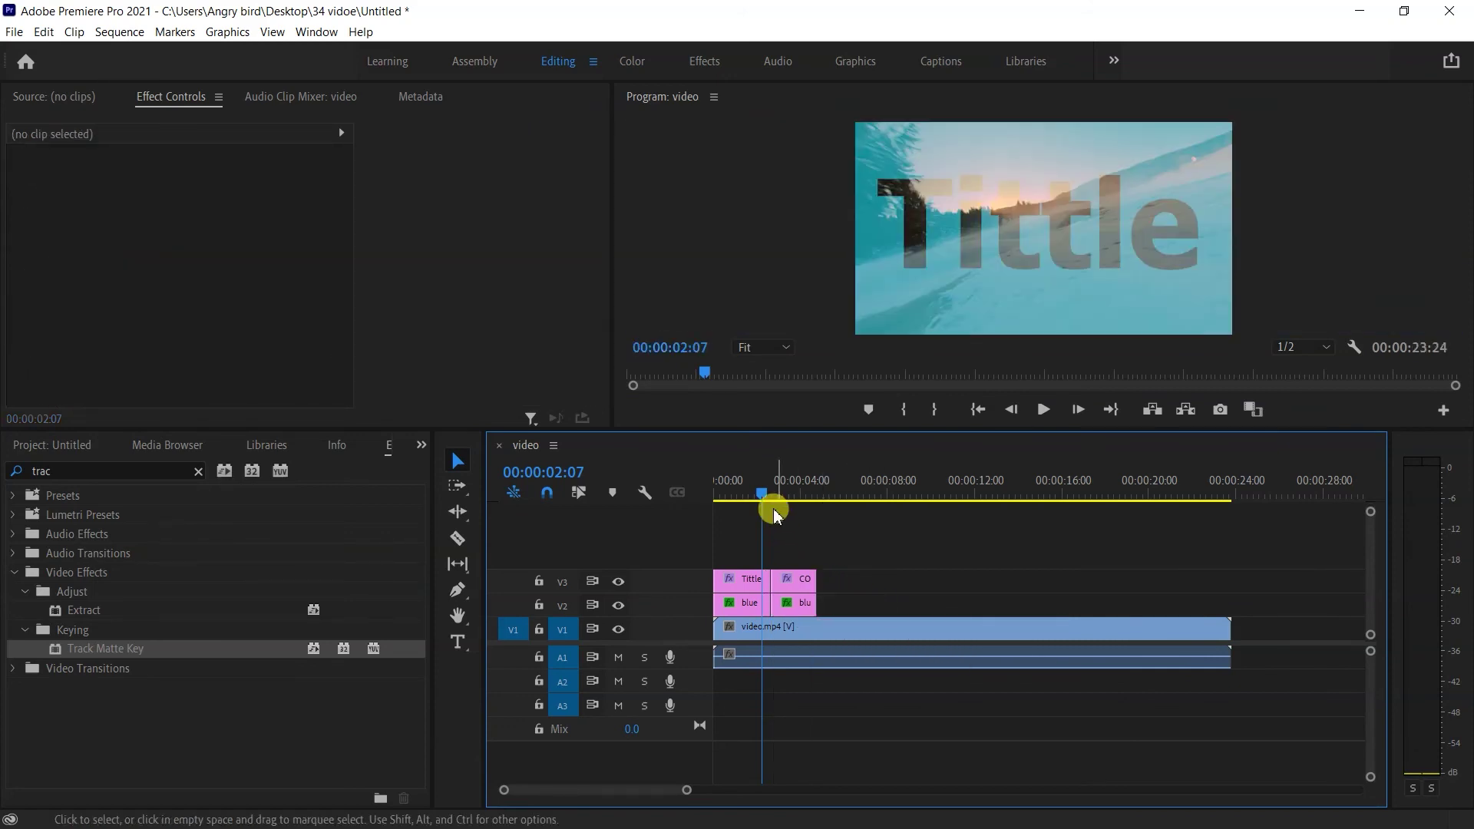
left_click_drag(768, 496, 615, 487)
key("space")
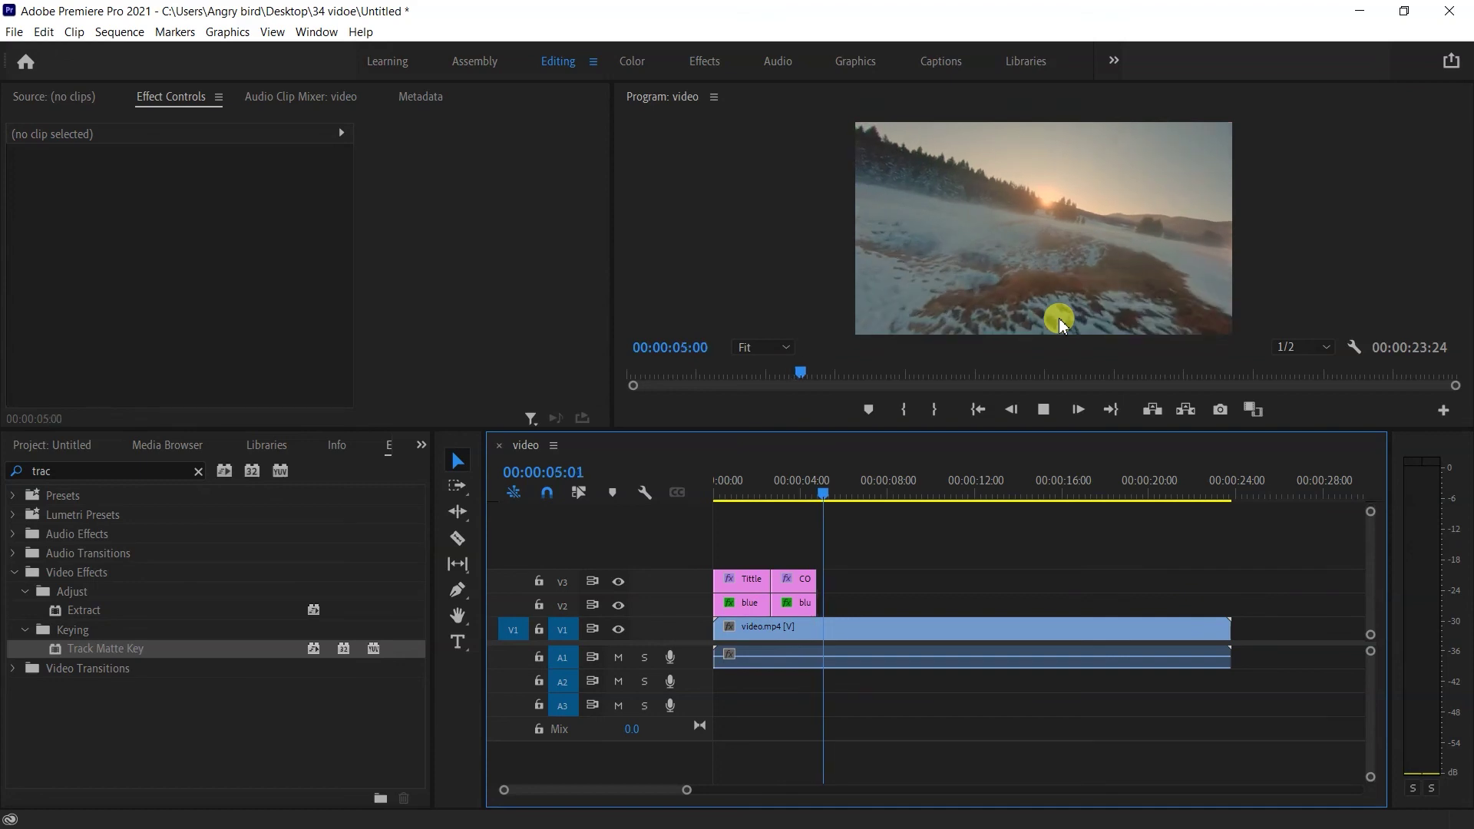
key("space")
left_click_drag(767, 472, 602, 500)
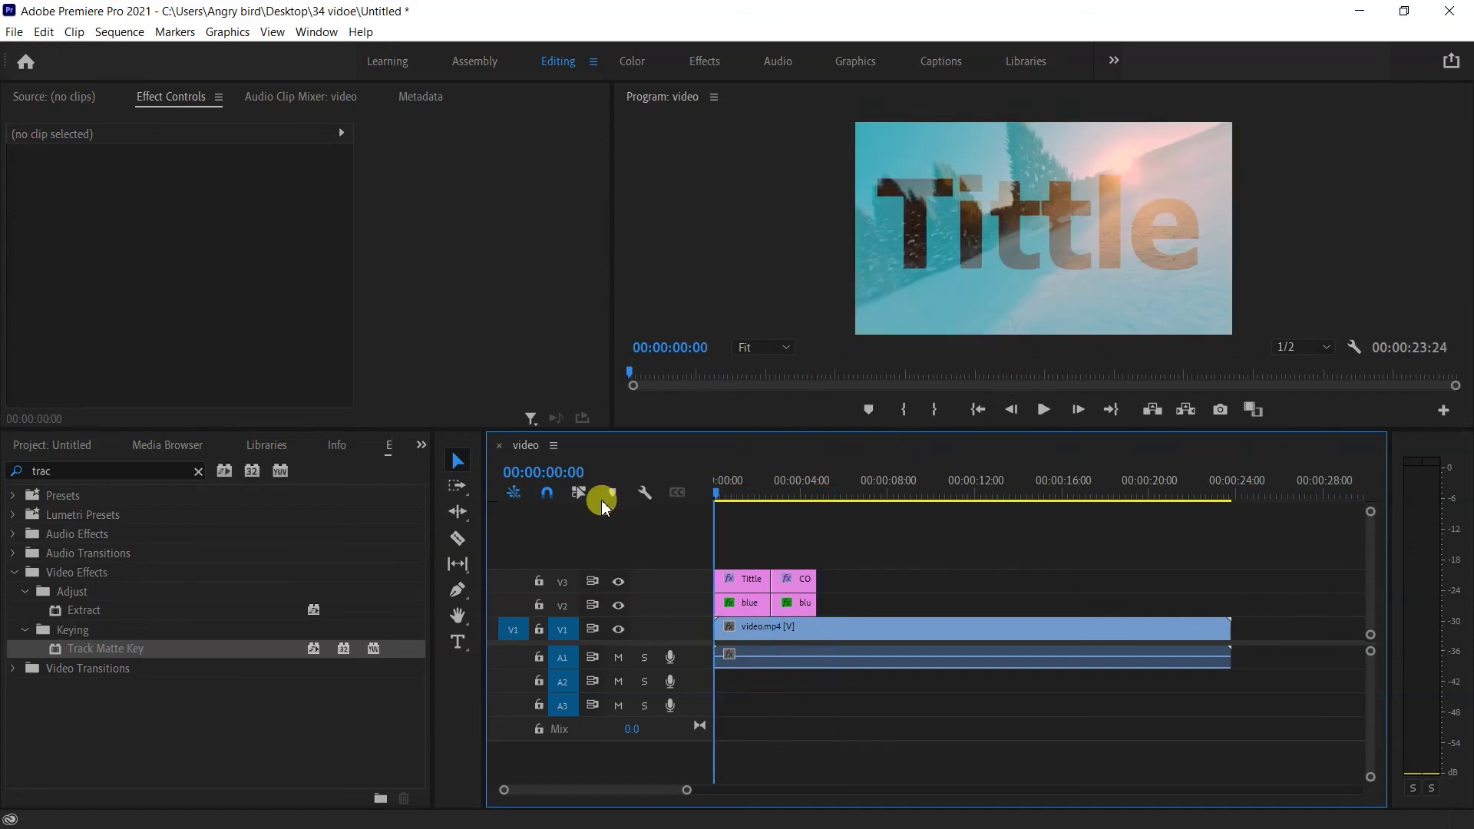
key("space")
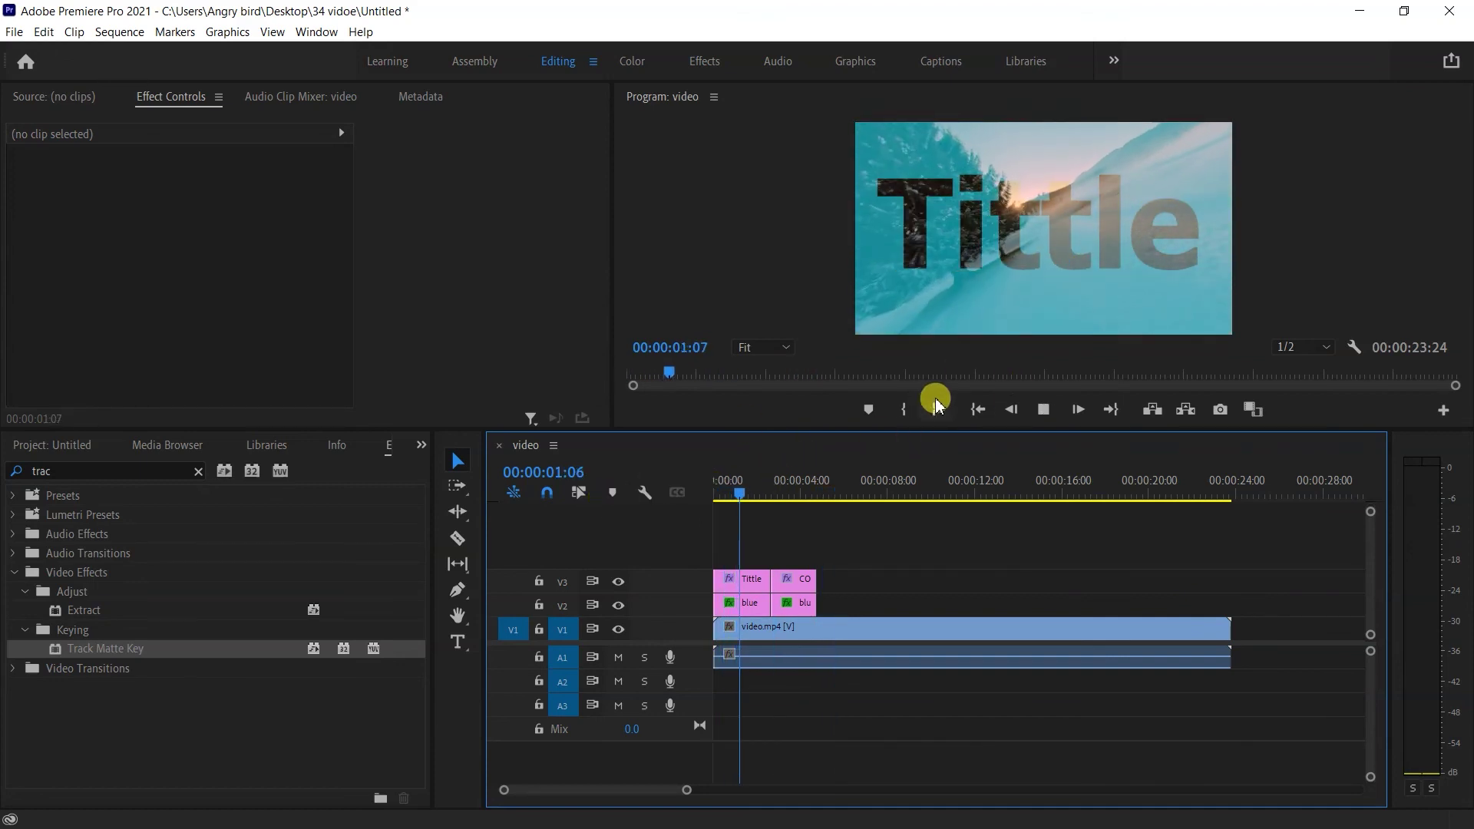
key("space")
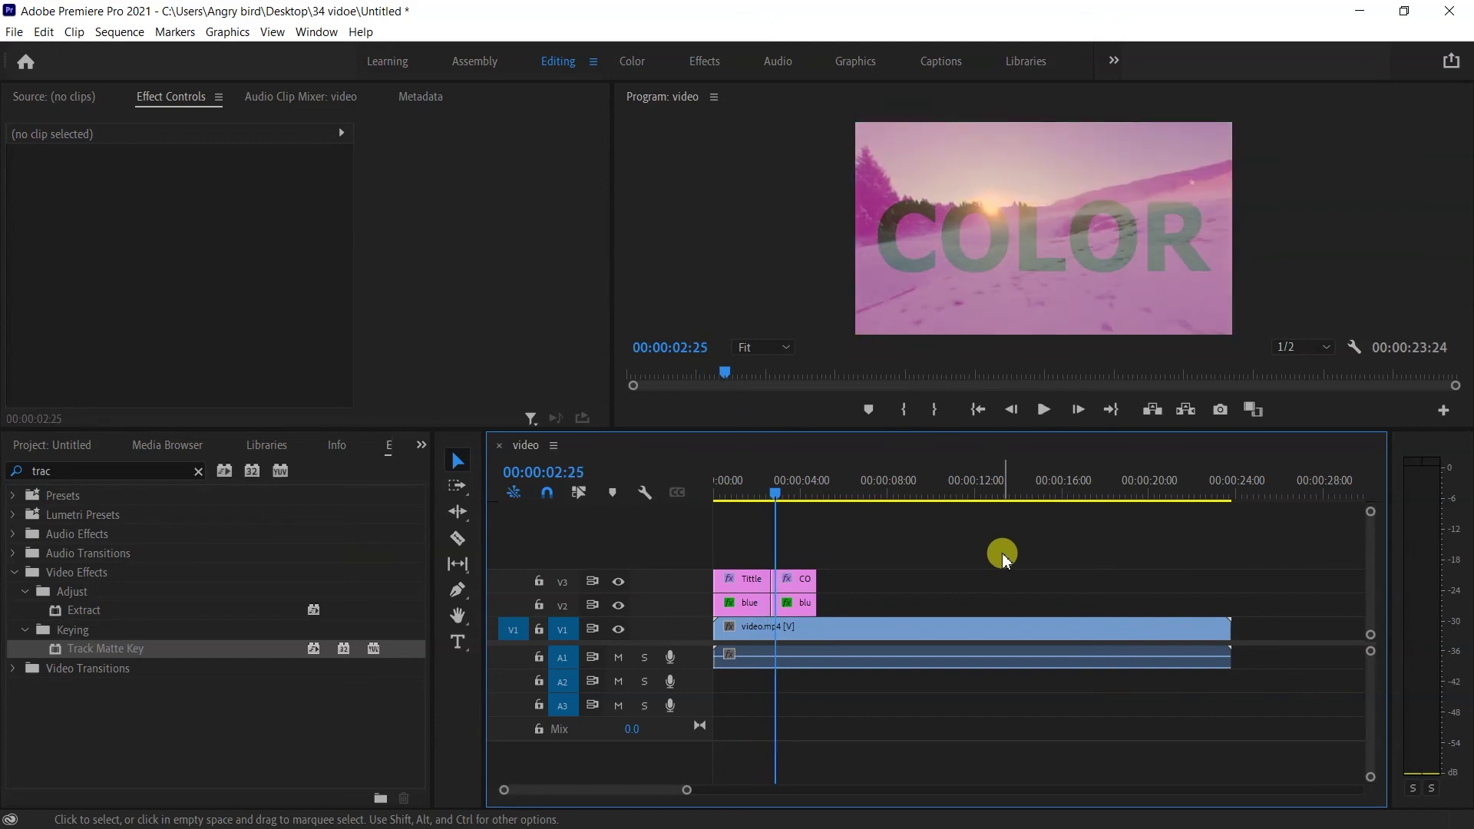